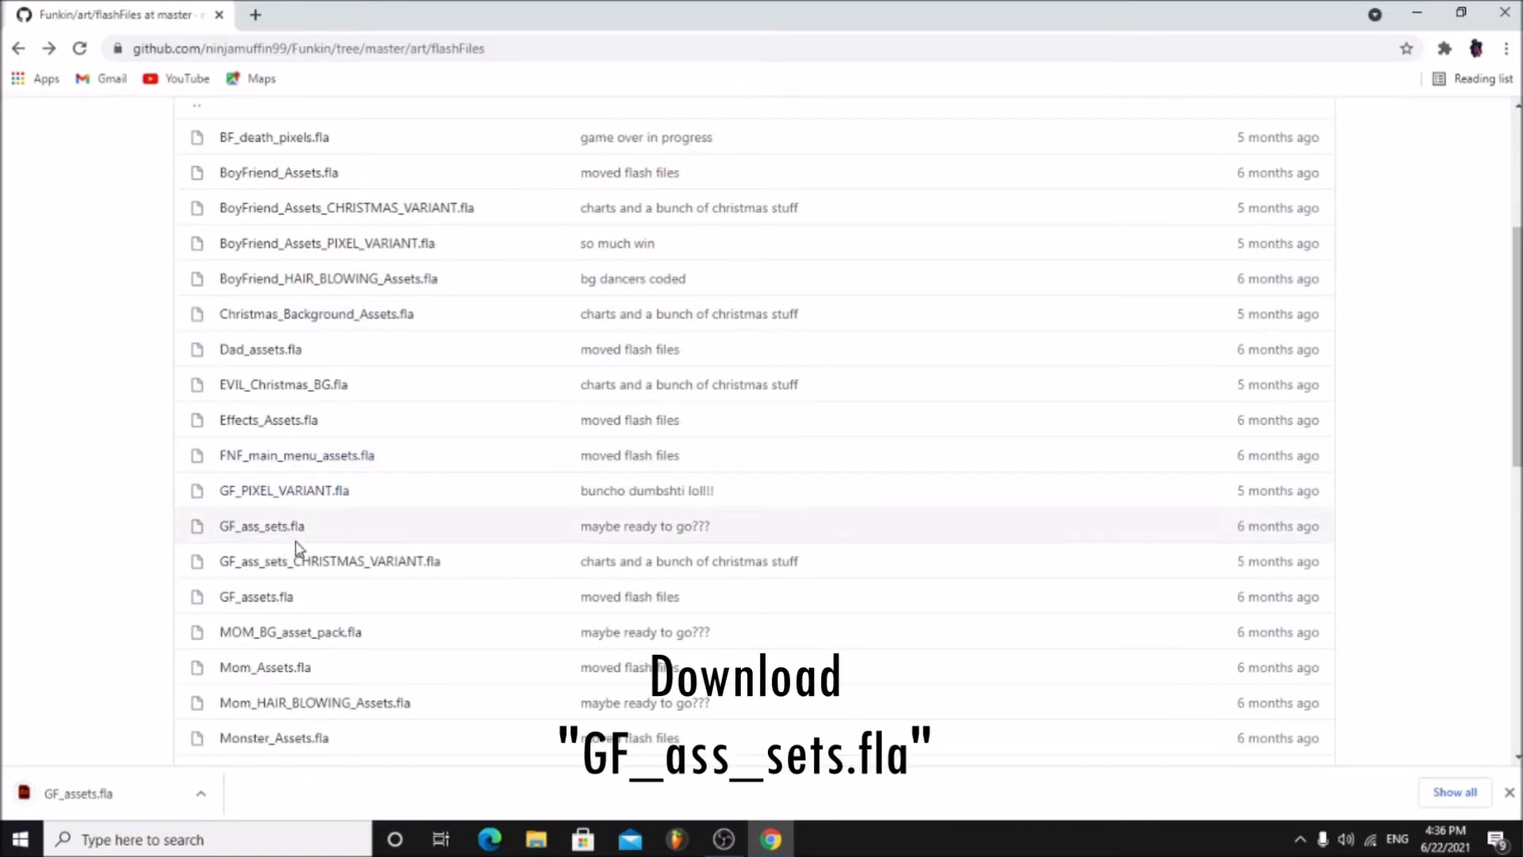
- Download GF_ass_sets.fla from the flashFiles folder of the Funkin repository
{"action": "left_click", "coordinate": [295, 530]}
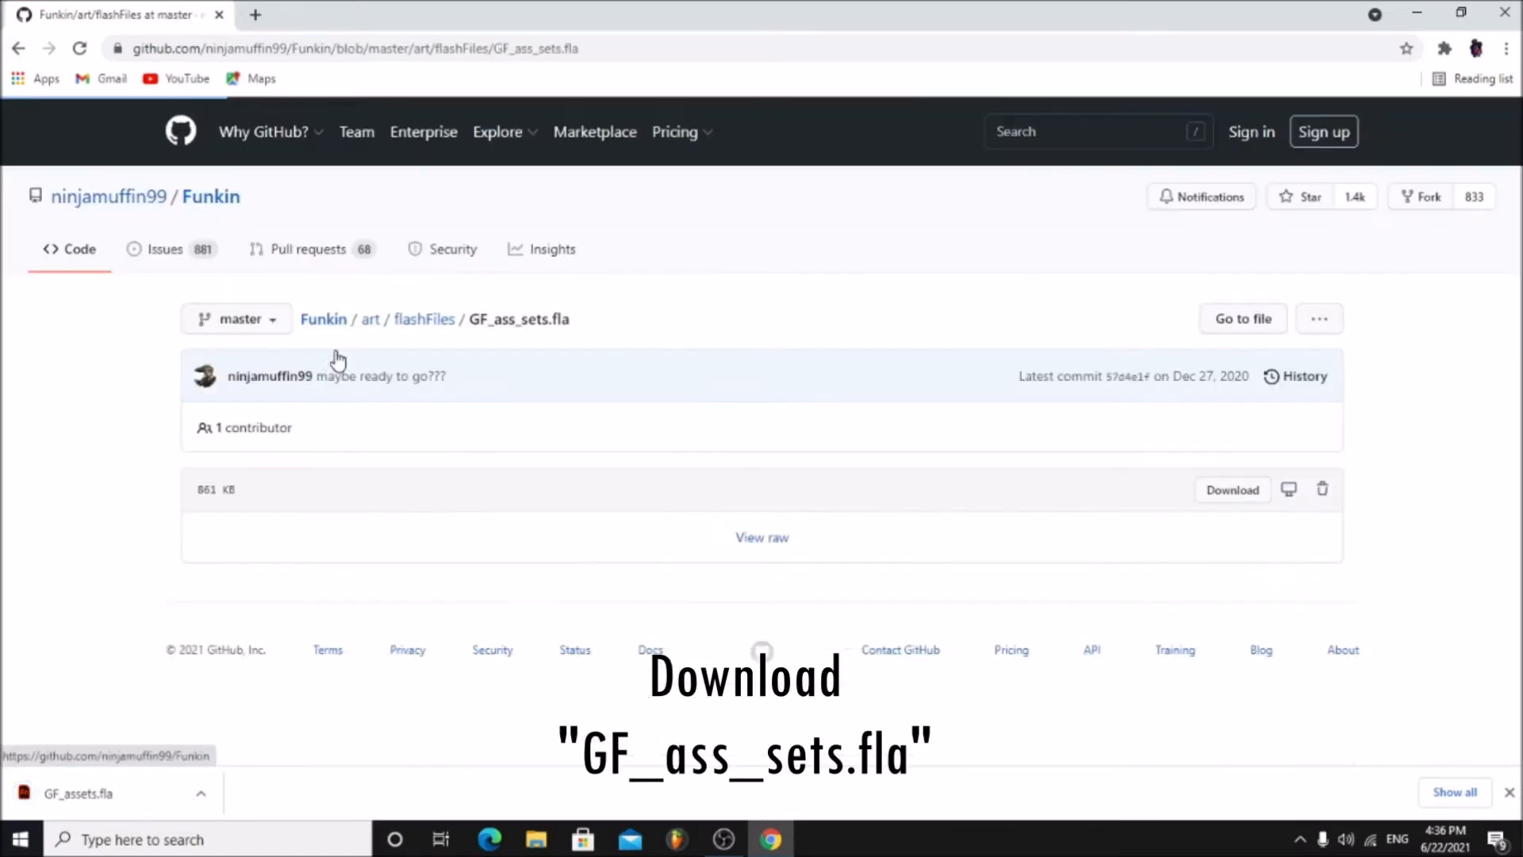
{"action": "left_click", "coordinate": [1230, 492]}
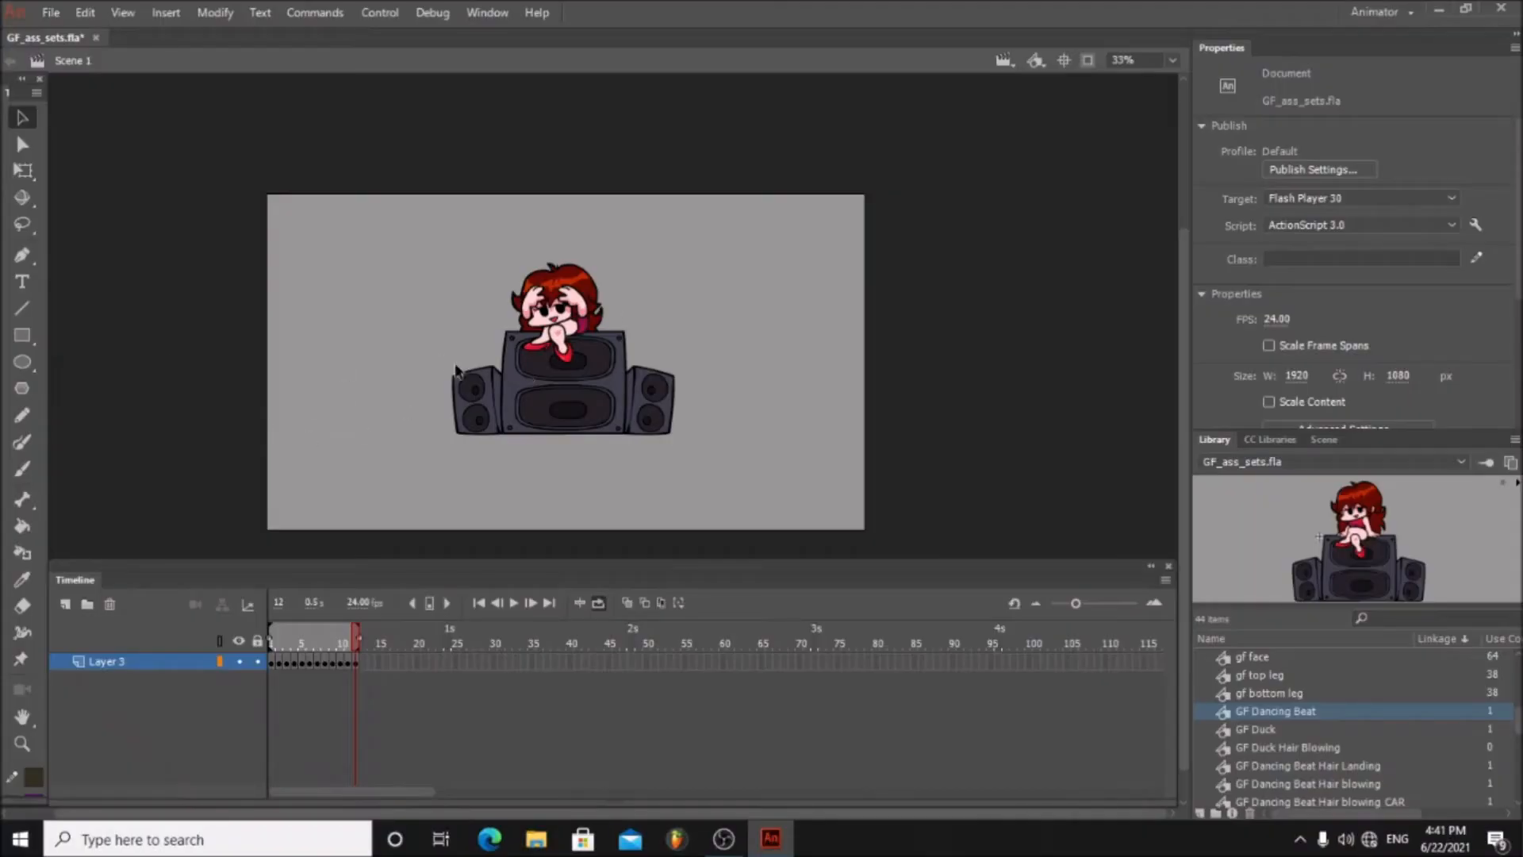
- In Adobe Animate, move the GF Dancing Beat instance in frame 1 to about X 248, Y 529 and play the symbol's own timeline
{"action": "left_click_drag", "start_coordinate": [353, 649], "coordinate": [290, 648]}
{"action": "left_click_drag", "start_coordinate": [627, 353], "coordinate": [471, 381]}
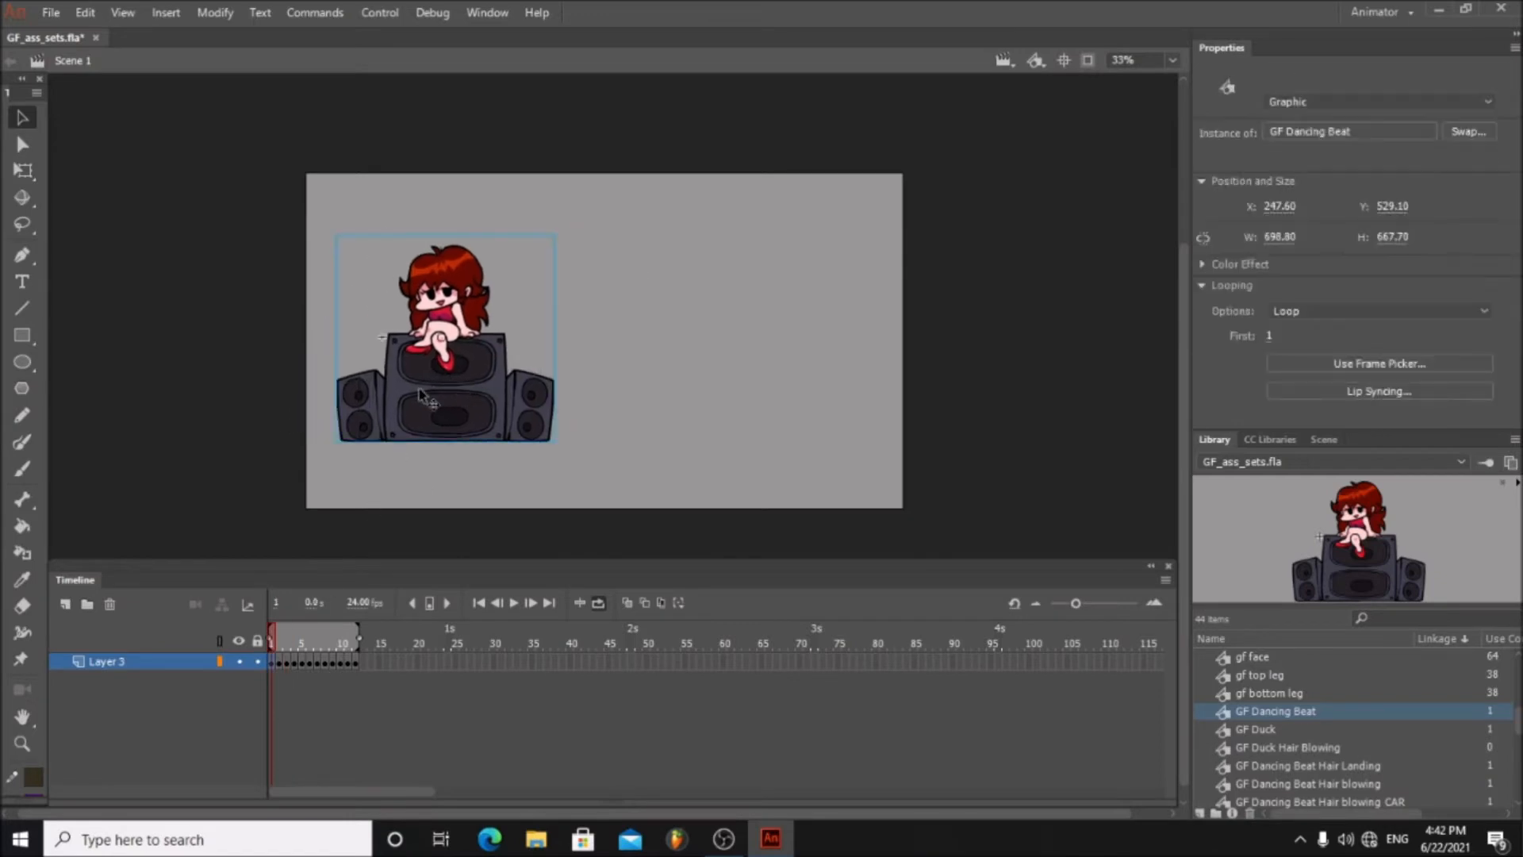
{"action": "double_click", "coordinate": [420, 392]}
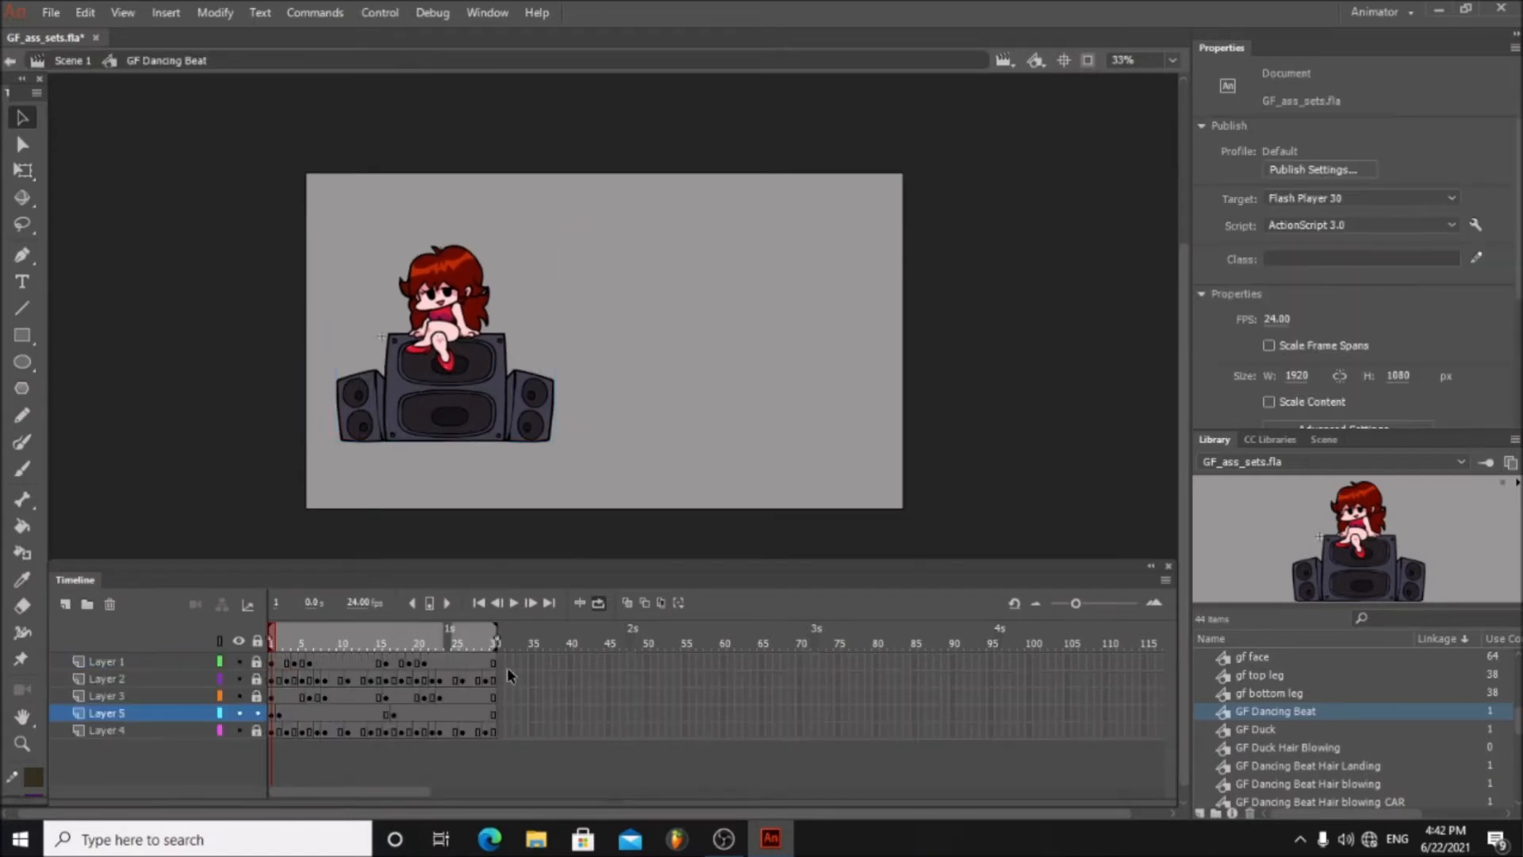
{"action": "left_click", "coordinate": [514, 603]}
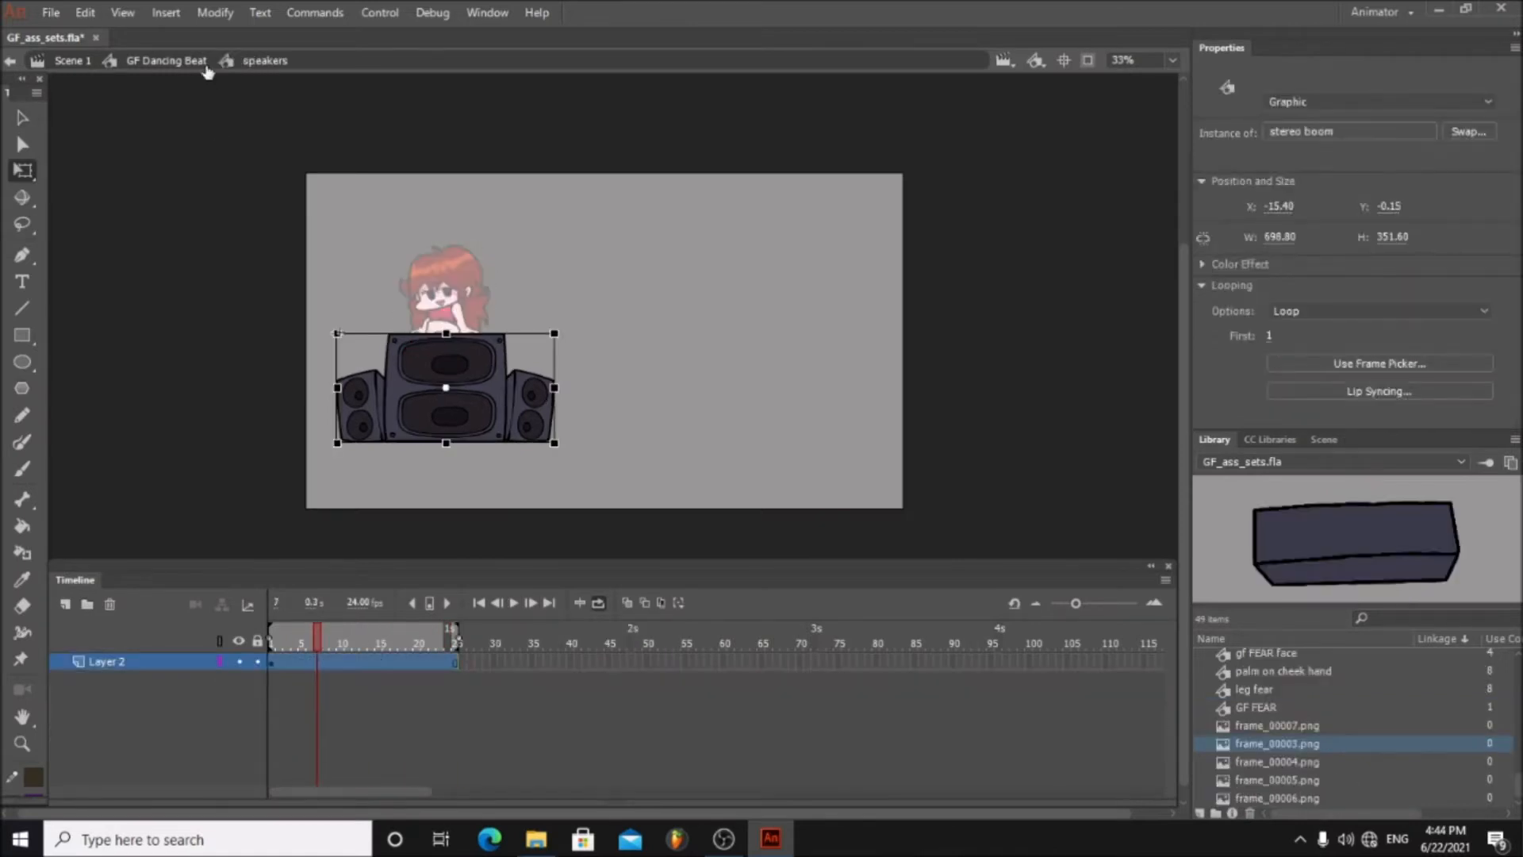
- Open the stereo boom symbol nested inside the speakers symbol and play its animation
{"action": "double_click", "coordinate": [286, 260]}
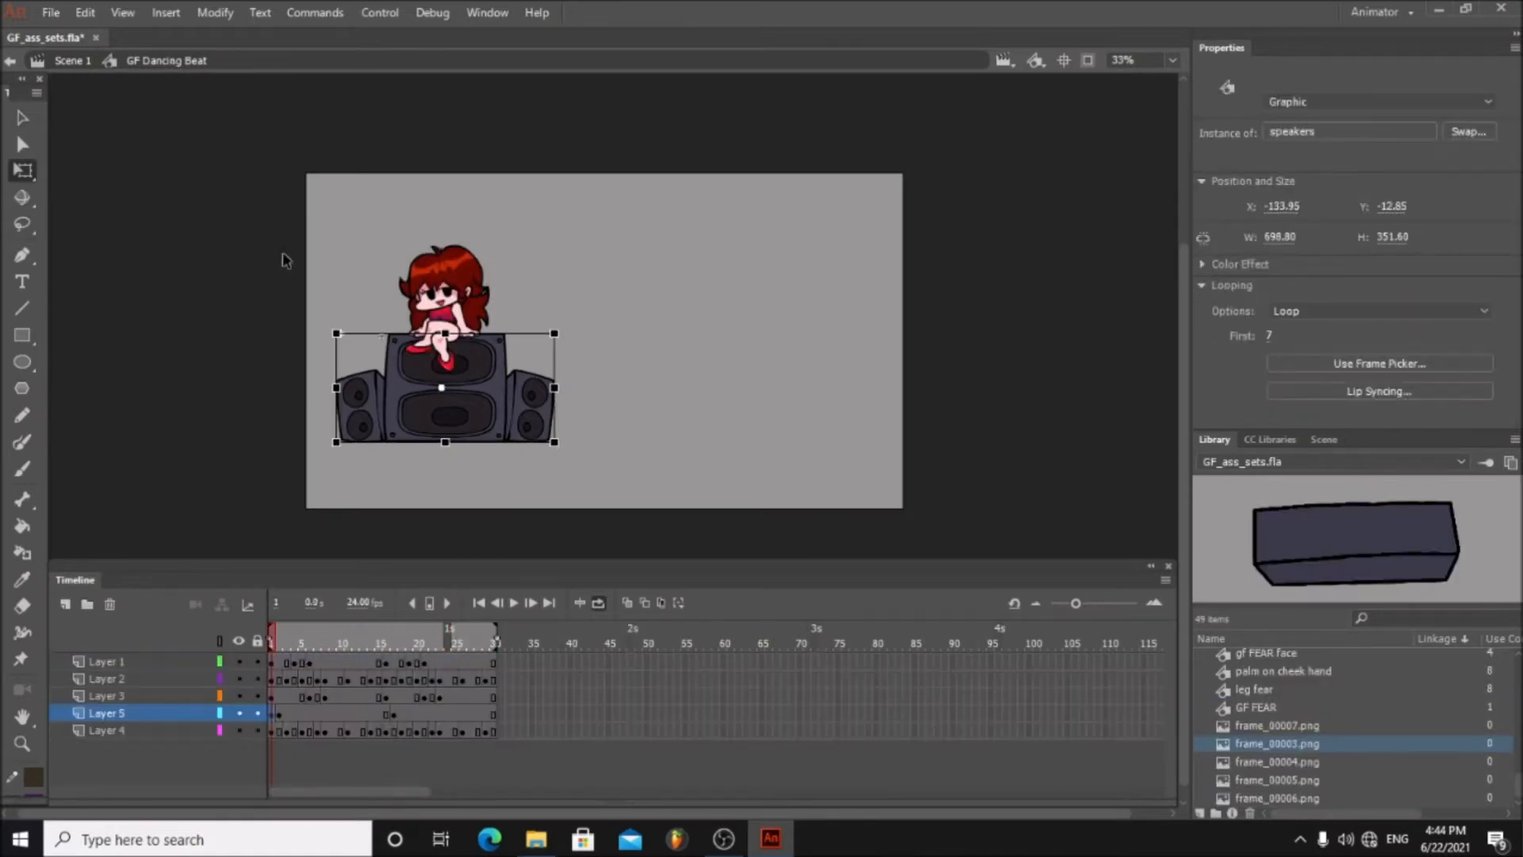
{"action": "double_click", "coordinate": [408, 409]}
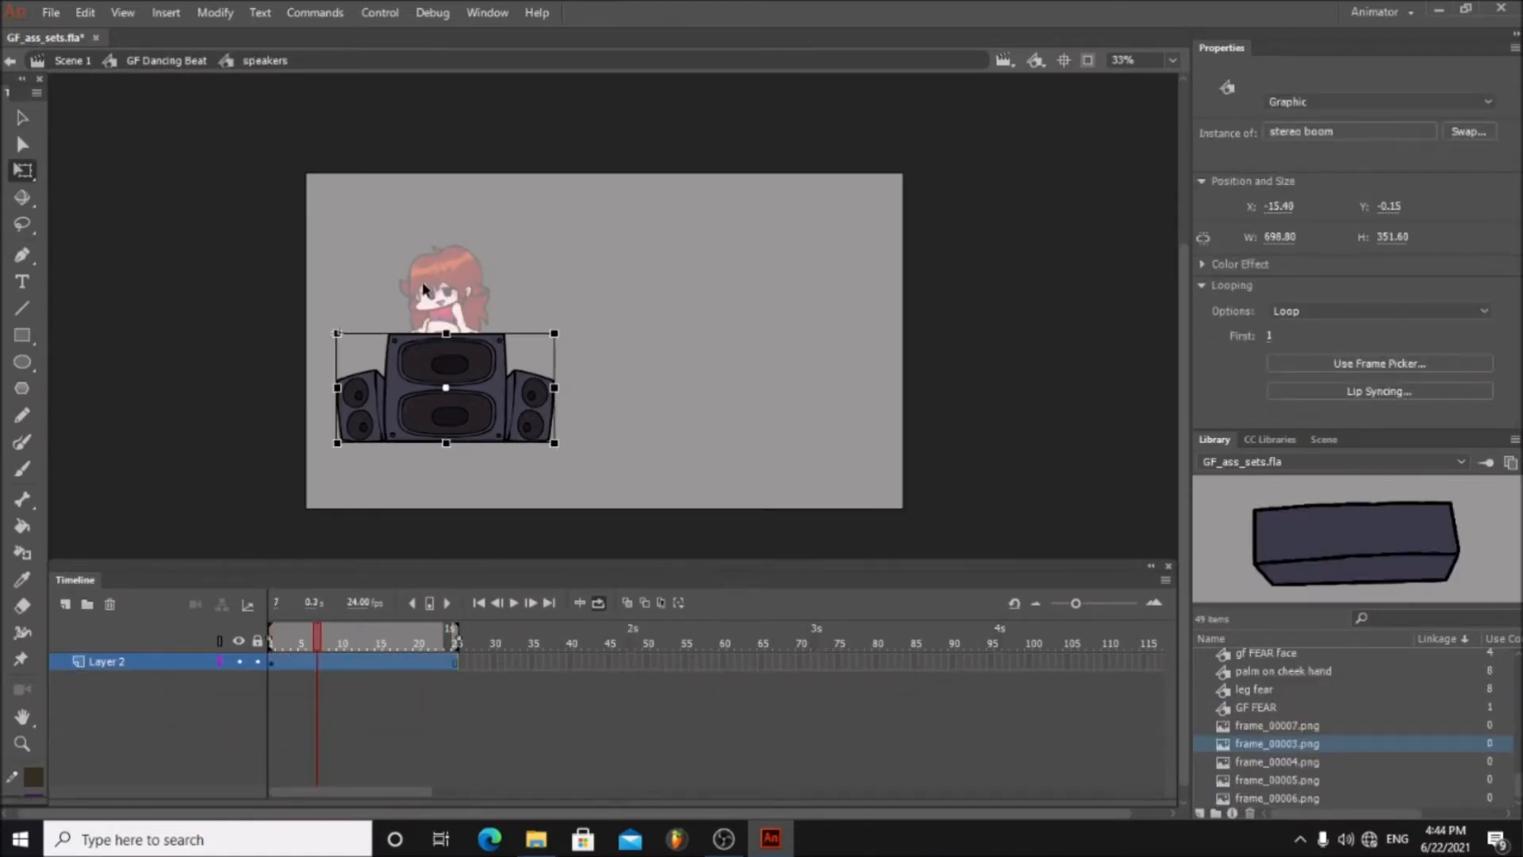
{"action": "double_click", "coordinate": [394, 409]}
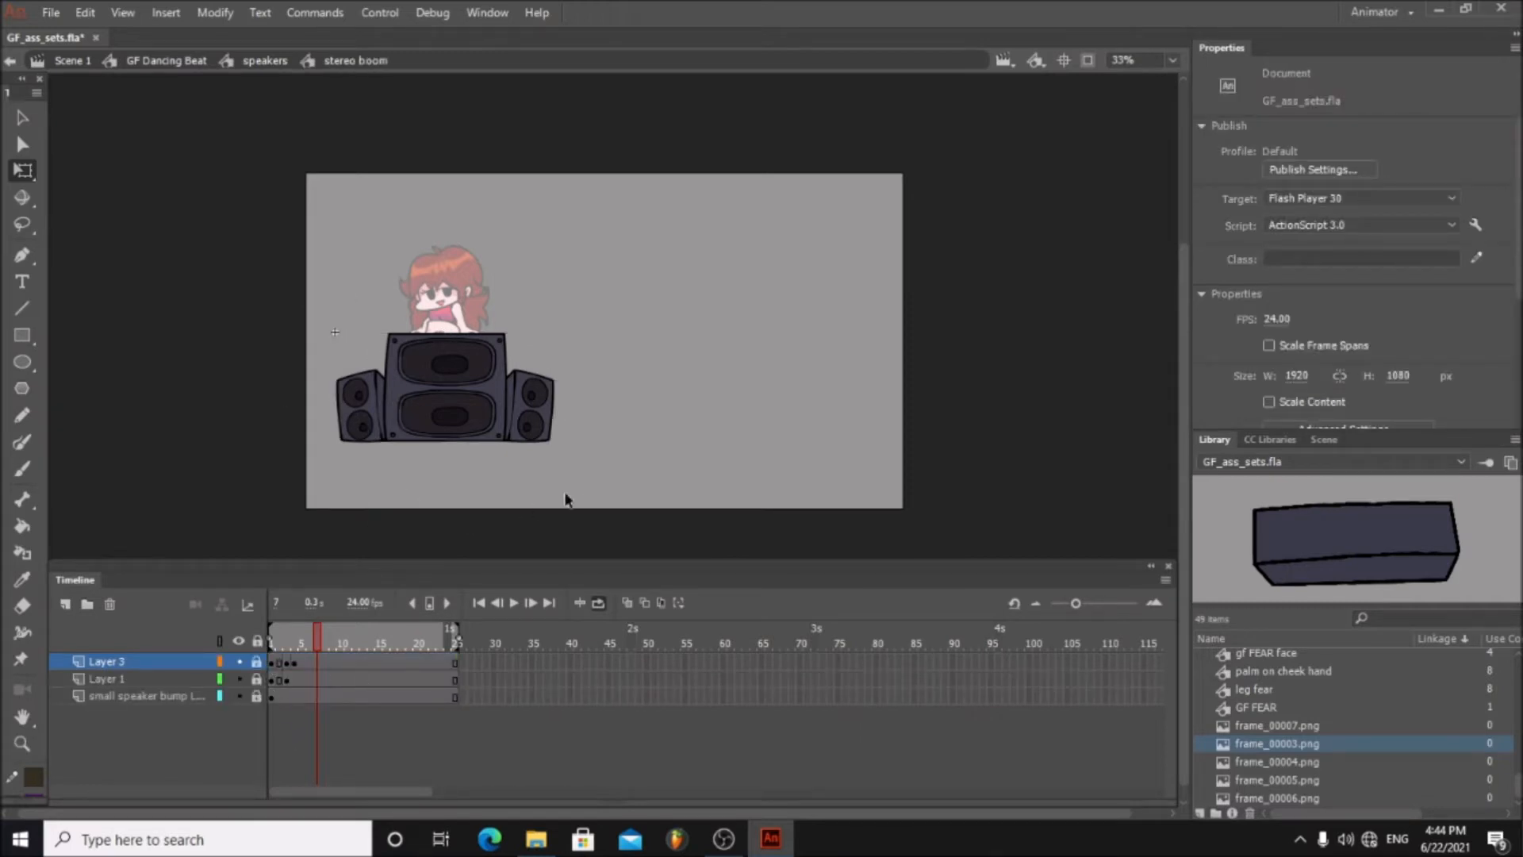
{"action": "left_click_drag", "start_coordinate": [312, 648], "coordinate": [416, 640]}
{"action": "left_click", "coordinate": [516, 603]}
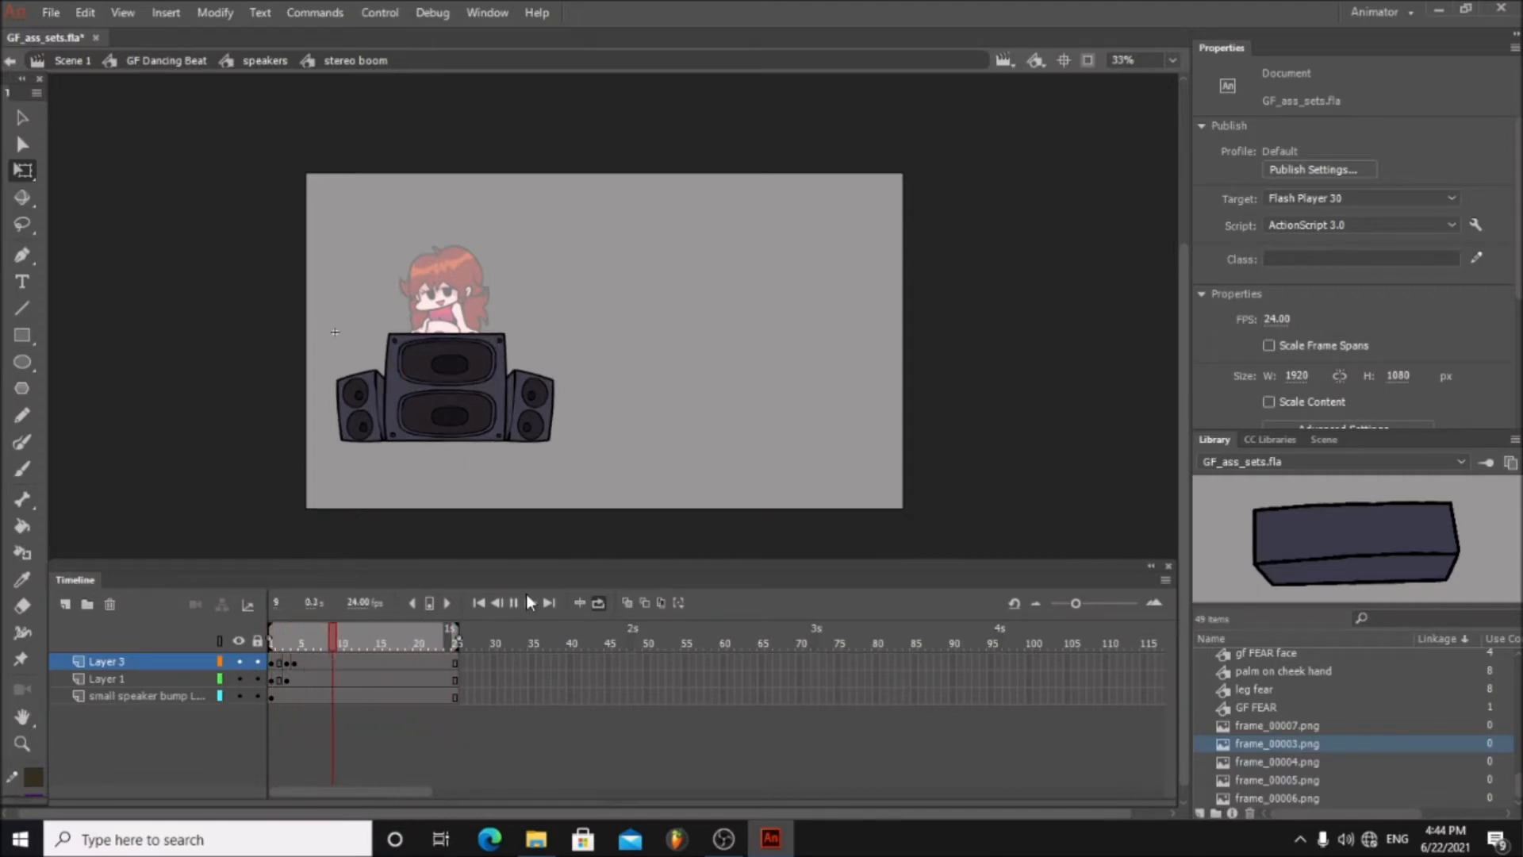
- Examine which speaker part each stereo boom layer holds by toggling the layers' visibility
{"action": "left_click", "coordinate": [240, 661]}
{"action": "left_click", "coordinate": [240, 661]}
{"action": "left_click", "coordinate": [240, 660]}
{"action": "left_click", "coordinate": [240, 678]}
{"action": "left_click", "coordinate": [238, 696]}
{"action": "left_click", "coordinate": [239, 695]}
{"action": "left_click", "coordinate": [238, 696]}
{"action": "left_click", "coordinate": [239, 696]}
- Open the small speaker bump symbol and extend its loop range to frame 35
{"action": "left_click", "coordinate": [365, 435]}
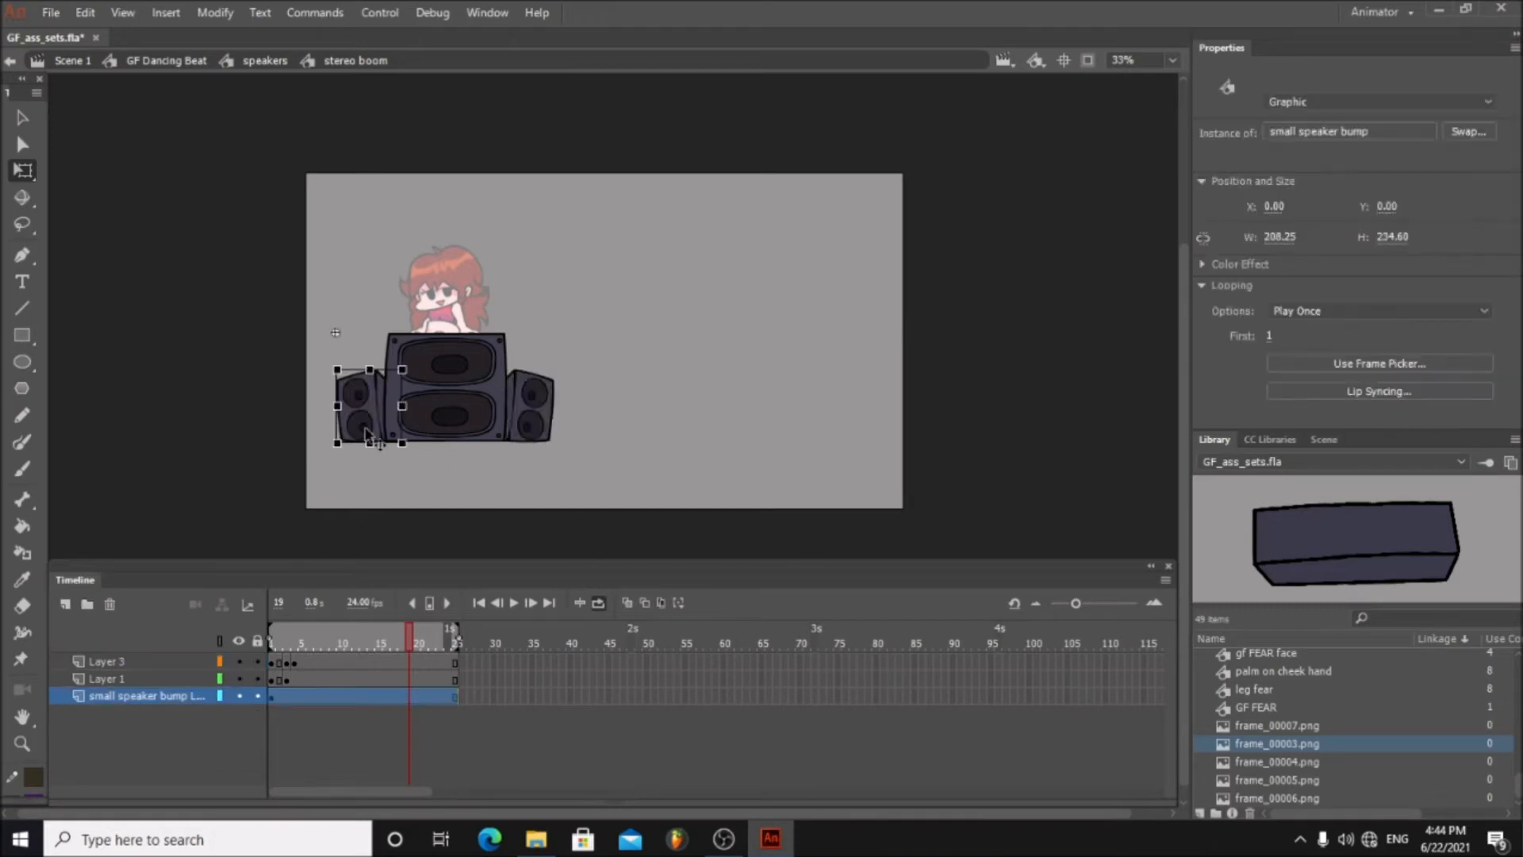
{"action": "double_click", "coordinate": [376, 417]}
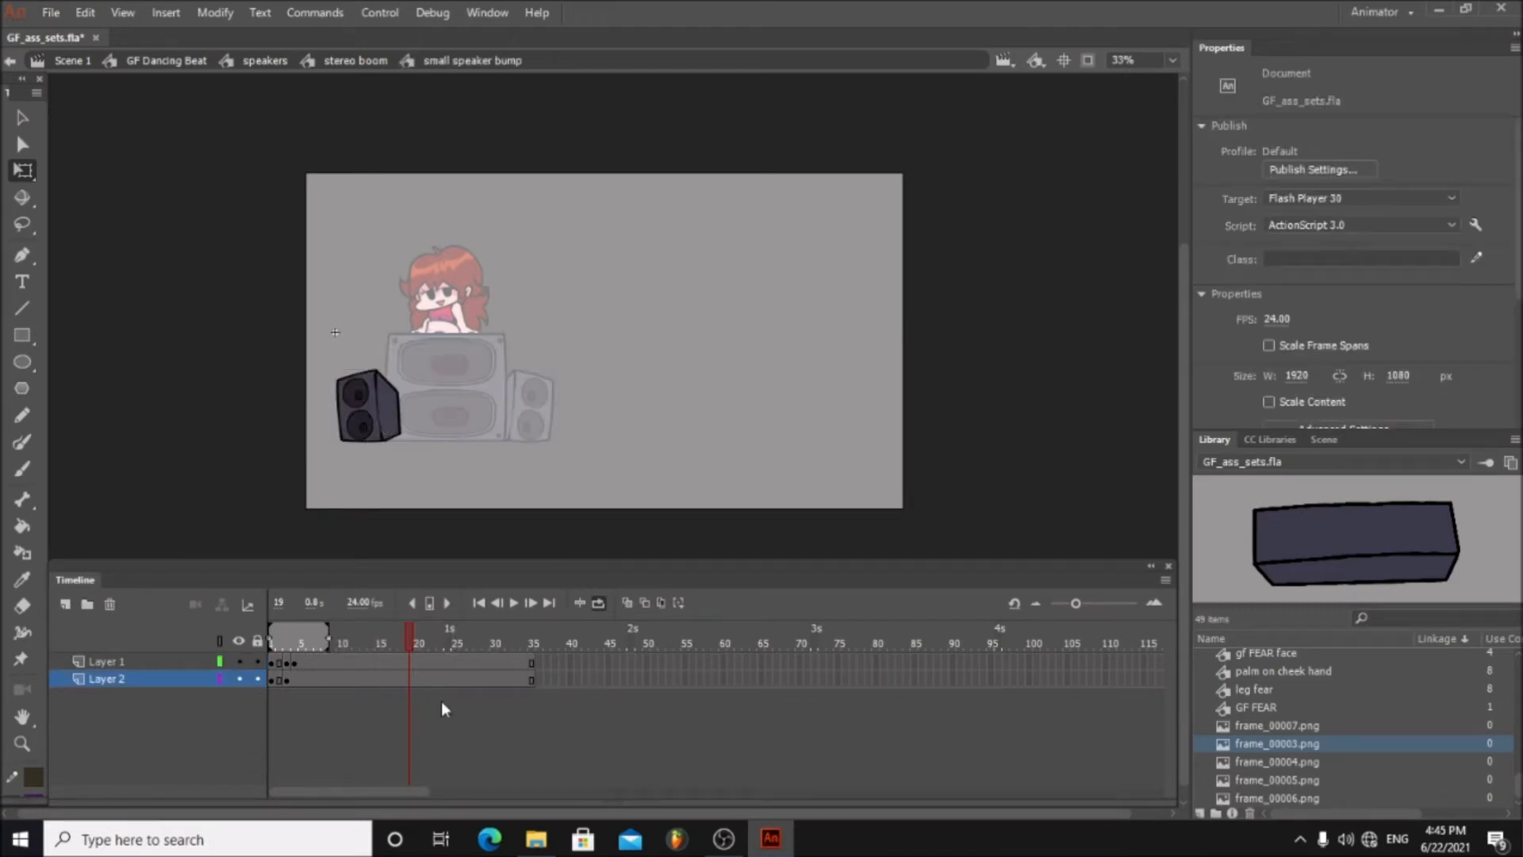
{"action": "left_click_drag", "start_coordinate": [325, 637], "coordinate": [536, 625]}
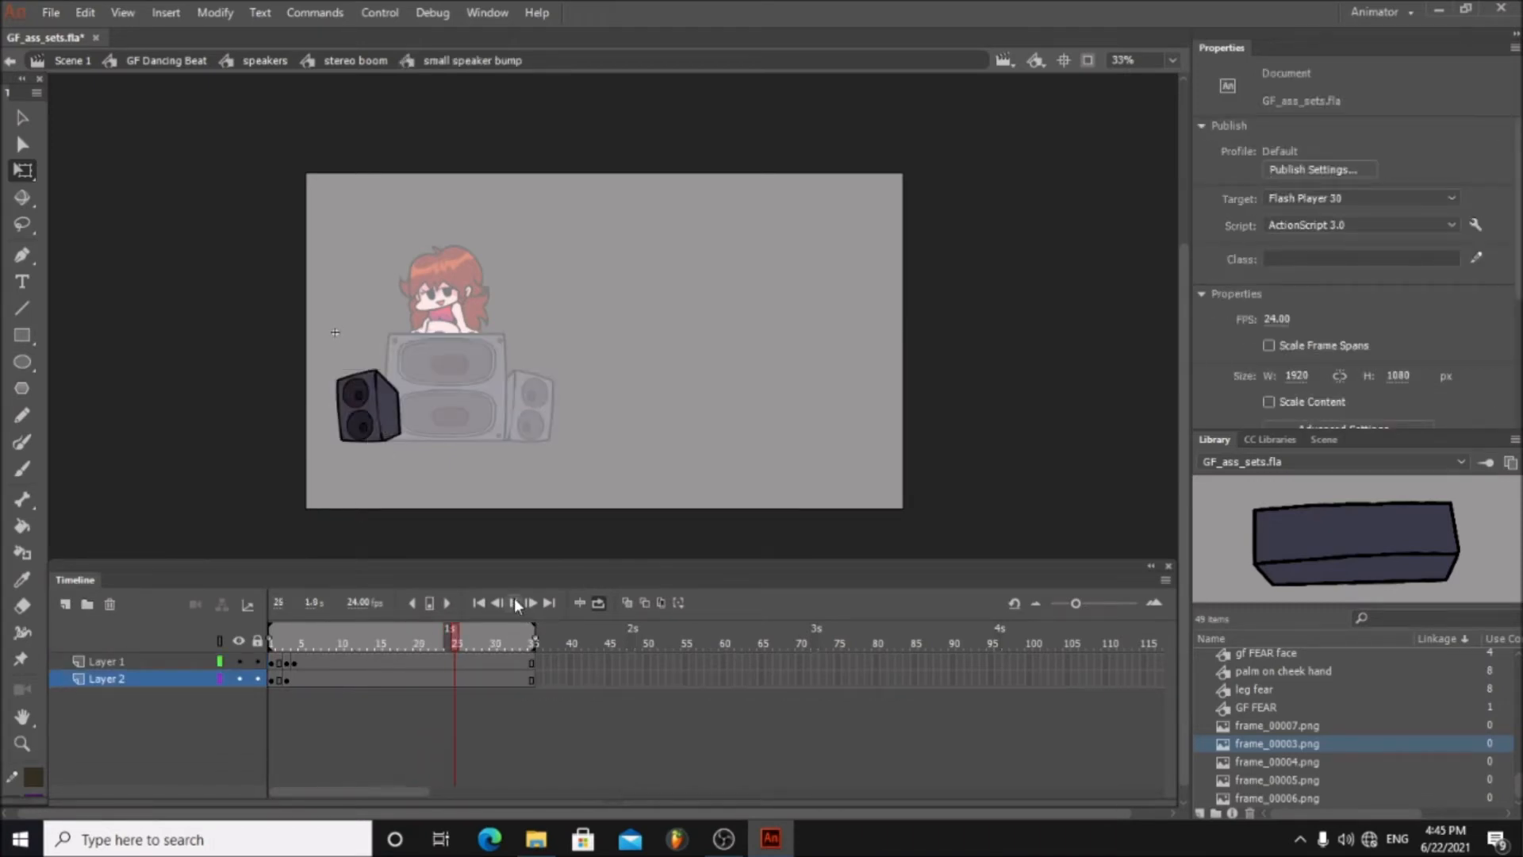
{"action": "left_click", "coordinate": [238, 678]}
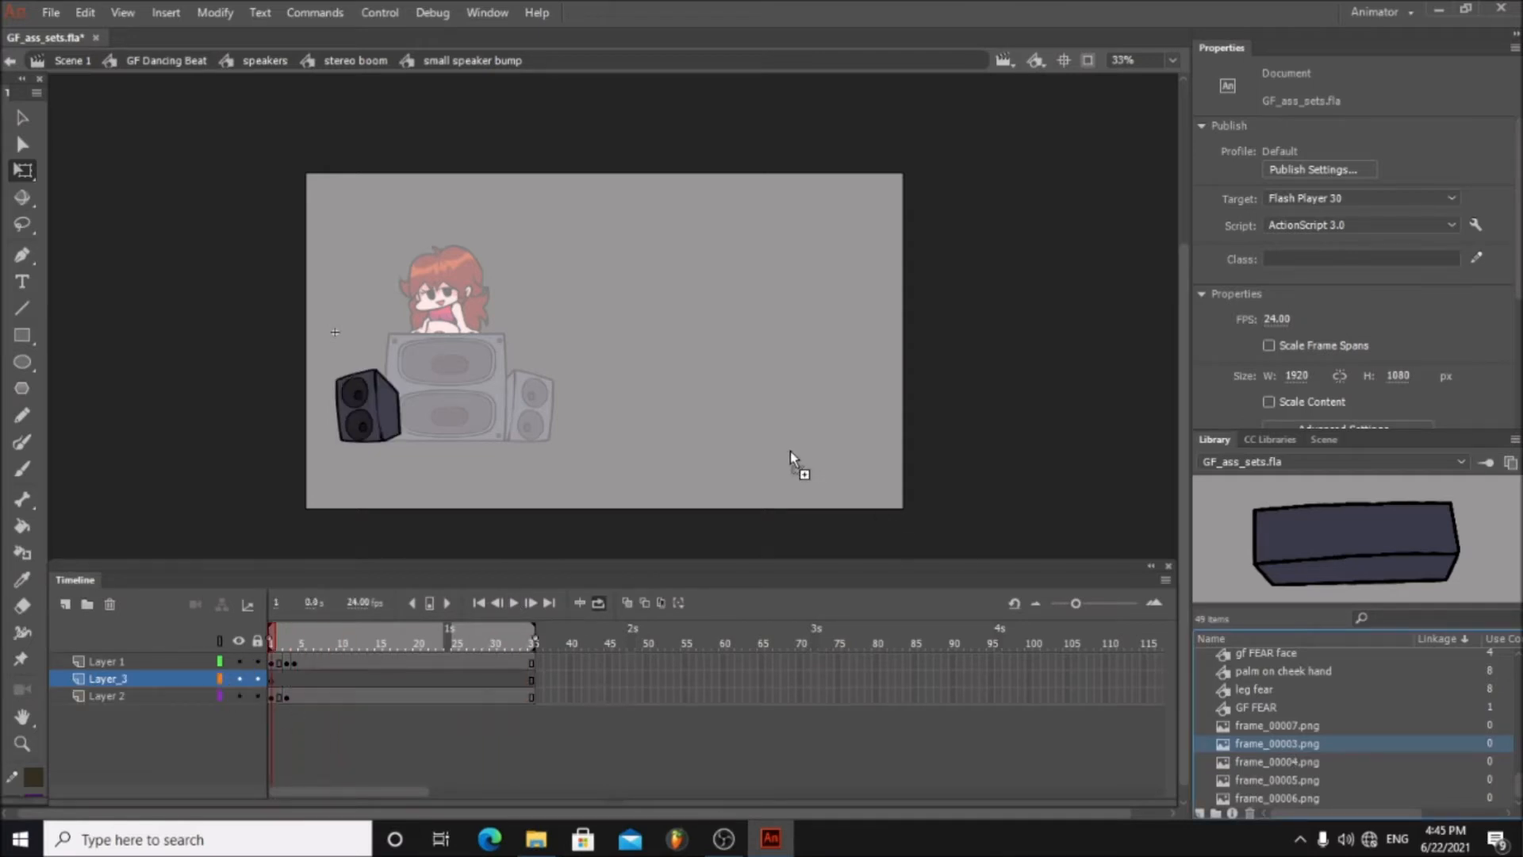
- Place frame_00003.png on Layer_3 and fit it upright over the small speaker as a cabinet about 321 px wide and 558 px high
{"action": "left_click_drag", "start_coordinate": [792, 458], "coordinate": [759, 437]}
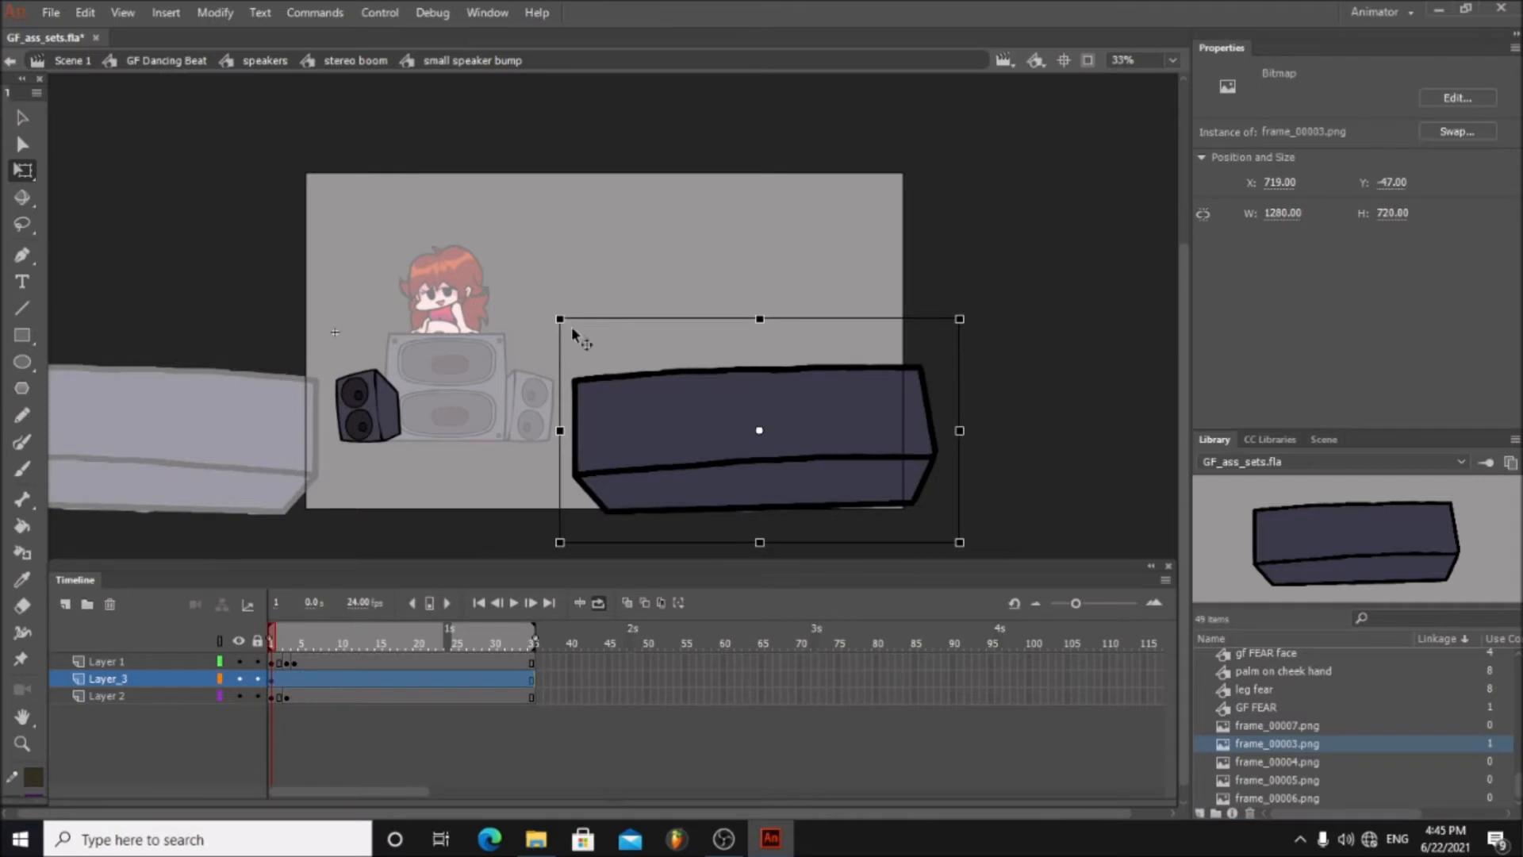
{"action": "left_click_drag", "start_coordinate": [724, 317], "coordinate": [434, 295]}
{"action": "scroll", "coordinate": [376, 330], "scroll_direction": "up", "scroll_amount": 3}
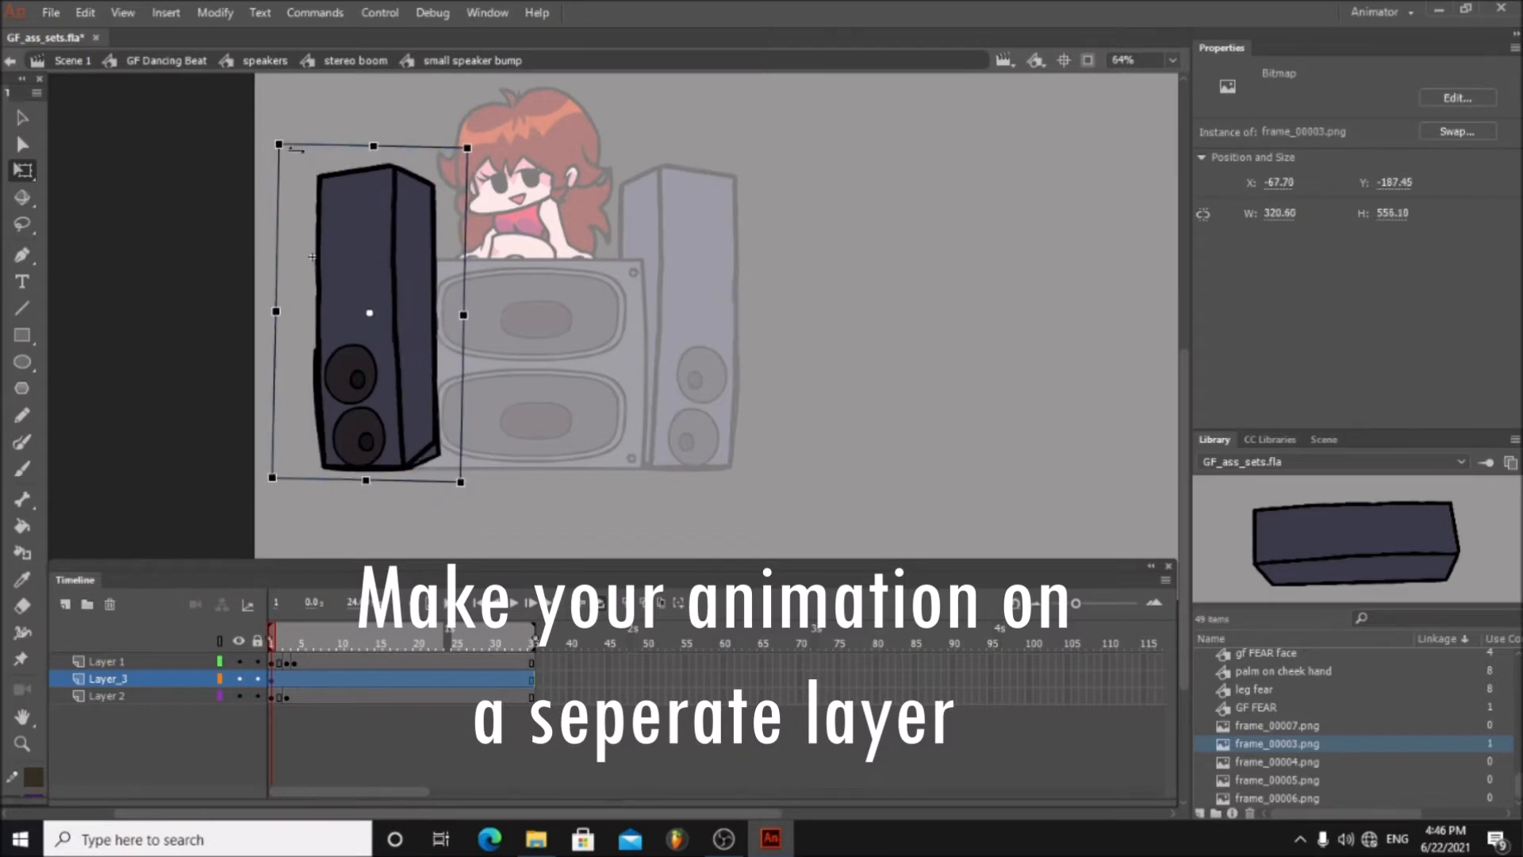
- Hide the old cabinet on Layer 2 and review the new cabinet's motion across the first four frames
{"action": "left_click", "coordinate": [231, 696]}
{"action": "left_click", "coordinate": [279, 661]}
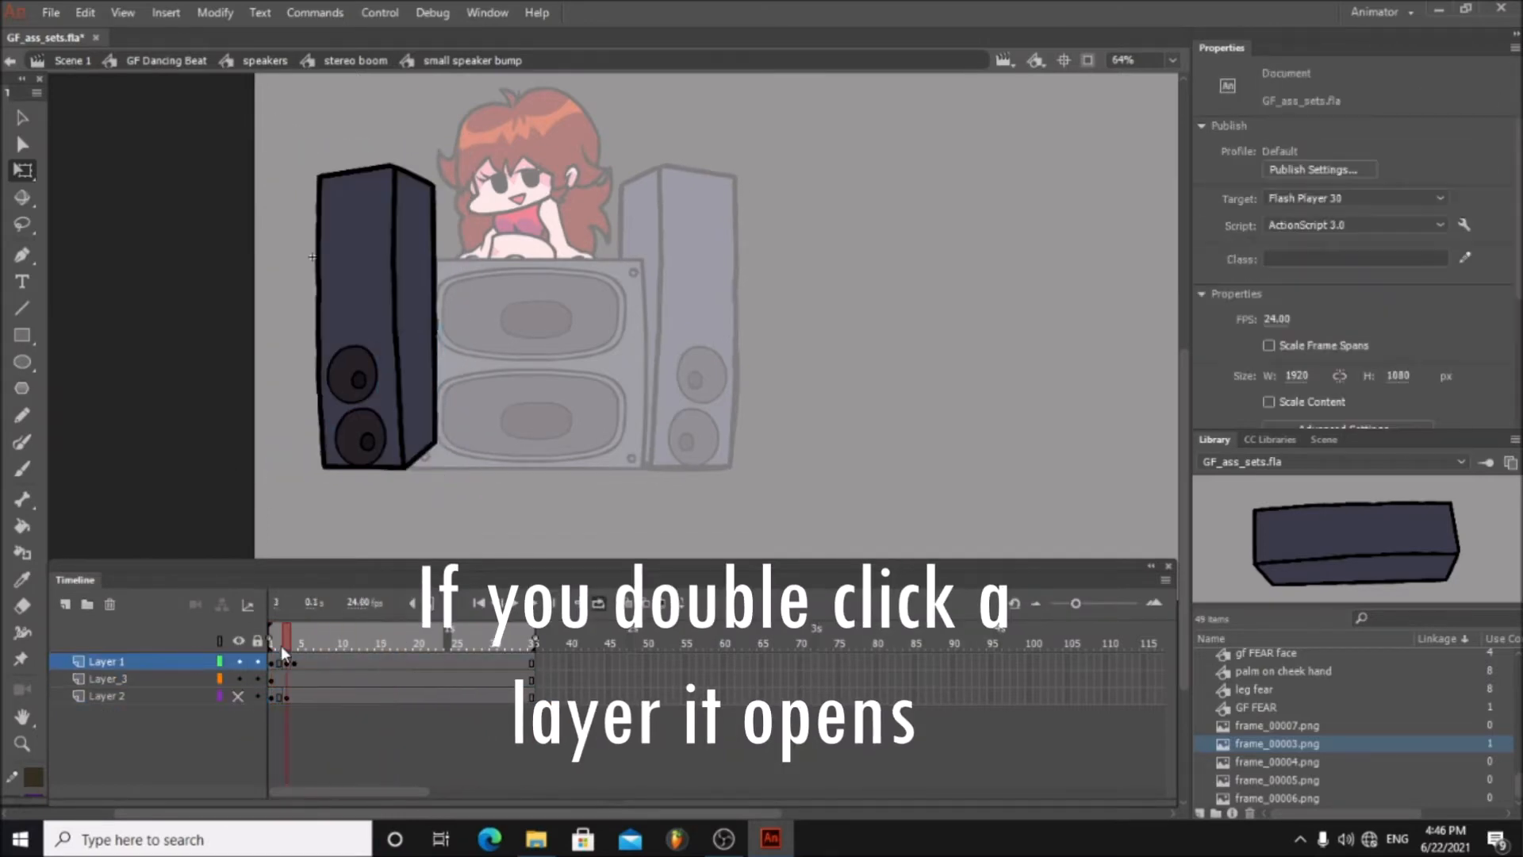
{"action": "left_click", "coordinate": [306, 454]}
{"action": "key", "text": "comma"}
{"action": "key", "text": "comma"}
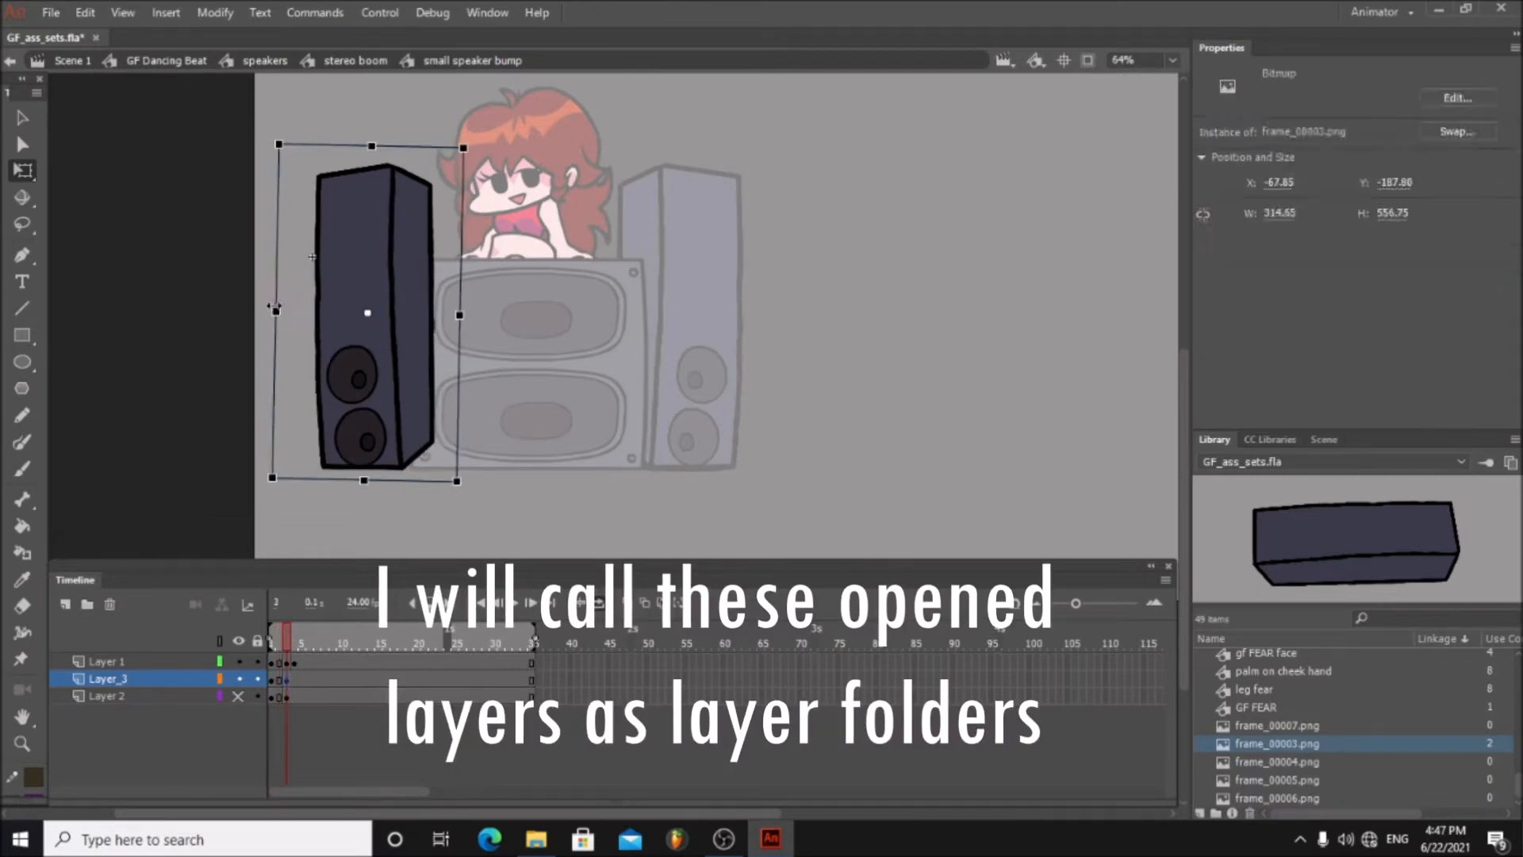
{"action": "left_click", "coordinate": [287, 641]}
{"action": "left_click_drag", "start_coordinate": [291, 631], "coordinate": [295, 630]}
{"action": "left_click", "coordinate": [514, 608]}
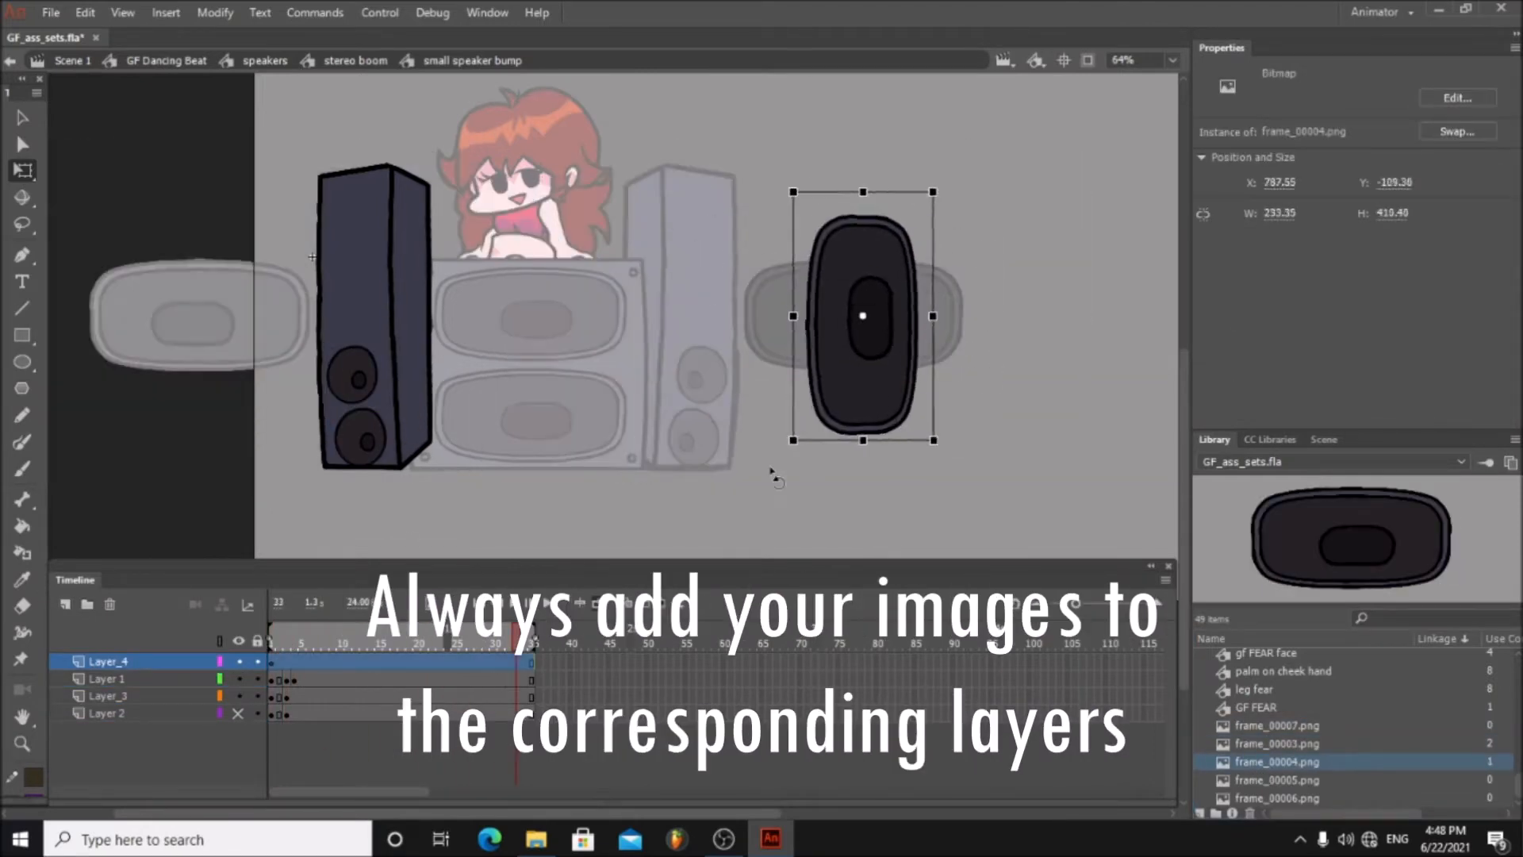
- Move the upright frame_00004.png speaker opening onto the lower part of the tall cabinet on Layer_4
{"action": "right_click", "coordinate": [869, 333]}
{"action": "key", "text": "Escape"}
{"action": "right_click", "coordinate": [869, 333]}
{"action": "left_click_drag", "start_coordinate": [856, 258], "coordinate": [366, 274]}
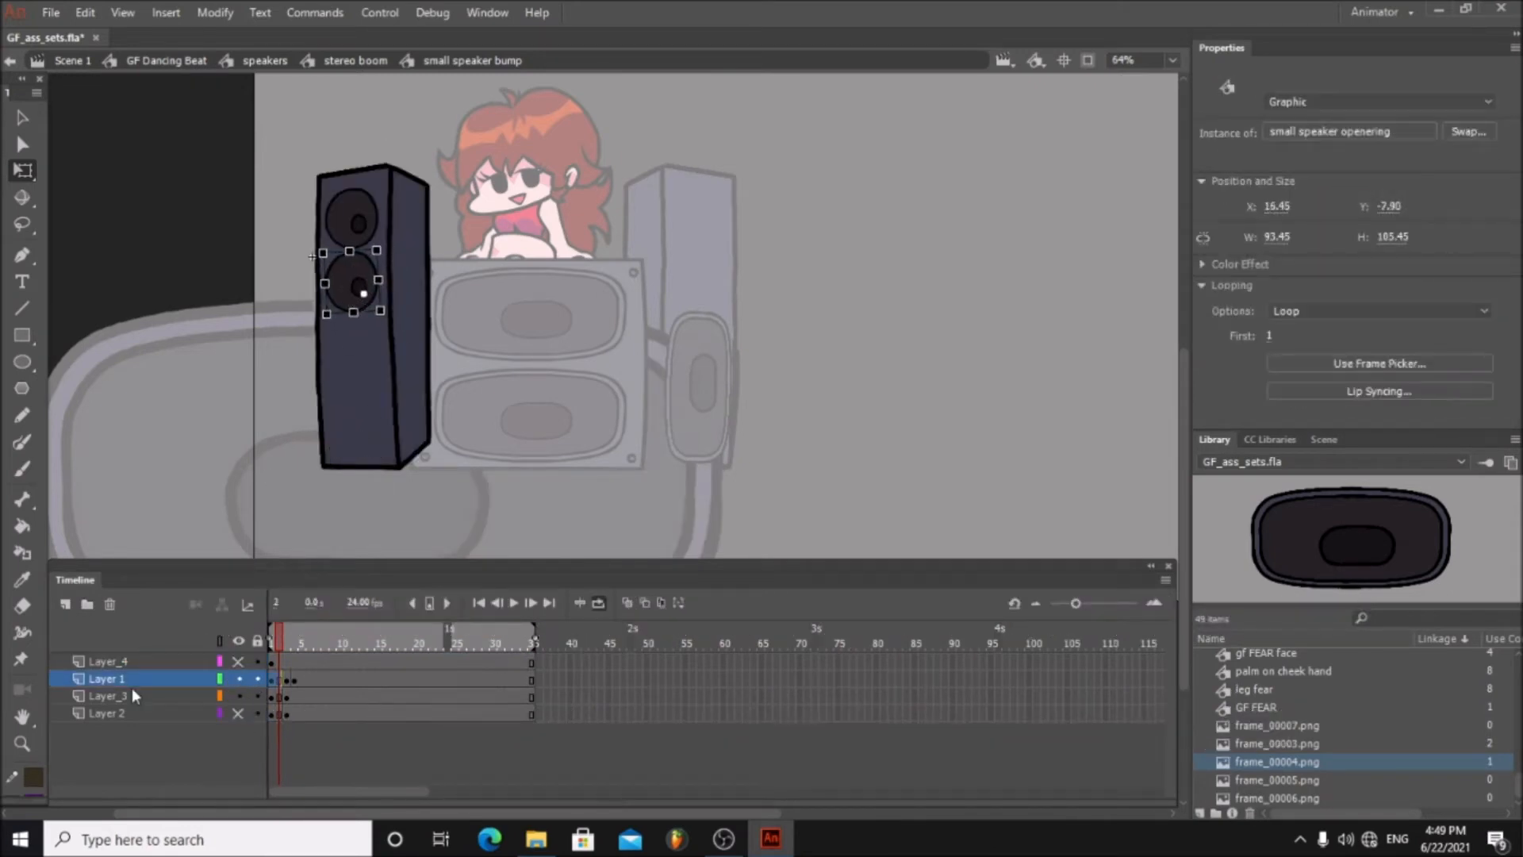
{"action": "left_click", "coordinate": [238, 661]}
{"action": "left_click", "coordinate": [241, 448]}
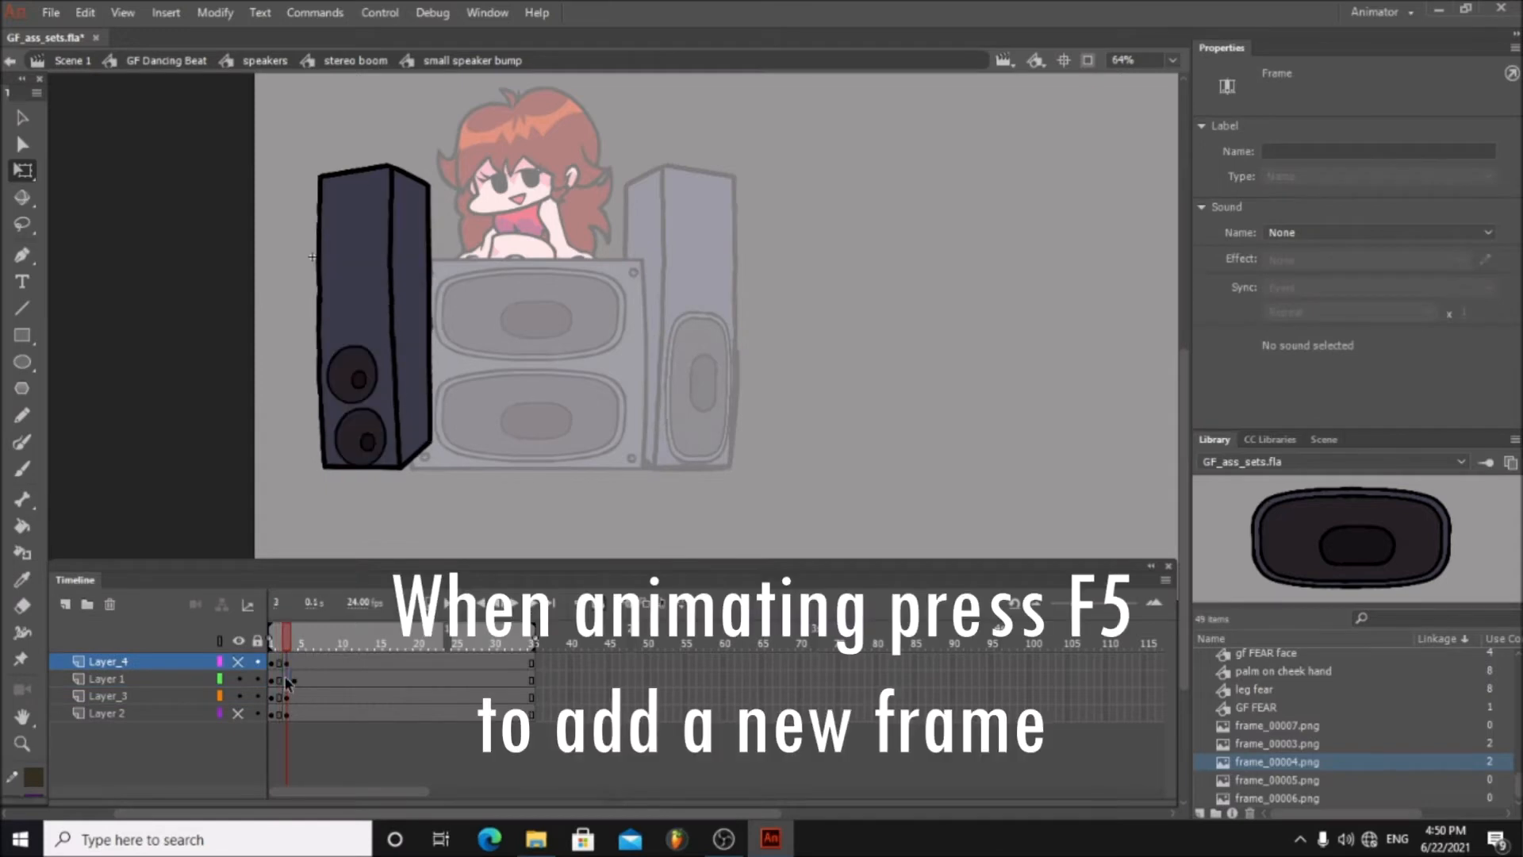
- Move the two small speaker cones up to the cabinet's upper half in frame 3 of Layer 1 and fine-tune their alignment
{"action": "left_click", "coordinate": [287, 683]}
{"action": "left_click_drag", "start_coordinate": [357, 385], "coordinate": [358, 226]}
{"action": "left_click", "coordinate": [287, 634]}
{"action": "left_click", "coordinate": [287, 681]}
{"action": "left_click", "coordinate": [359, 223]}
{"action": "left_click", "coordinate": [288, 632]}
{"action": "left_click", "coordinate": [287, 681]}
{"action": "left_click", "coordinate": [284, 634]}
{"action": "left_click", "coordinate": [287, 681]}
{"action": "left_click", "coordinate": [287, 636]}
{"action": "left_click", "coordinate": [287, 681]}
{"action": "key", "text": "Left"}
- Compare the small speaker cones' placement between the opening frames and frame 3
{"action": "left_click", "coordinate": [287, 634]}
{"action": "double_click", "coordinate": [356, 281]}
{"action": "left_click", "coordinate": [472, 60]}
{"action": "left_click", "coordinate": [287, 627]}
{"action": "left_click", "coordinate": [275, 633]}
{"action": "left_click", "coordinate": [361, 290]}
{"action": "left_click", "coordinate": [287, 632]}
{"action": "left_click", "coordinate": [275, 632]}
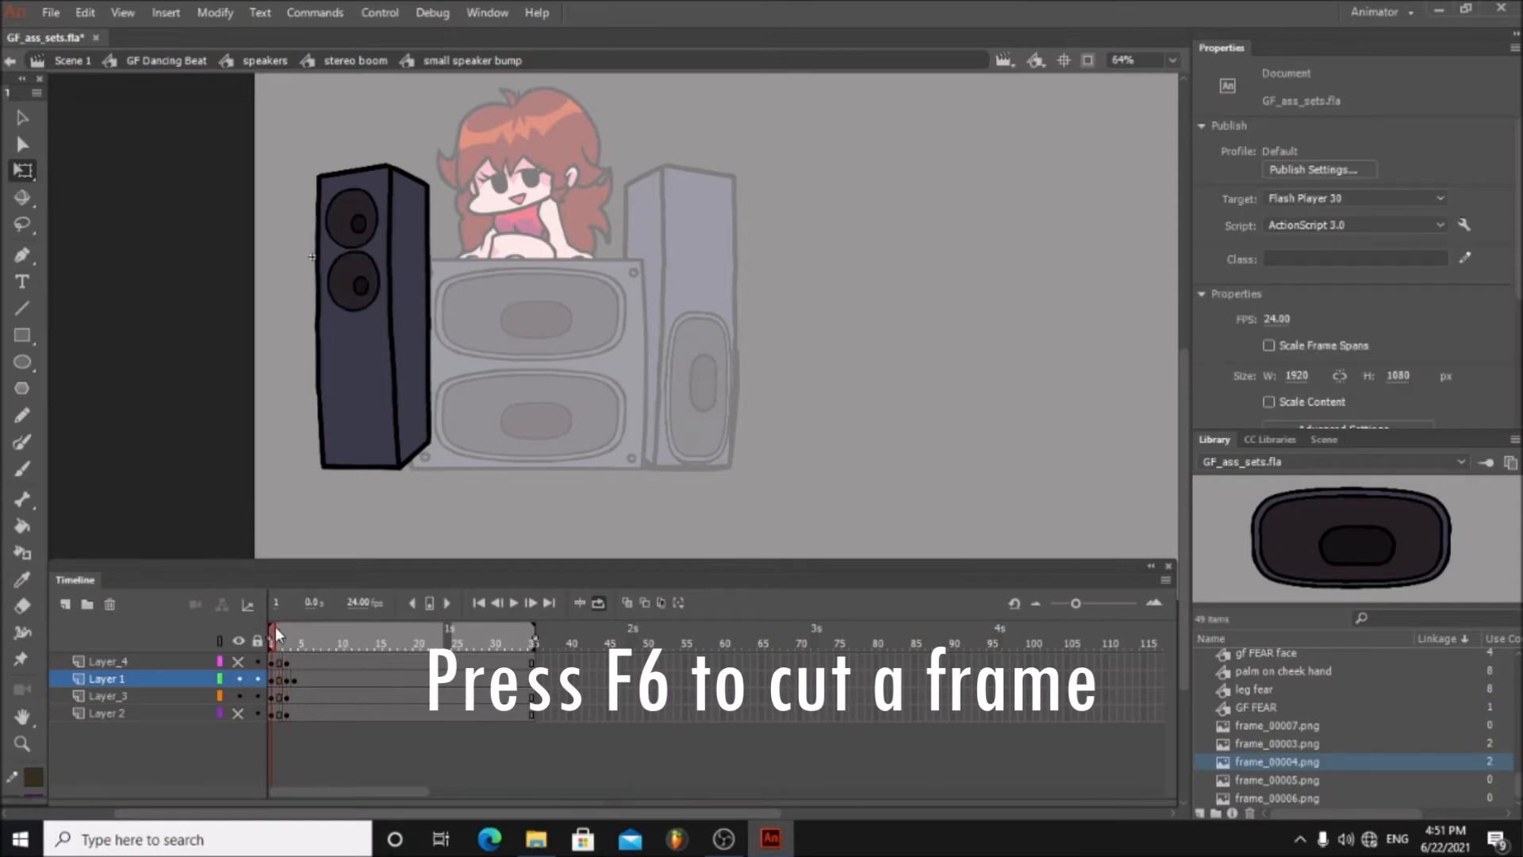
- Show Layer_4, slightly adjust the large speaker opening in frame 3 and play the animation
{"action": "left_click", "coordinate": [238, 661]}
{"action": "left_click", "coordinate": [285, 632]}
{"action": "left_click", "coordinate": [287, 663]}
{"action": "left_click", "coordinate": [287, 636]}
{"action": "left_click", "coordinate": [287, 663]}
{"action": "left_click", "coordinate": [287, 634]}
{"action": "left_click", "coordinate": [287, 663]}
{"action": "left_click_drag", "start_coordinate": [313, 296], "coordinate": [314, 300]}
{"action": "left_click", "coordinate": [288, 634]}
{"action": "left_click", "coordinate": [516, 603]}
- Hide Layer_4 and rebuild the frame 4 keyframe of Layer 1 with the small cones on the cabinet's upper half
{"action": "left_click", "coordinate": [294, 680]}
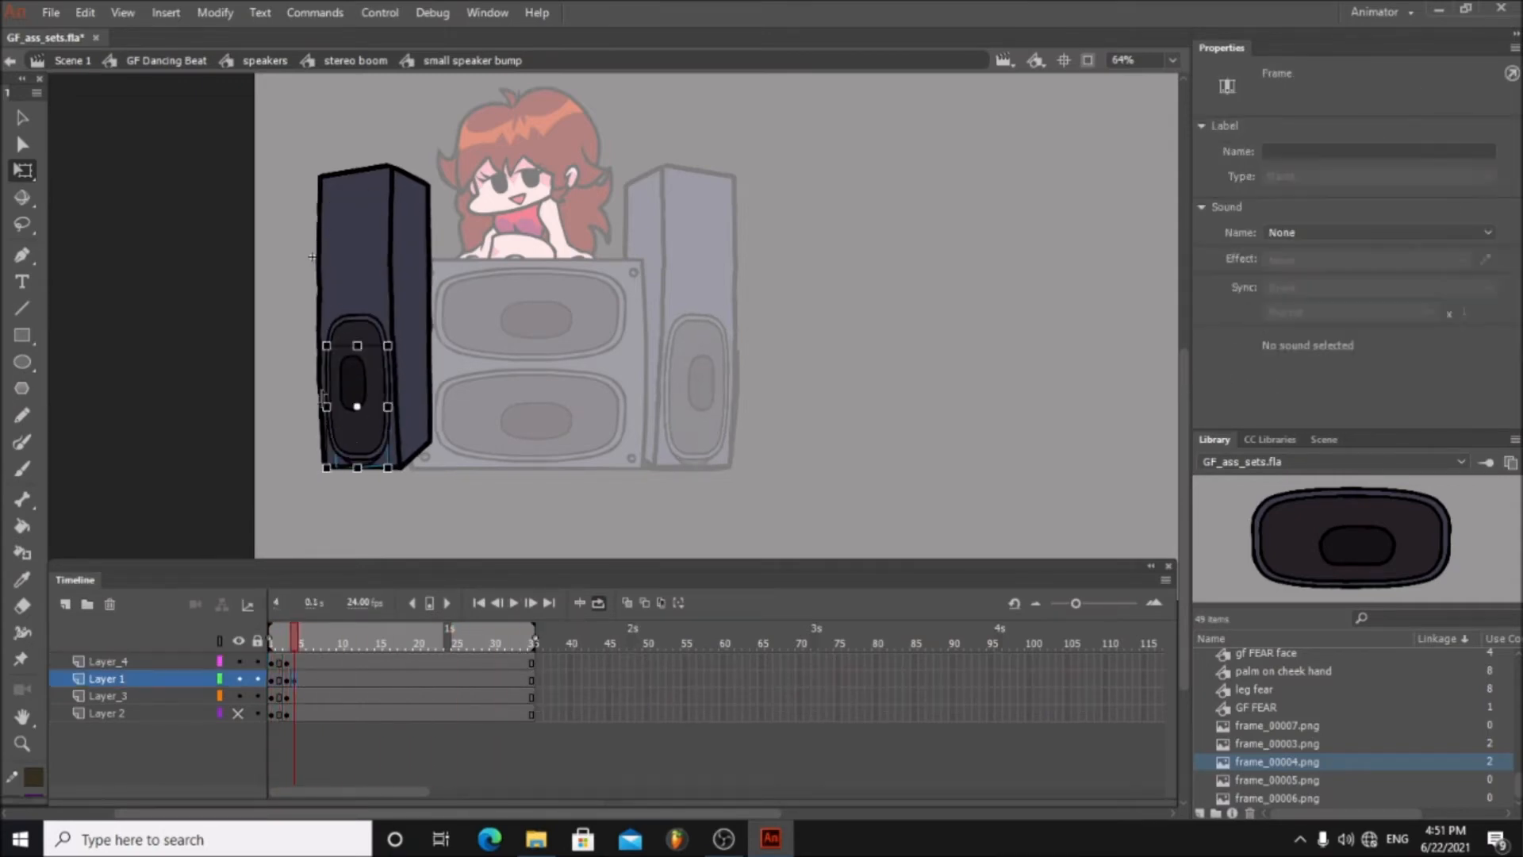
{"action": "left_click", "coordinate": [349, 397]}
{"action": "left_click", "coordinate": [238, 661]}
{"action": "left_click", "coordinate": [293, 680]}
{"action": "key", "text": "Delete"}
{"action": "left_click", "coordinate": [293, 680]}
{"action": "key", "text": "F6"}
{"action": "key", "text": "shift+Down"}
{"action": "key", "text": "shift+Down"}
- Fine-tune the lower small cone in frame 4 of Layer 1 to about X 25, Y -10
{"action": "left_click", "coordinate": [295, 637]}
{"action": "left_click", "coordinate": [294, 680]}
{"action": "left_click", "coordinate": [293, 637]}
{"action": "left_click", "coordinate": [294, 680]}
{"action": "left_click", "coordinate": [295, 637]}
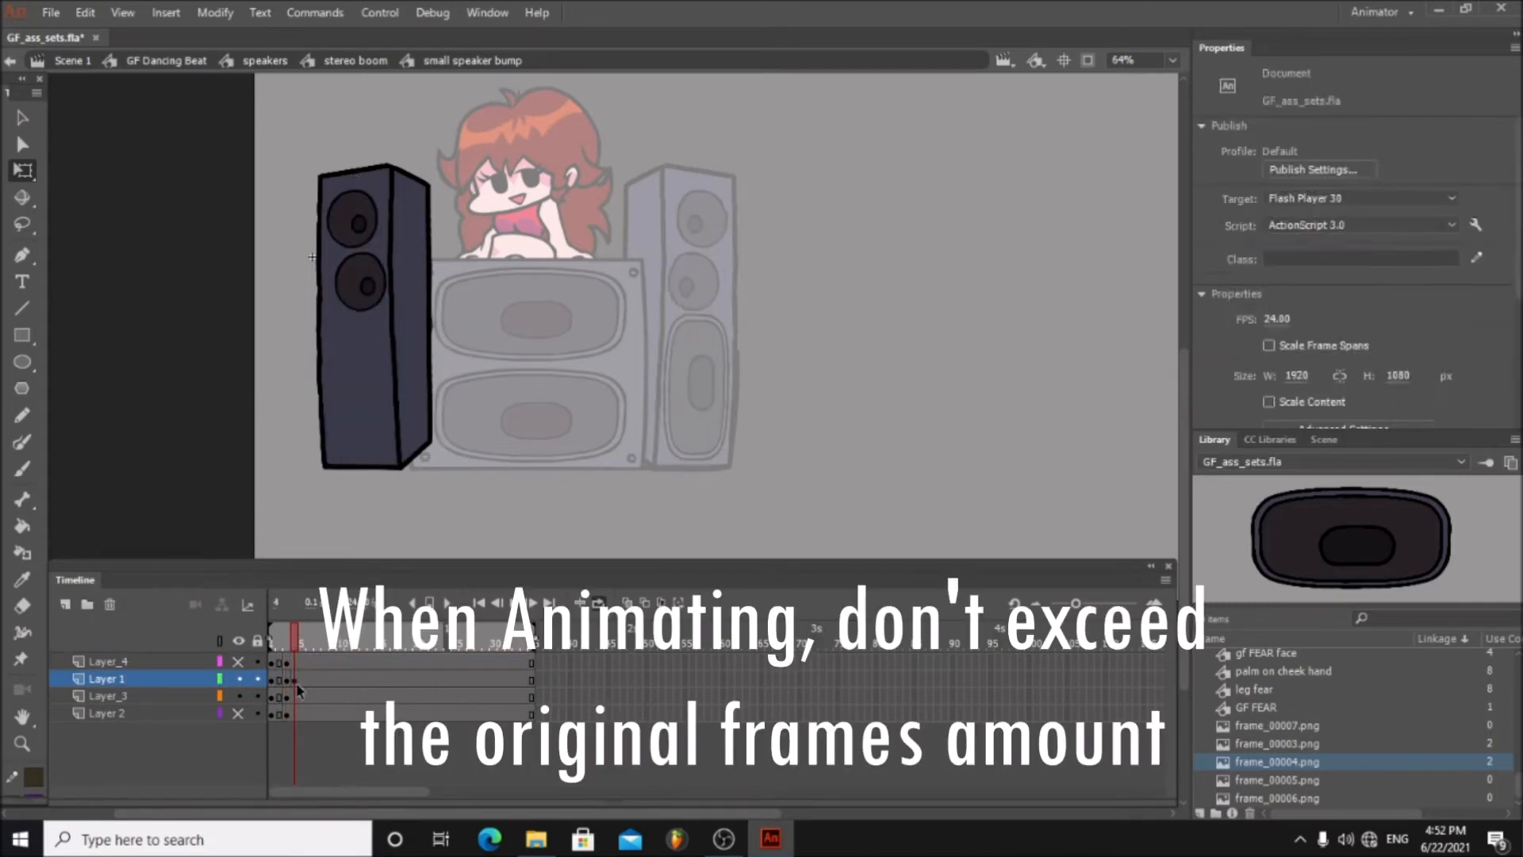
{"action": "left_click", "coordinate": [294, 638]}
{"action": "left_click", "coordinate": [357, 280]}
{"action": "left_click", "coordinate": [367, 510]}
{"action": "left_click", "coordinate": [294, 680]}
{"action": "left_click", "coordinate": [357, 280]}
{"action": "left_click", "coordinate": [296, 493]}
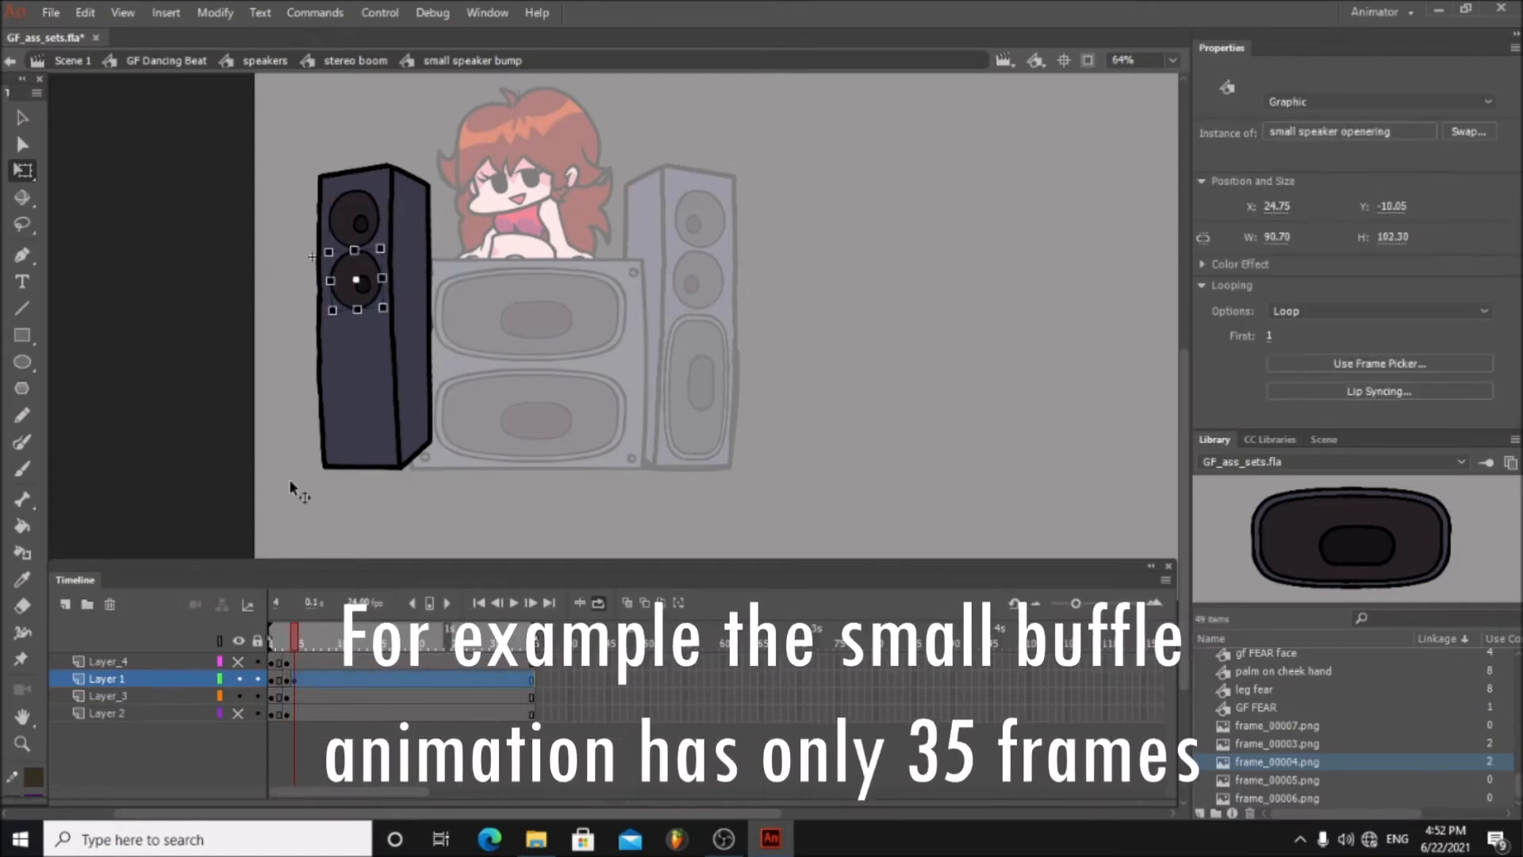
- Show Layer_4, add a keyframe at frame 4, adjust the large opening there and play the animation
{"action": "left_click", "coordinate": [238, 661]}
{"action": "left_click", "coordinate": [287, 662]}
{"action": "left_click_drag", "start_coordinate": [287, 640], "coordinate": [295, 641]}
{"action": "left_click", "coordinate": [295, 662]}
{"action": "key", "text": "F6"}
{"action": "left_click", "coordinate": [319, 302]}
{"action": "left_click", "coordinate": [514, 603]}
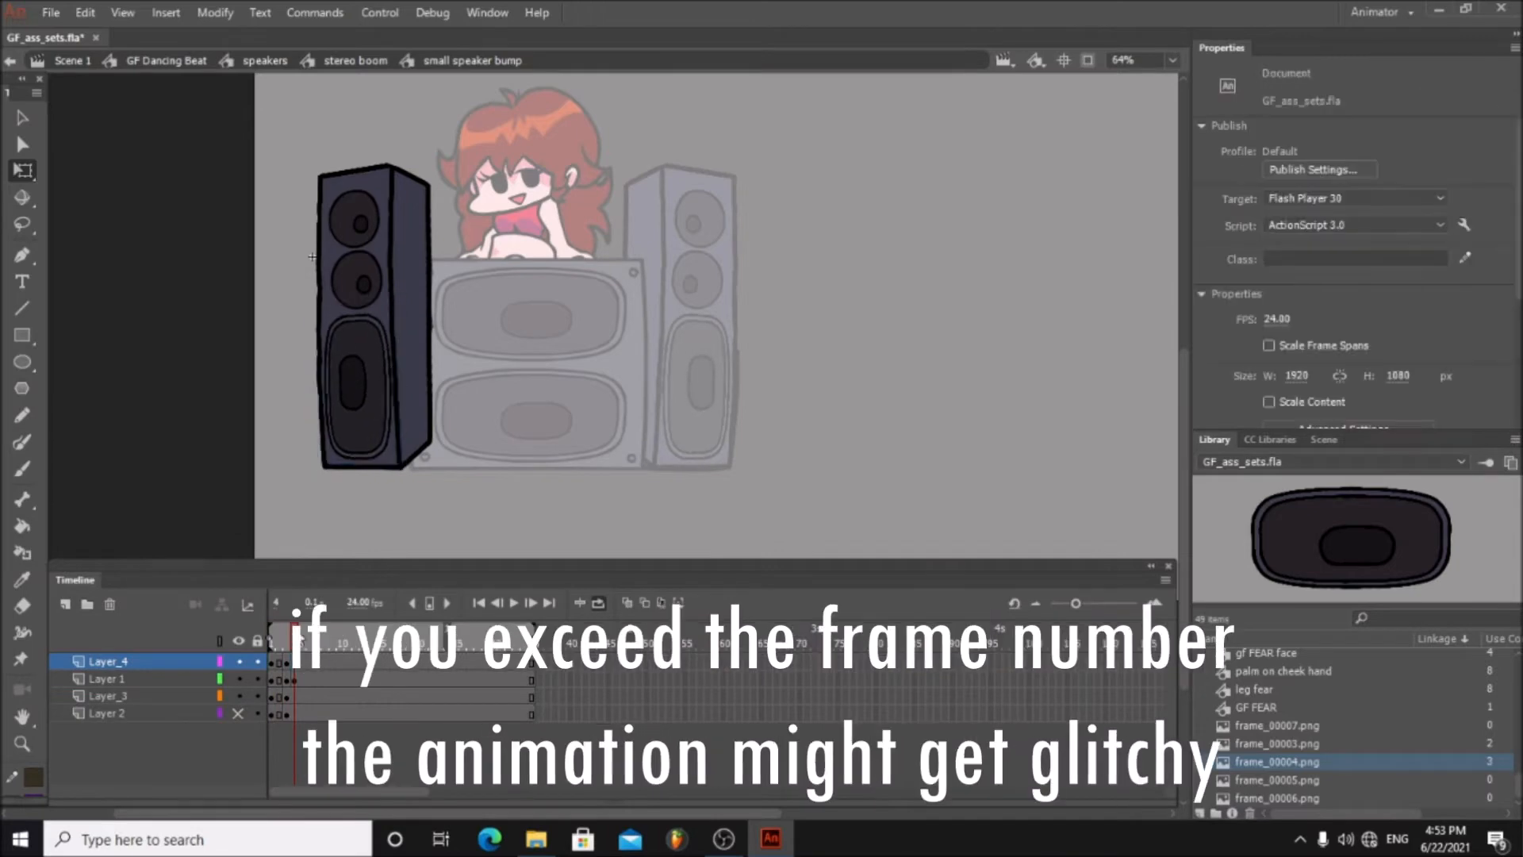
- Delete Layer 2 with the old cabinet and return to the stereo boom symbol to play the result
{"action": "left_click", "coordinate": [131, 714]}
{"action": "left_click", "coordinate": [109, 605]}
{"action": "key", "text": "Return"}
{"action": "double_click", "coordinate": [799, 292]}
{"action": "key", "text": "Return"}
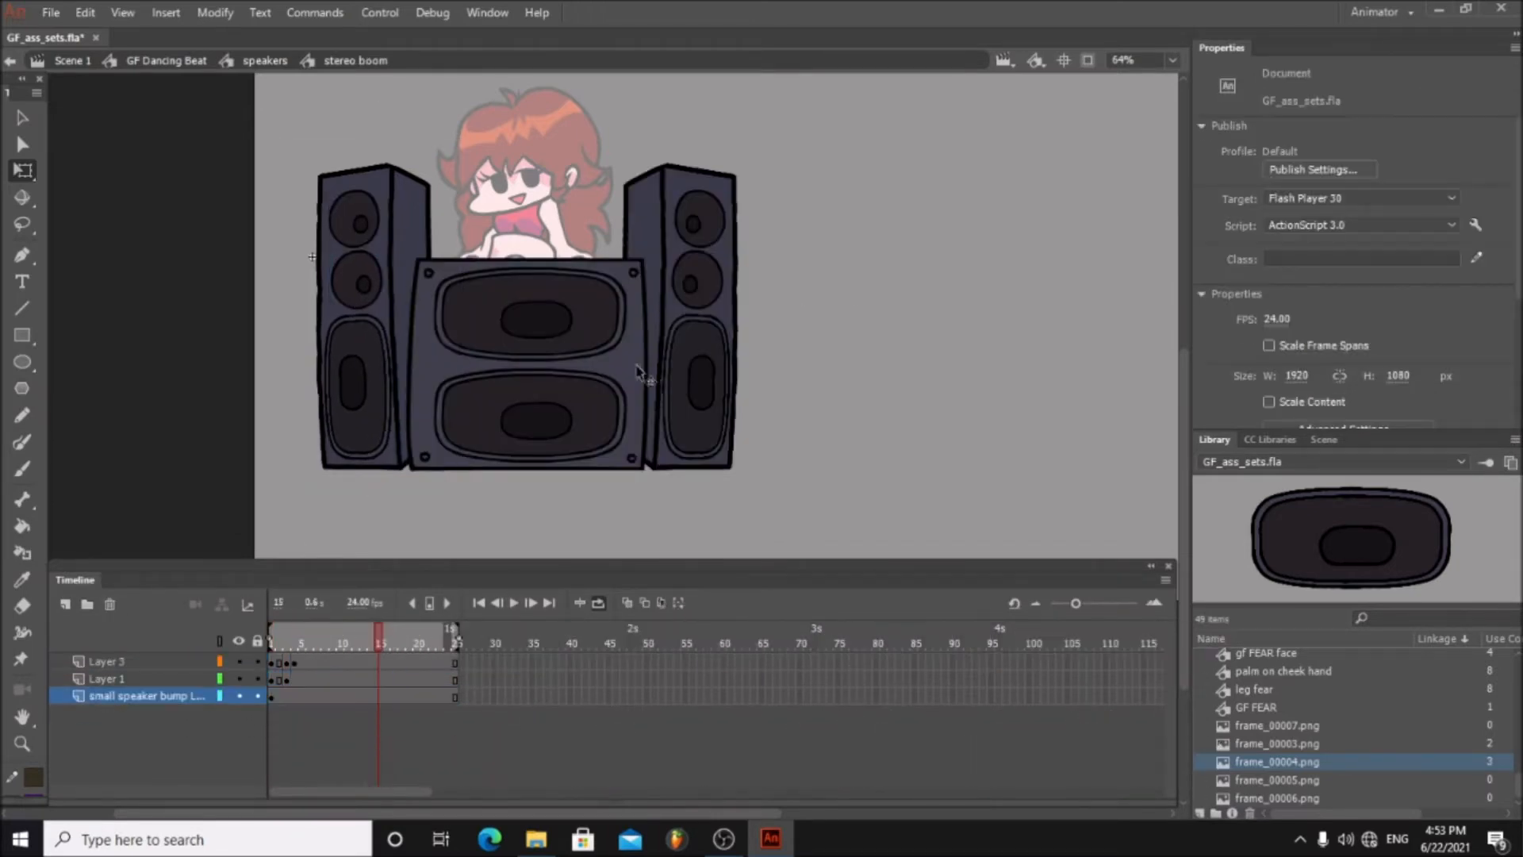
- Check the main speaker cabinet by playing the stereo boom animation and toggling Layer 1's visibility
{"action": "double_click", "coordinate": [630, 377]}
{"action": "double_click", "coordinate": [793, 381]}
{"action": "left_click", "coordinate": [514, 603]}
{"action": "left_click", "coordinate": [514, 602]}
{"action": "left_click", "coordinate": [240, 679]}
{"action": "left_click", "coordinate": [239, 679]}
- Replace the main speaker cabinet on Layer 1 with frame_00005.png, the DJ BLOOK panel, scaled to fit between the two tall speakers
{"action": "left_click", "coordinate": [461, 430]}
{"action": "key", "text": "Delete"}
{"action": "left_click_drag", "start_coordinate": [1277, 780], "coordinate": [933, 442]}
{"action": "left_click_drag", "start_coordinate": [544, 223], "coordinate": [802, 368]}
{"action": "left_click_drag", "start_coordinate": [933, 442], "coordinate": [513, 408]}
{"action": "left_click_drag", "start_coordinate": [646, 334], "coordinate": [672, 318]}
{"action": "left_click_drag", "start_coordinate": [635, 353], "coordinate": [662, 325]}
- Delete the large main speaker cones from the keyframes of Layer 3
{"action": "left_click", "coordinate": [530, 316]}
{"action": "key", "text": "Delete"}
{"action": "left_click", "coordinate": [527, 412]}
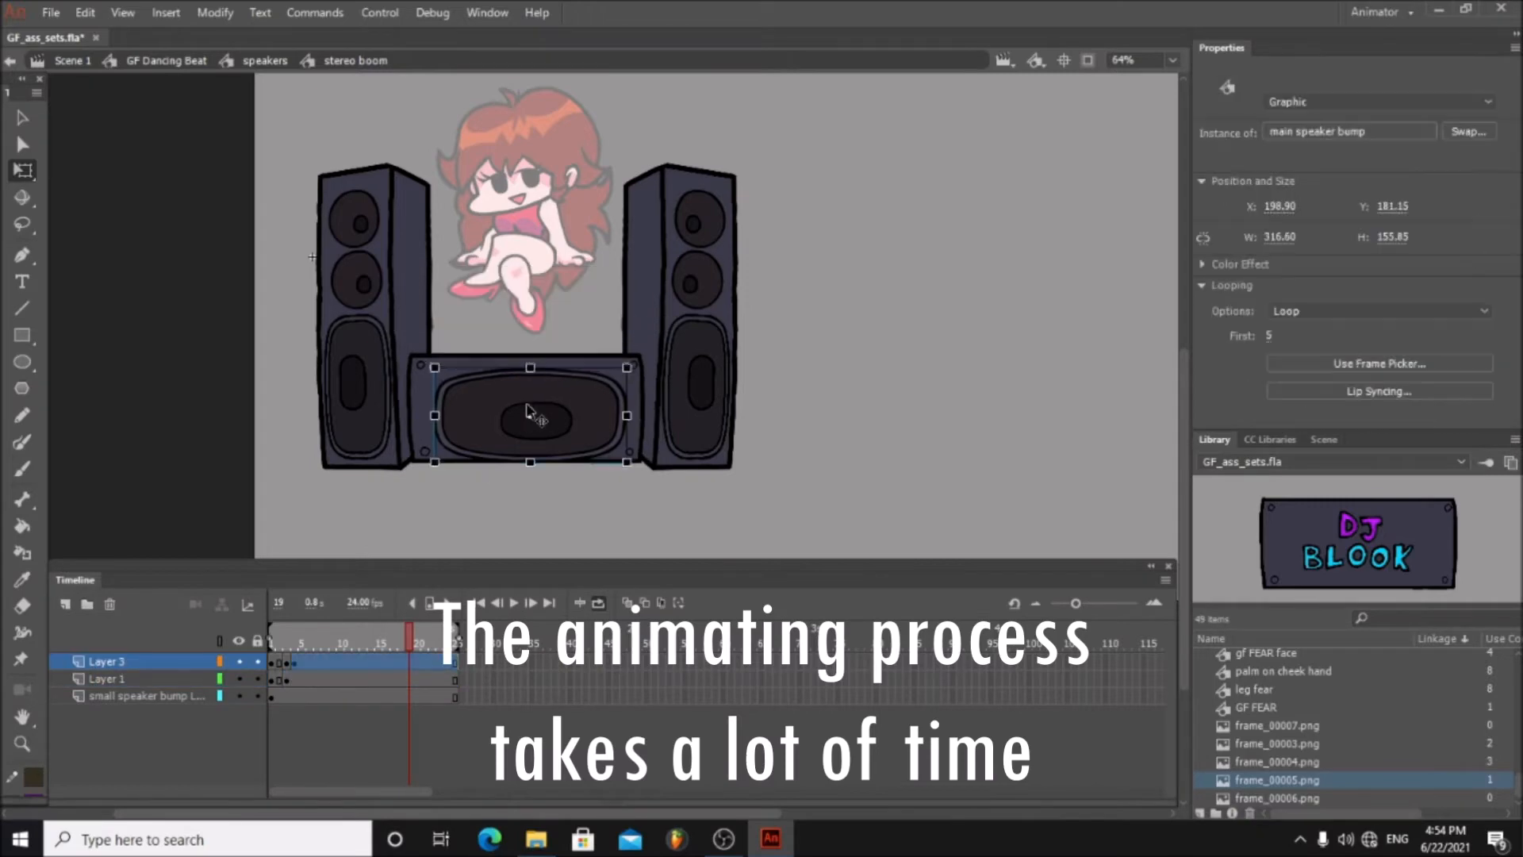
{"action": "key", "text": "Delete"}
{"action": "left_click_drag", "start_coordinate": [409, 641], "coordinate": [357, 641]}
{"action": "left_click", "coordinate": [271, 662]}
{"action": "key", "text": "Delete"}
{"action": "left_click", "coordinate": [287, 662]}
{"action": "key", "text": "Delete"}
- Reduce Layer 1 to a single DJ BLOOK keyframe spanning the loop and play the animation
{"action": "left_click", "coordinate": [271, 641]}
{"action": "left_click", "coordinate": [272, 680]}
{"action": "left_click_drag", "start_coordinate": [288, 683], "coordinate": [272, 682]}
{"action": "left_click", "coordinate": [371, 682]}
{"action": "left_click_drag", "start_coordinate": [455, 682], "coordinate": [475, 687]}
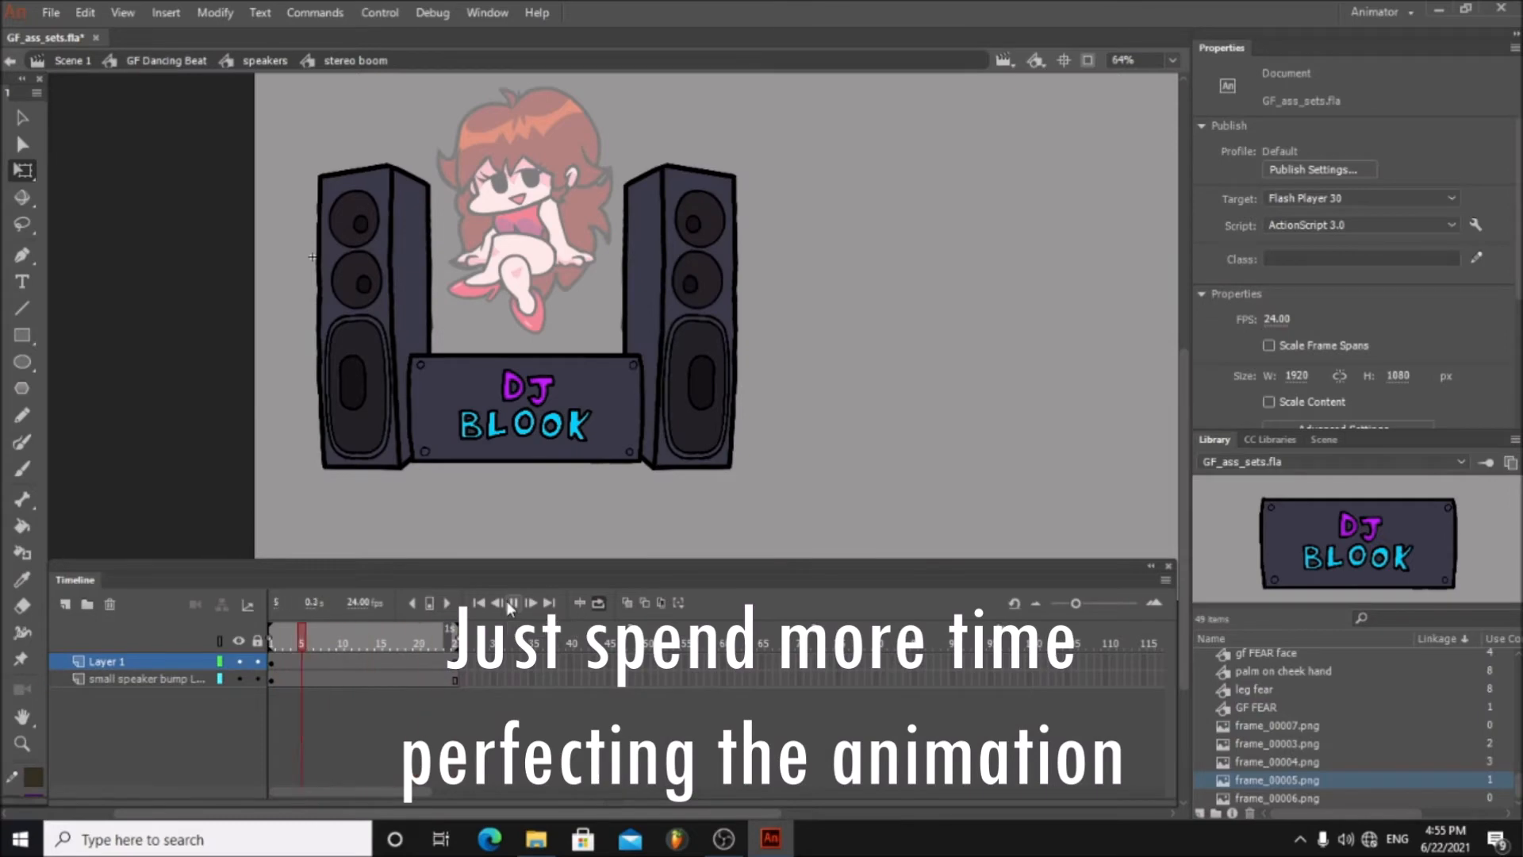
{"action": "left_click", "coordinate": [512, 604]}
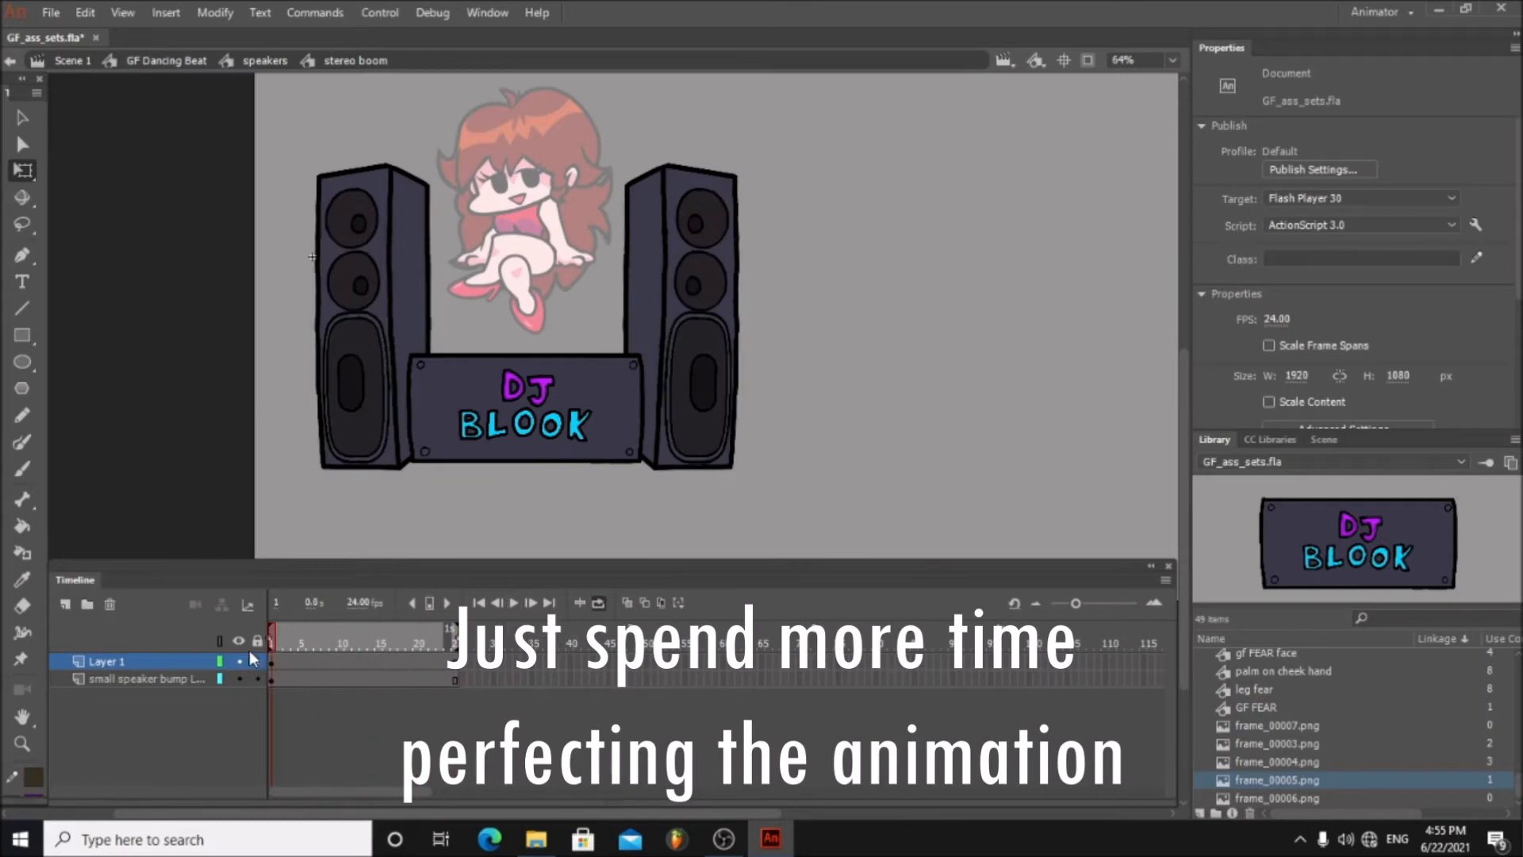
- Insert keyframes for the DJ BLOOK panel at the start of Layer 1
{"action": "left_click", "coordinate": [420, 411]}
{"action": "key", "text": "F6"}
{"action": "key", "text": "F6"}
{"action": "key", "text": "F6"}
{"action": "key", "text": "F6"}
{"action": "key", "text": "F6"}
{"action": "key", "text": "F6"}
{"action": "key", "text": "F6"}
{"action": "key", "text": "F6"}
{"action": "key", "text": "F6"}
{"action": "key", "text": "F6"}
{"action": "key", "text": "F6"}
{"action": "key", "text": "F6"}
{"action": "key", "text": "F6"}
{"action": "key", "text": "F6"}
{"action": "key", "text": "F6"}
{"action": "key", "text": "F6"}
{"action": "key", "text": "F6"}
{"action": "key", "text": "F6"}
{"action": "key", "text": "F6"}
{"action": "key", "text": "F6"}
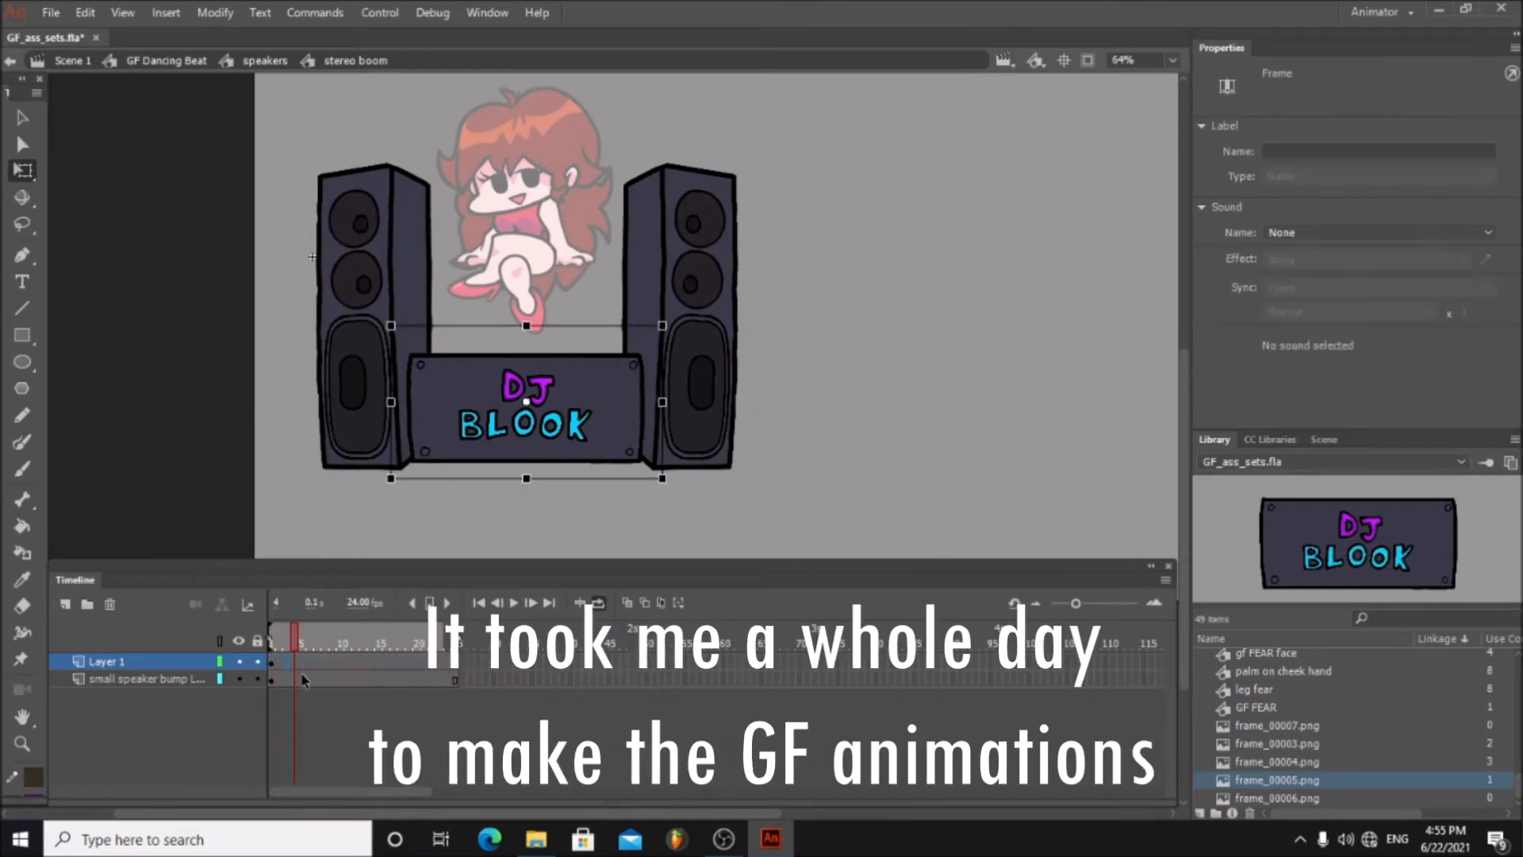
- Resize the DJ BLOOK panel slightly across the opening keyframes, about 463 px wide in frame 2, and extend Layer 1 to the loop's end
{"action": "left_click_drag", "start_coordinate": [286, 641], "coordinate": [288, 640]}
{"action": "key", "text": "F6"}
{"action": "left_click_drag", "start_coordinate": [392, 400], "coordinate": [395, 397]}
{"action": "left_click_drag", "start_coordinate": [286, 639], "coordinate": [290, 634]}
{"action": "left_click", "coordinate": [455, 662]}
{"action": "key", "text": "F5"}
{"action": "left_click_drag", "start_coordinate": [389, 401], "coordinate": [386, 401]}
{"action": "left_click_drag", "start_coordinate": [295, 641], "coordinate": [279, 684]}
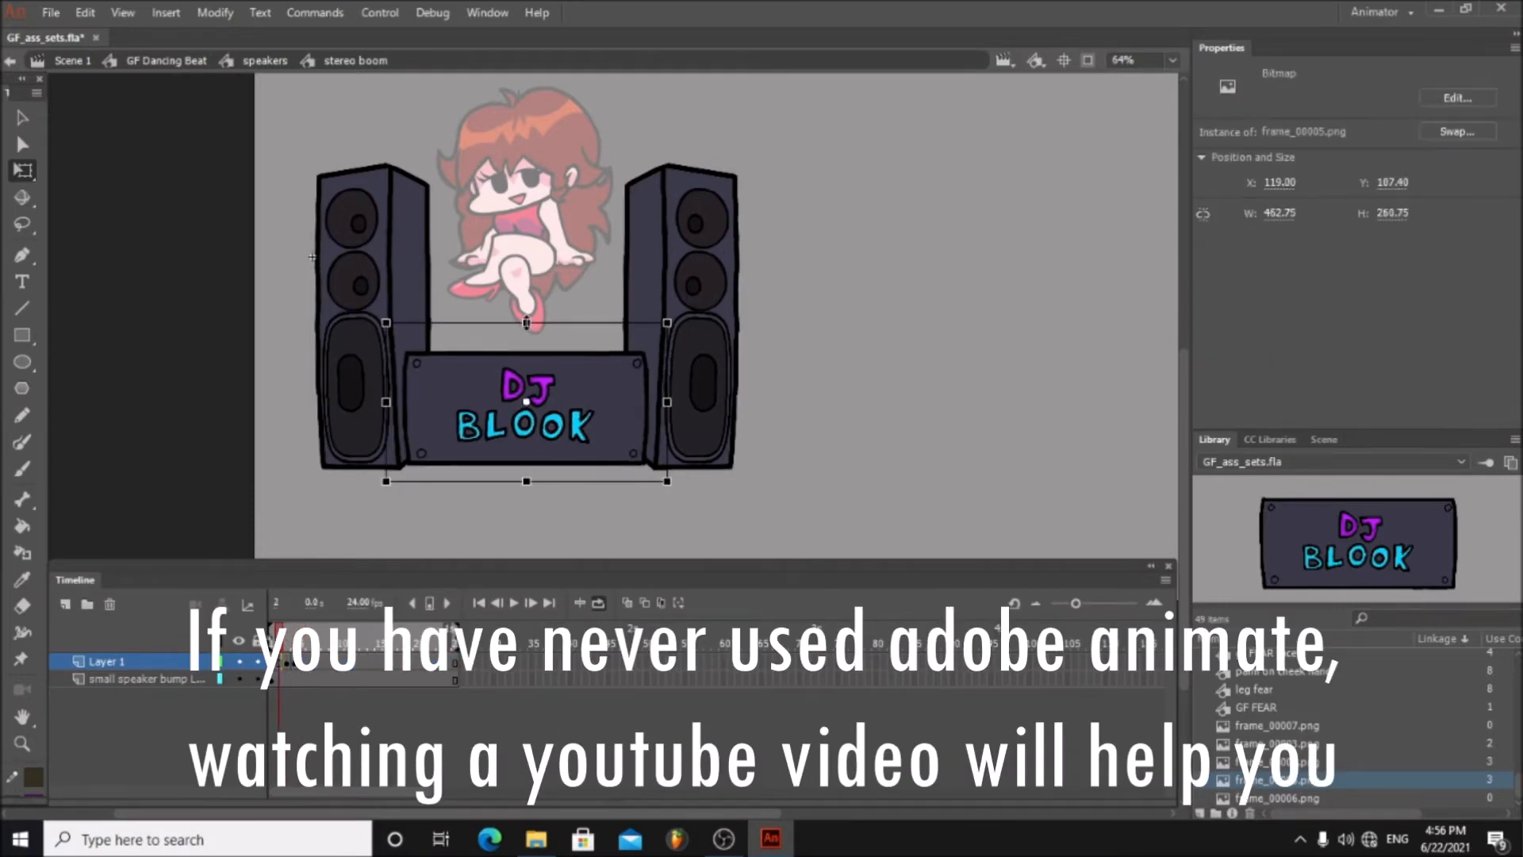
- Adjust the opening DJ BLOOK keyframes on Layer 1 and play the speaker animation in stereo boom and in speakers
{"action": "left_click", "coordinate": [514, 602]}
{"action": "left_click", "coordinate": [513, 604]}
{"action": "left_click", "coordinate": [286, 662]}
{"action": "left_click_drag", "start_coordinate": [286, 661], "coordinate": [294, 663]}
{"action": "left_click", "coordinate": [272, 662]}
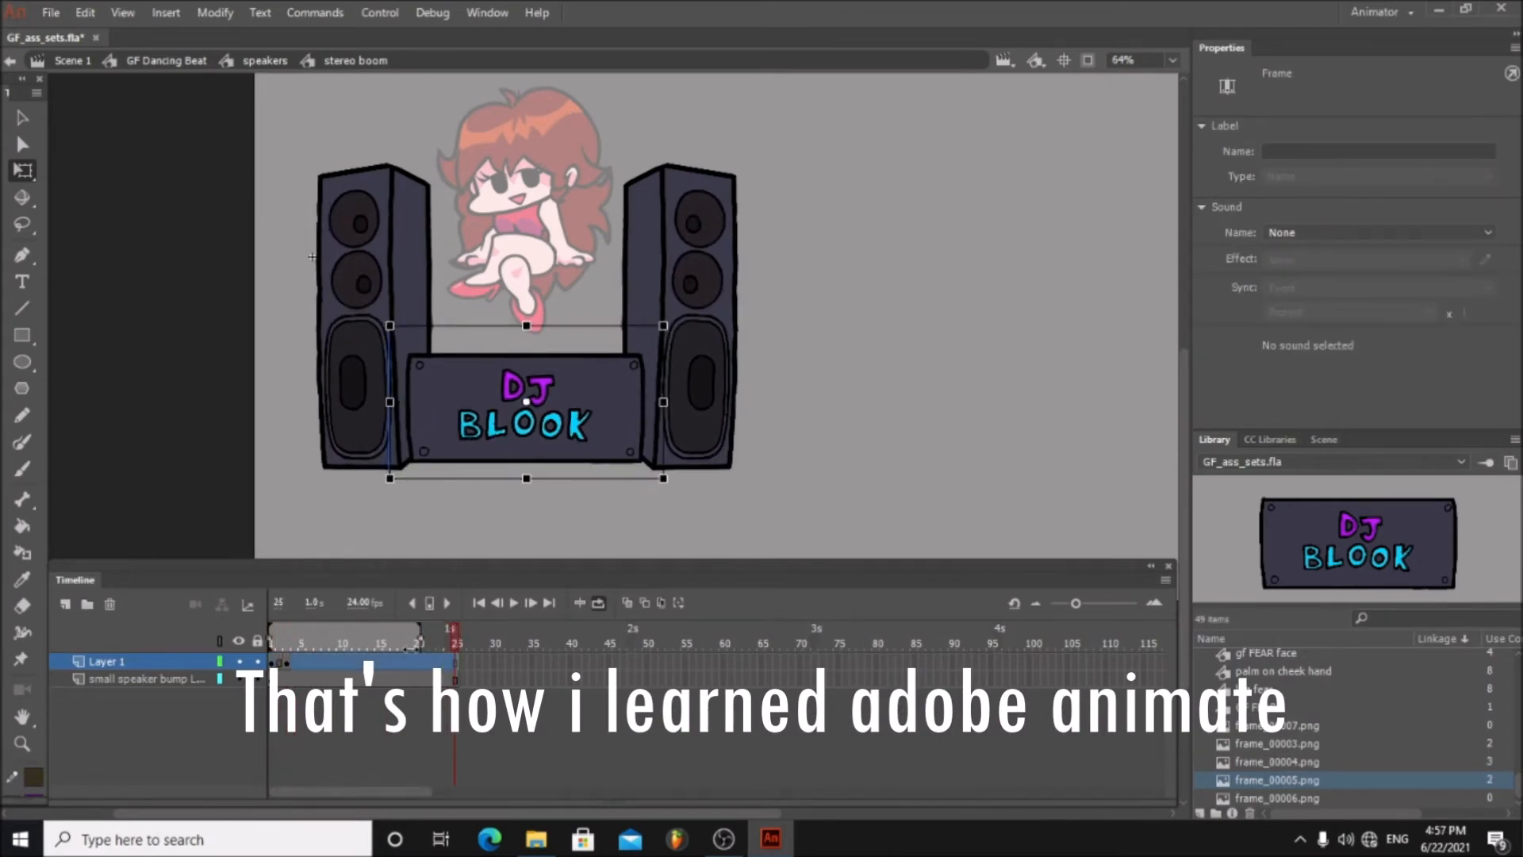
{"action": "left_click", "coordinate": [512, 603]}
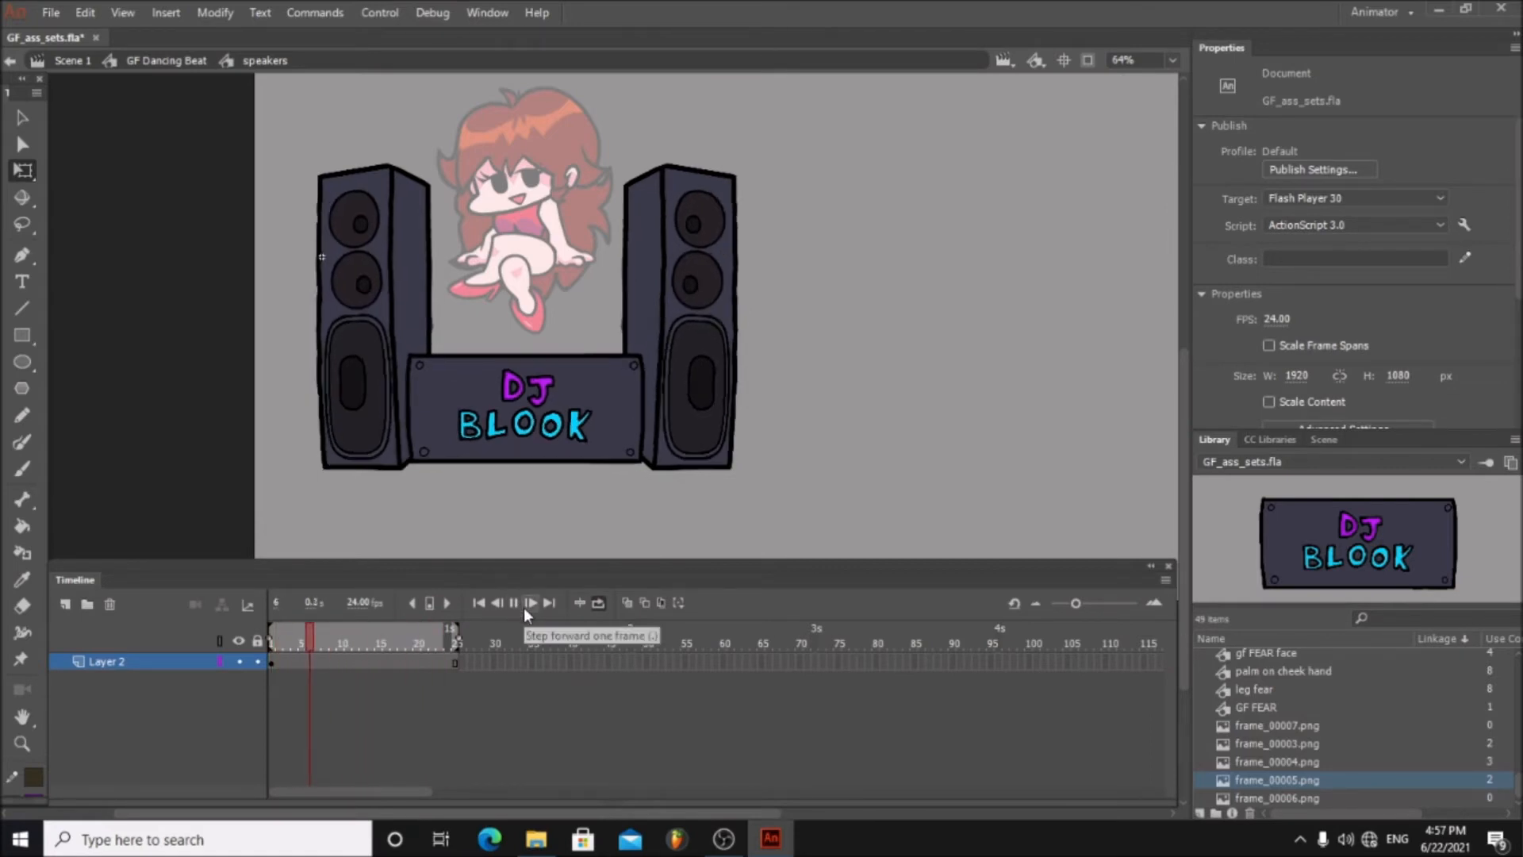
{"action": "left_click", "coordinate": [514, 603]}
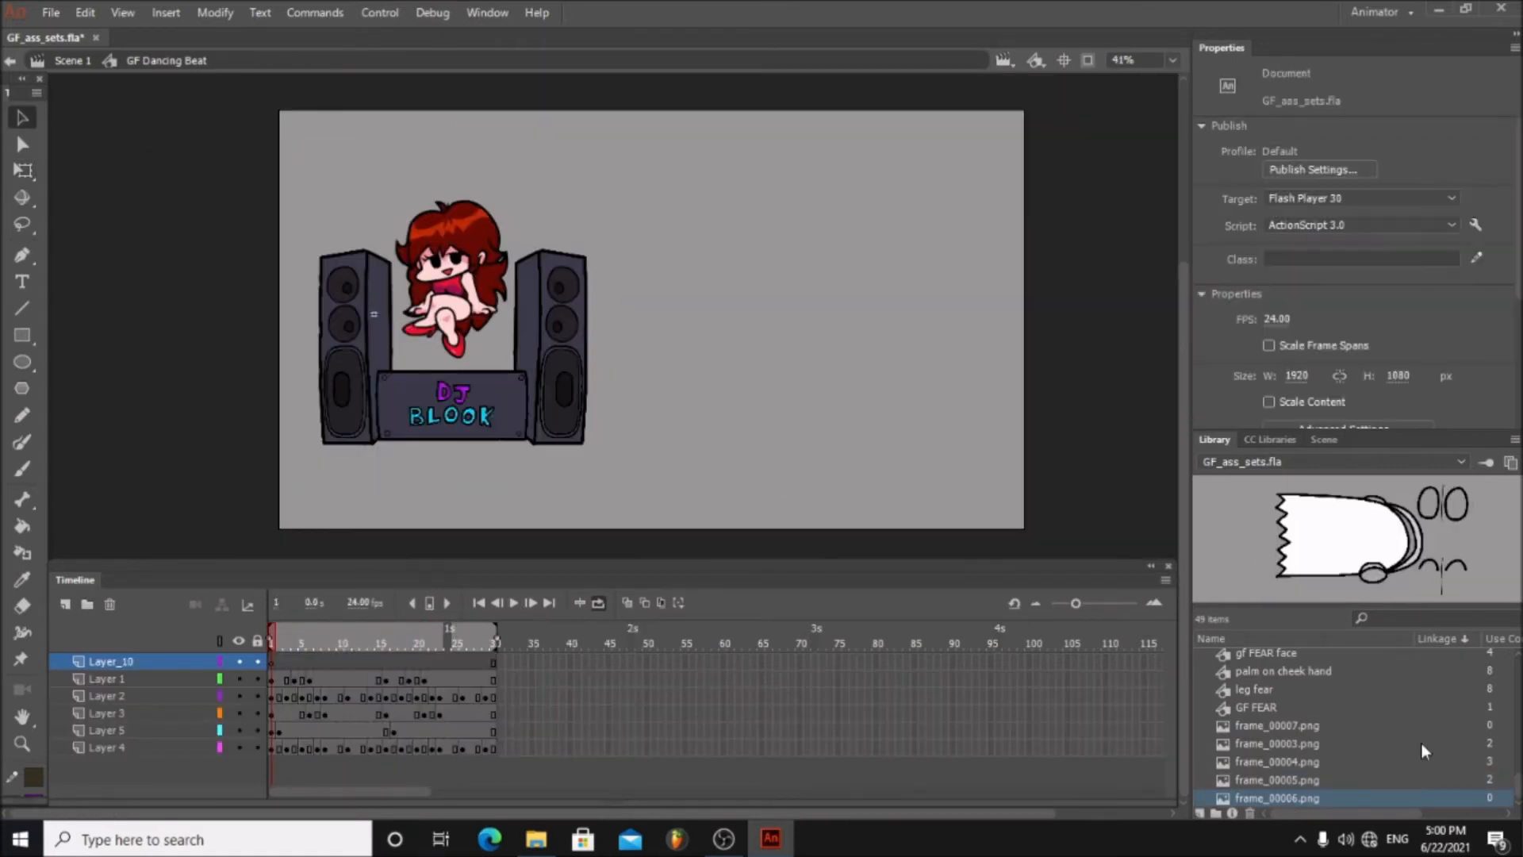
- Place frame_00006.png beside the speakers in GF Dancing Beat, stand it upright and convert it to the movie clip Symbol 1
{"action": "left_click_drag", "start_coordinate": [1421, 744], "coordinate": [836, 332]}
{"action": "key", "text": "ctrl+shift+7"}
{"action": "right_click", "coordinate": [828, 341]}
{"action": "left_click", "coordinate": [889, 635]}
{"action": "key", "text": "Return"}
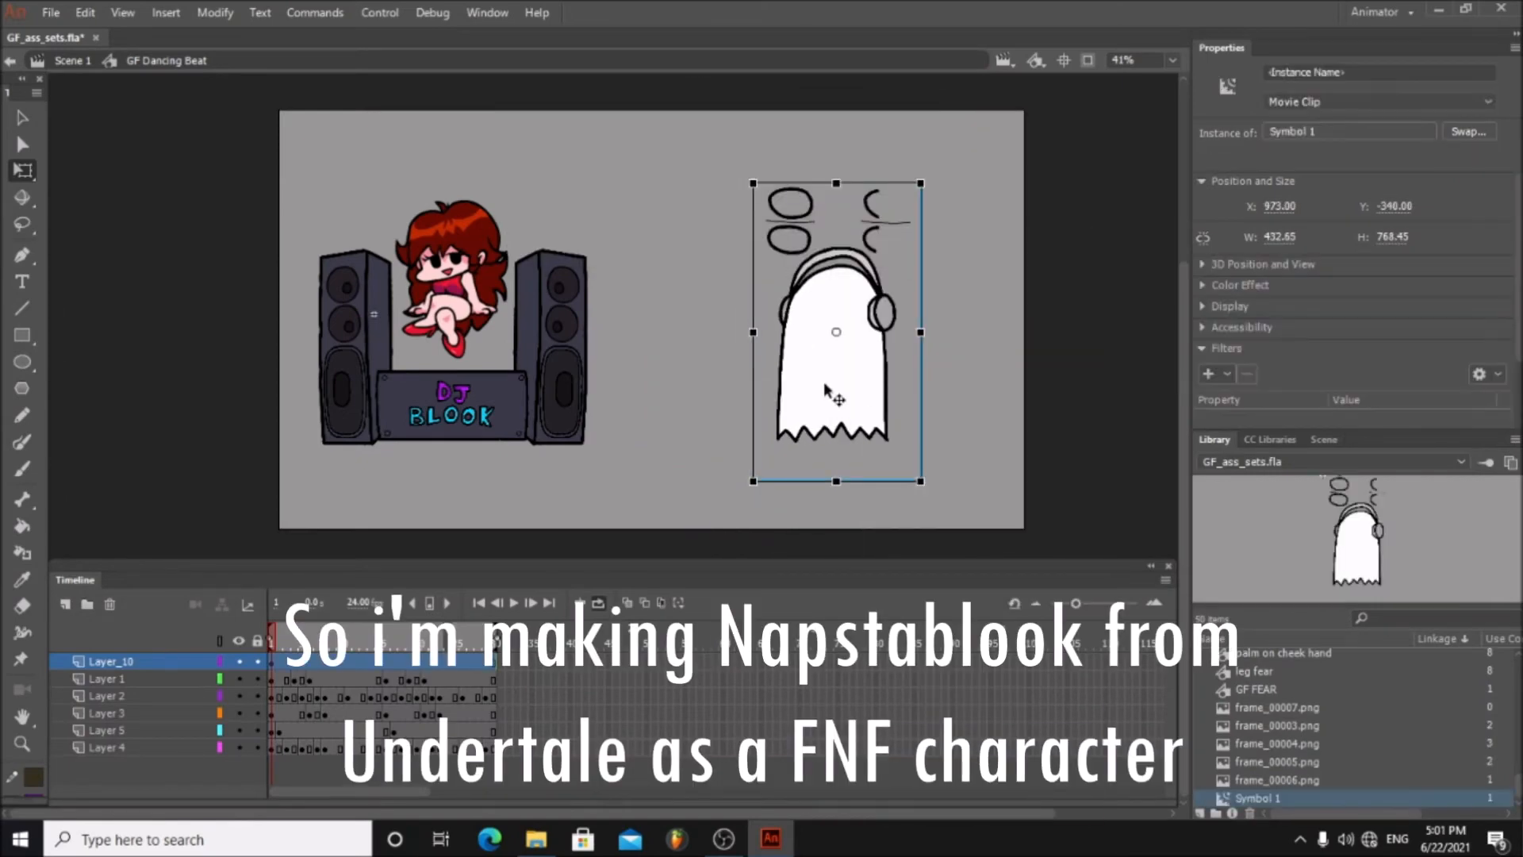
- Move the ghost's Symbol 1 slightly up and to the left on the stage and open it for editing
{"action": "double_click", "coordinate": [841, 411]}
{"action": "left_click", "coordinate": [165, 62]}
{"action": "left_click_drag", "start_coordinate": [854, 343], "coordinate": [824, 328]}
{"action": "double_click", "coordinate": [824, 328]}
- Try to erase the loose eye drawings from the ghost bitmap inside Symbol 1
{"action": "left_click", "coordinate": [22, 606]}
{"action": "left_click_drag", "start_coordinate": [744, 197], "coordinate": [783, 205]}
{"action": "left_click", "coordinate": [22, 118]}
{"action": "left_click", "coordinate": [781, 292]}
{"action": "left_click", "coordinate": [1465, 103]}
{"action": "left_click", "coordinate": [749, 11]}
{"action": "scroll", "coordinate": [1255, 715], "scroll_direction": "up", "scroll_amount": 2}
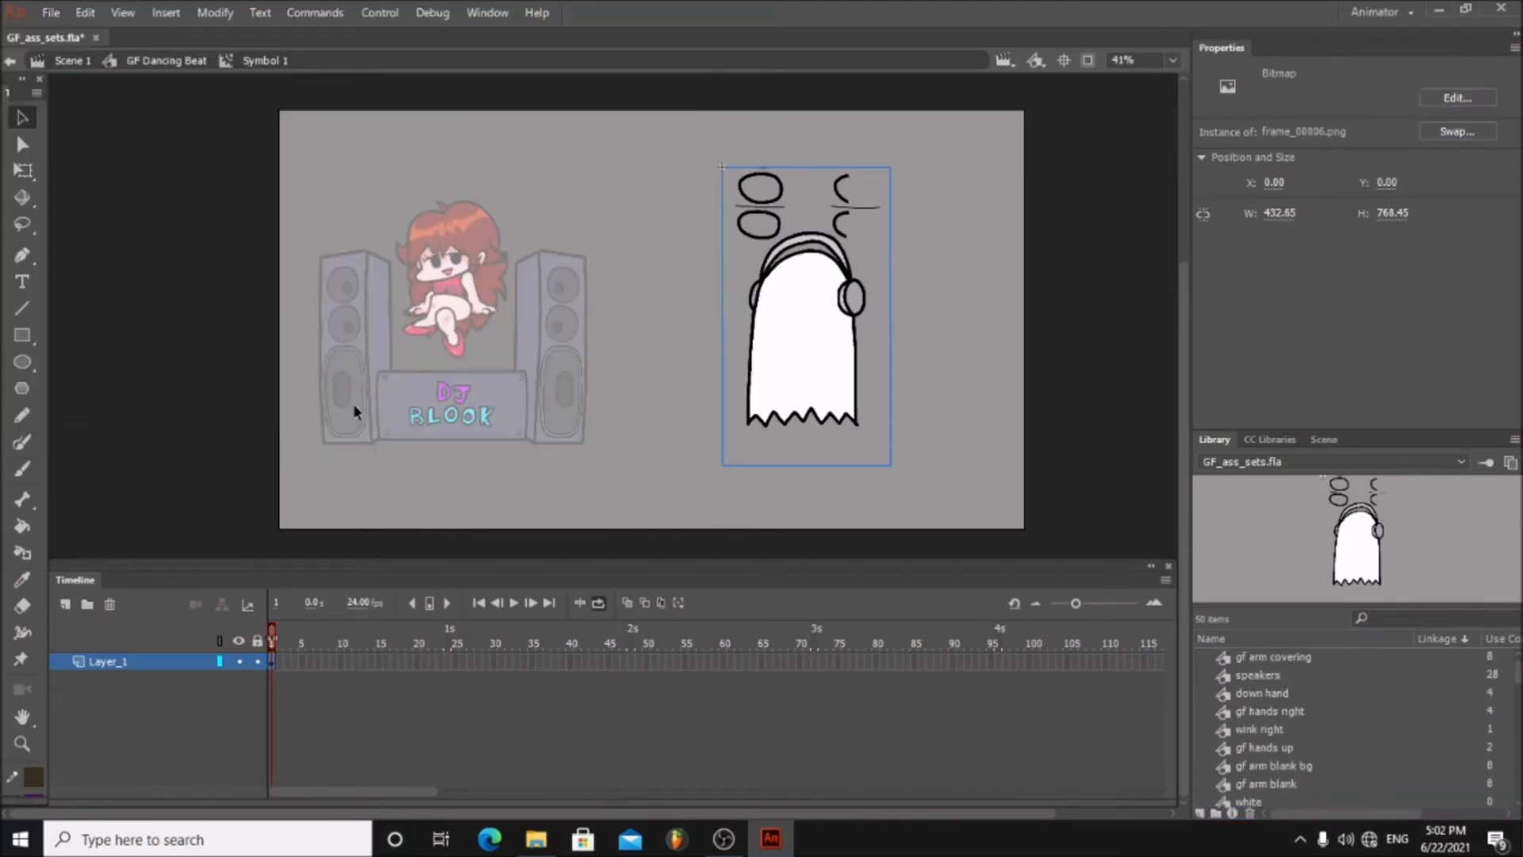
- Break apart the ghost bitmap inside Symbol 1, erase the loose eye drawings above it and return to GF Dancing Beat
{"action": "left_click_drag", "start_coordinate": [797, 338], "coordinate": [774, 373]}
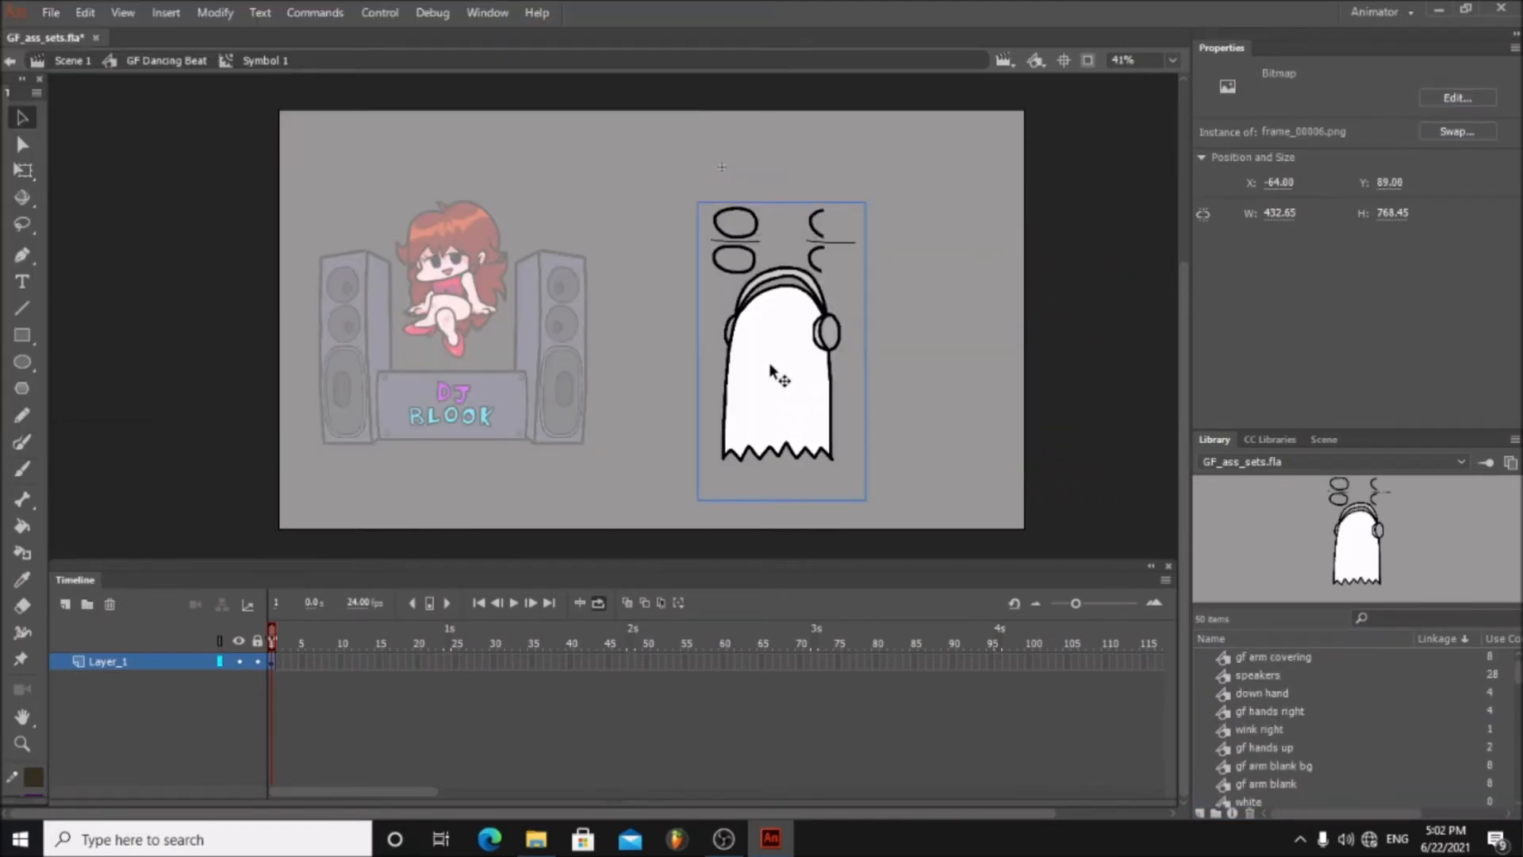
{"action": "right_click", "coordinate": [772, 369]}
{"action": "left_click", "coordinate": [848, 575]}
{"action": "left_click", "coordinate": [905, 428]}
{"action": "left_click", "coordinate": [769, 298]}
{"action": "left_click", "coordinate": [23, 606]}
{"action": "mouse_move", "coordinate": [712, 212]}
{"action": "left_mouse_down"}
{"action": "mouse_move", "coordinate": [713, 265]}
{"action": "mouse_move", "coordinate": [746, 252]}
{"action": "left_mouse_up"}
{"action": "left_click_drag", "start_coordinate": [817, 216], "coordinate": [861, 241]}
{"action": "left_click", "coordinate": [22, 117]}
{"action": "left_click", "coordinate": [167, 61]}
- Move the ghost between the two speakers and put its layer below Layer 5 so it sits behind the DJ BLOOK panel
{"action": "mouse_move", "coordinate": [763, 387]}
{"action": "left_mouse_down"}
{"action": "mouse_move", "coordinate": [434, 354]}
{"action": "mouse_move", "coordinate": [748, 347]}
{"action": "mouse_move", "coordinate": [765, 295]}
{"action": "left_mouse_up"}
{"action": "left_click_drag", "start_coordinate": [779, 363], "coordinate": [867, 402]}
{"action": "left_click_drag", "start_coordinate": [769, 347], "coordinate": [467, 330]}
{"action": "left_click_drag", "start_coordinate": [111, 662], "coordinate": [145, 739]}
- Hide the original girlfriend layers, nudge the ghost into place behind the DJ BLOOK panel and play the animation
{"action": "left_click_drag", "start_coordinate": [241, 663], "coordinate": [239, 713]}
{"action": "left_click", "coordinate": [240, 713]}
{"action": "left_click", "coordinate": [239, 747]}
{"action": "mouse_move", "coordinate": [462, 323]}
{"action": "left_mouse_down"}
{"action": "mouse_move", "coordinate": [447, 306]}
{"action": "mouse_move", "coordinate": [452, 333]}
{"action": "left_mouse_up"}
{"action": "left_click", "coordinate": [268, 637]}
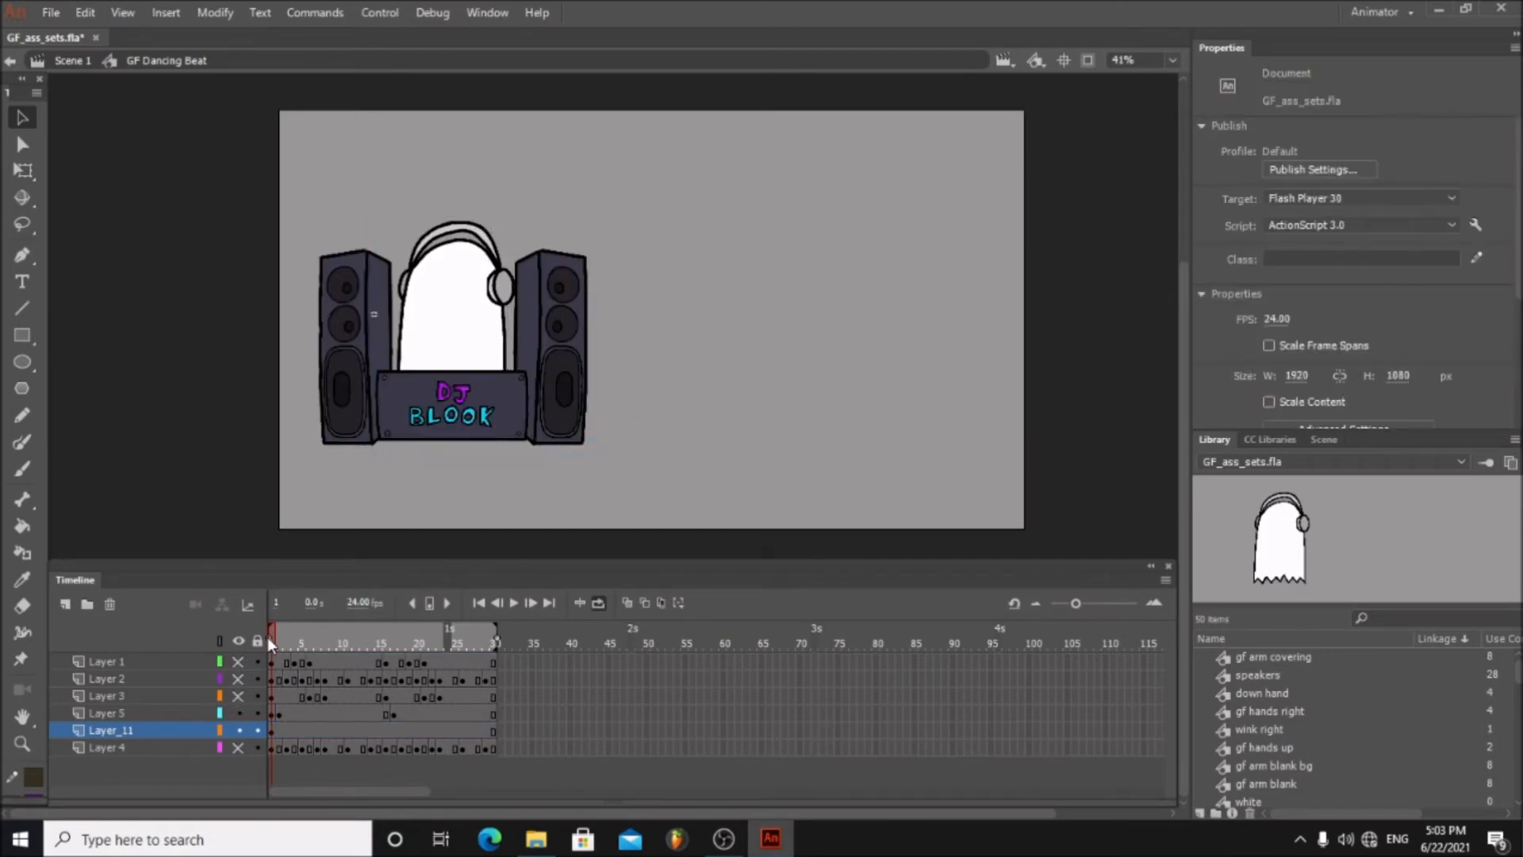
{"action": "left_click", "coordinate": [515, 602]}
{"action": "scroll", "coordinate": [1285, 754], "scroll_direction": "down", "scroll_amount": 15}
{"action": "left_click_drag", "start_coordinate": [1258, 798], "coordinate": [565, 356]}
{"action": "left_click_drag", "start_coordinate": [582, 405], "coordinate": [848, 331]}
{"action": "key", "text": "ctrl+z"}
{"action": "double_click", "coordinate": [849, 309]}
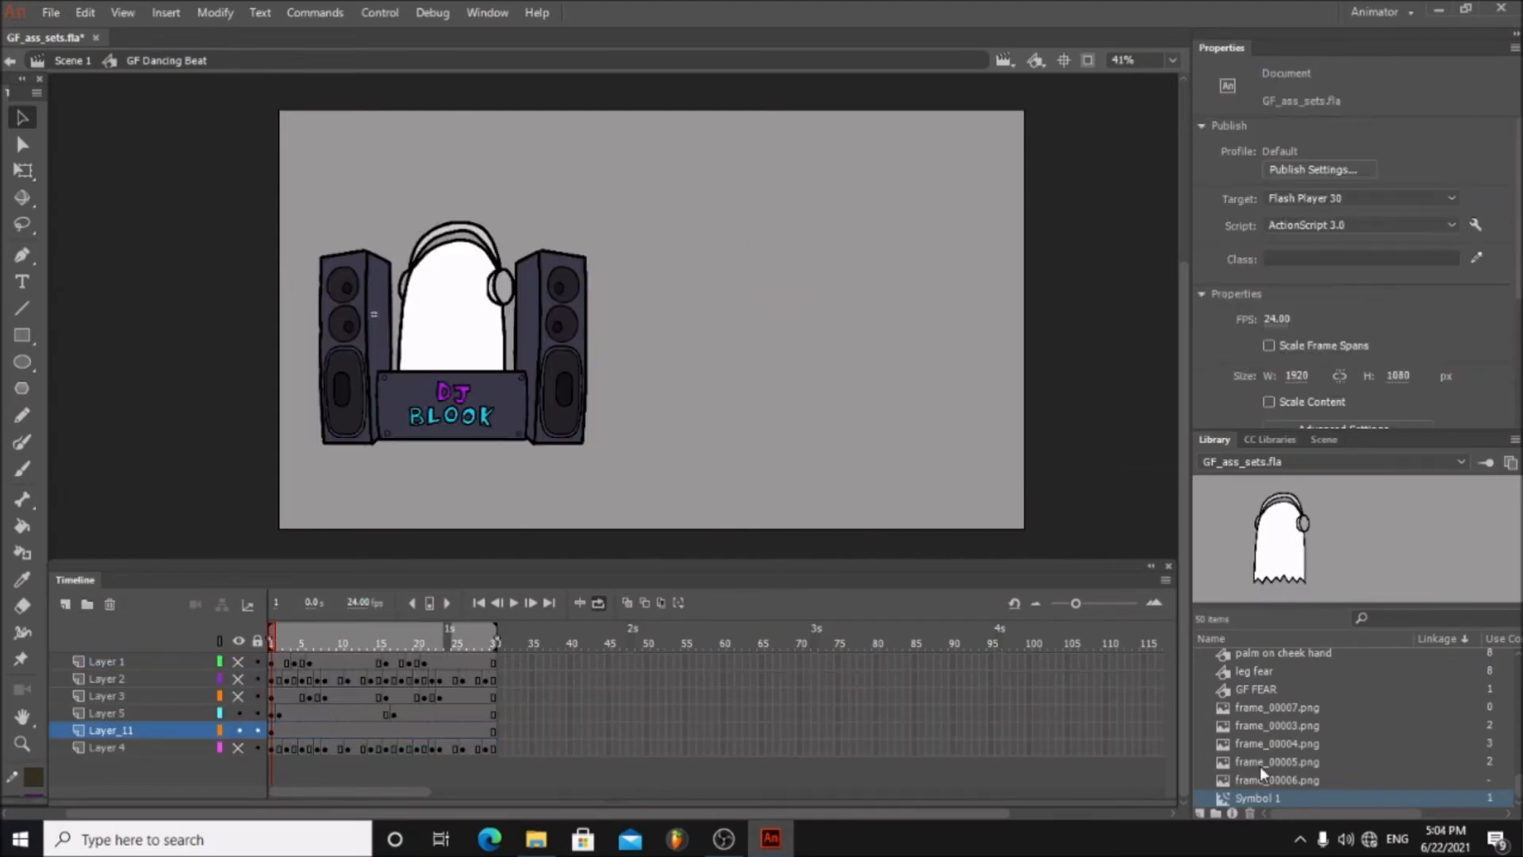
- Place another frame_00006.png on the stage and convert it to a symbol named eyes
{"action": "left_click_drag", "start_coordinate": [1277, 780], "coordinate": [656, 276]}
{"action": "left_click_drag", "start_coordinate": [632, 210], "coordinate": [731, 532]}
{"action": "left_click_drag", "start_coordinate": [679, 80], "coordinate": [729, 169]}
{"action": "key", "text": "F8"}
{"action": "type", "text": "eyes"}
{"action": "key", "text": "Return"}
- Break apart the artwork inside the eyes symbol and erase everything except the two open oval eyes
{"action": "double_click", "coordinate": [782, 333]}
{"action": "right_click", "coordinate": [782, 333]}
{"action": "left_click", "coordinate": [825, 572]}
{"action": "key", "text": "e"}
{"action": "mouse_move", "coordinate": [726, 307]}
{"action": "left_mouse_down"}
{"action": "mouse_move", "coordinate": [848, 329]}
{"action": "mouse_move", "coordinate": [885, 444]}
{"action": "left_mouse_up"}
{"action": "mouse_move", "coordinate": [890, 438]}
{"action": "left_mouse_down"}
{"action": "mouse_move", "coordinate": [882, 455]}
{"action": "mouse_move", "coordinate": [809, 254]}
{"action": "mouse_move", "coordinate": [857, 258]}
{"action": "mouse_move", "coordinate": [857, 164]}
{"action": "mouse_move", "coordinate": [763, 156]}
{"action": "left_mouse_up"}
{"action": "left_click", "coordinate": [23, 117]}
{"action": "double_click", "coordinate": [285, 389]}
- Rotate the eyes symbol to match the upright ghost, place it on the ghost's face and play the animation
{"action": "left_click_drag", "start_coordinate": [770, 208], "coordinate": [729, 241]}
{"action": "left_click", "coordinate": [24, 171]}
{"action": "left_click_drag", "start_coordinate": [683, 526], "coordinate": [610, 267]}
{"action": "key", "text": "ctrl+t"}
{"action": "key", "text": "ctrl+t"}
{"action": "left_click_drag", "start_coordinate": [751, 334], "coordinate": [299, 317]}
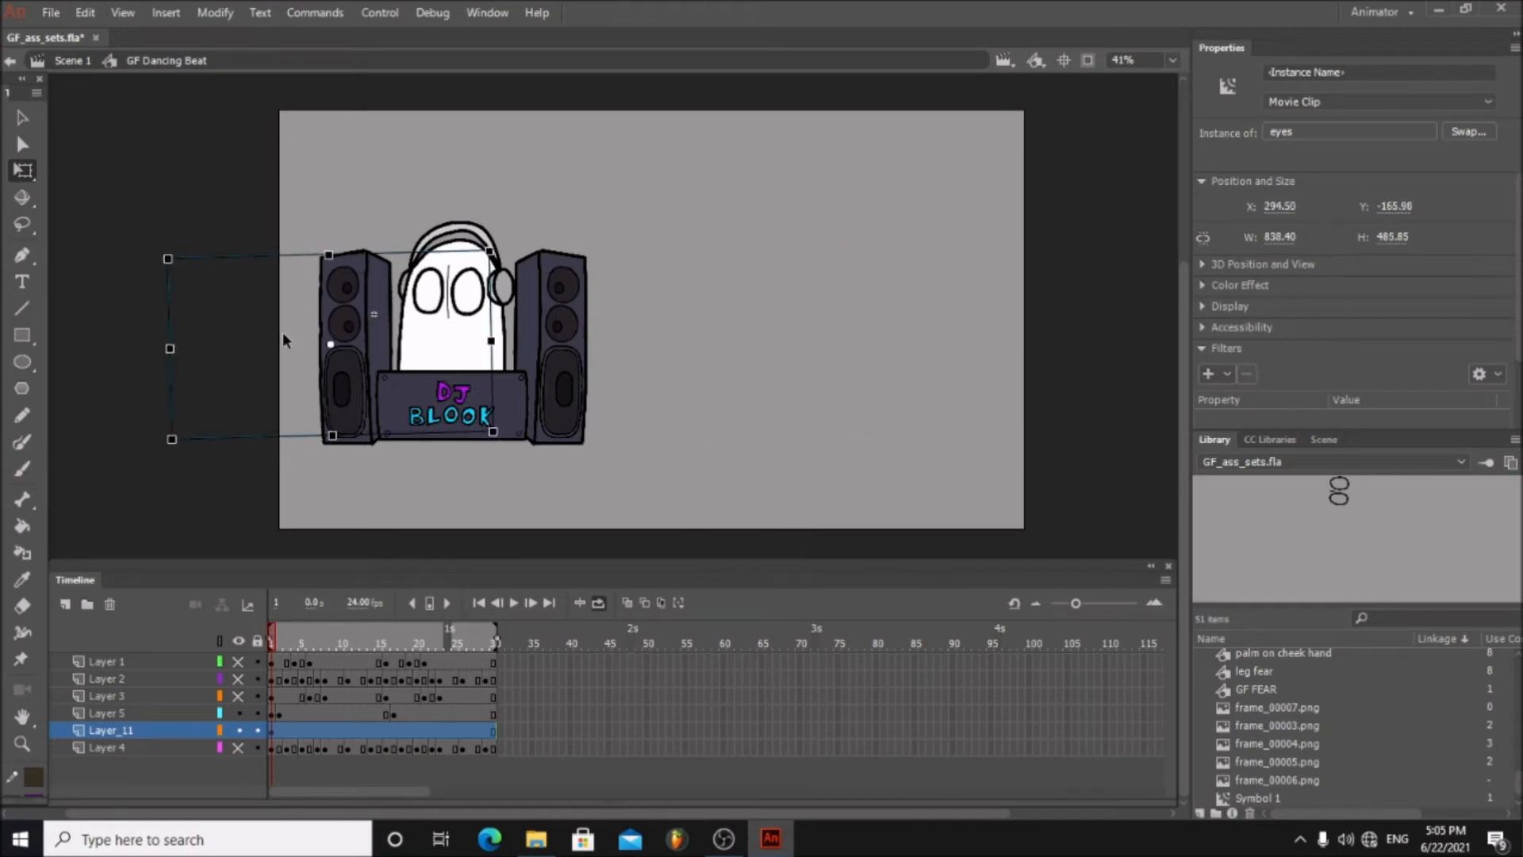
{"action": "left_click", "coordinate": [274, 480]}
{"action": "left_click", "coordinate": [516, 603]}
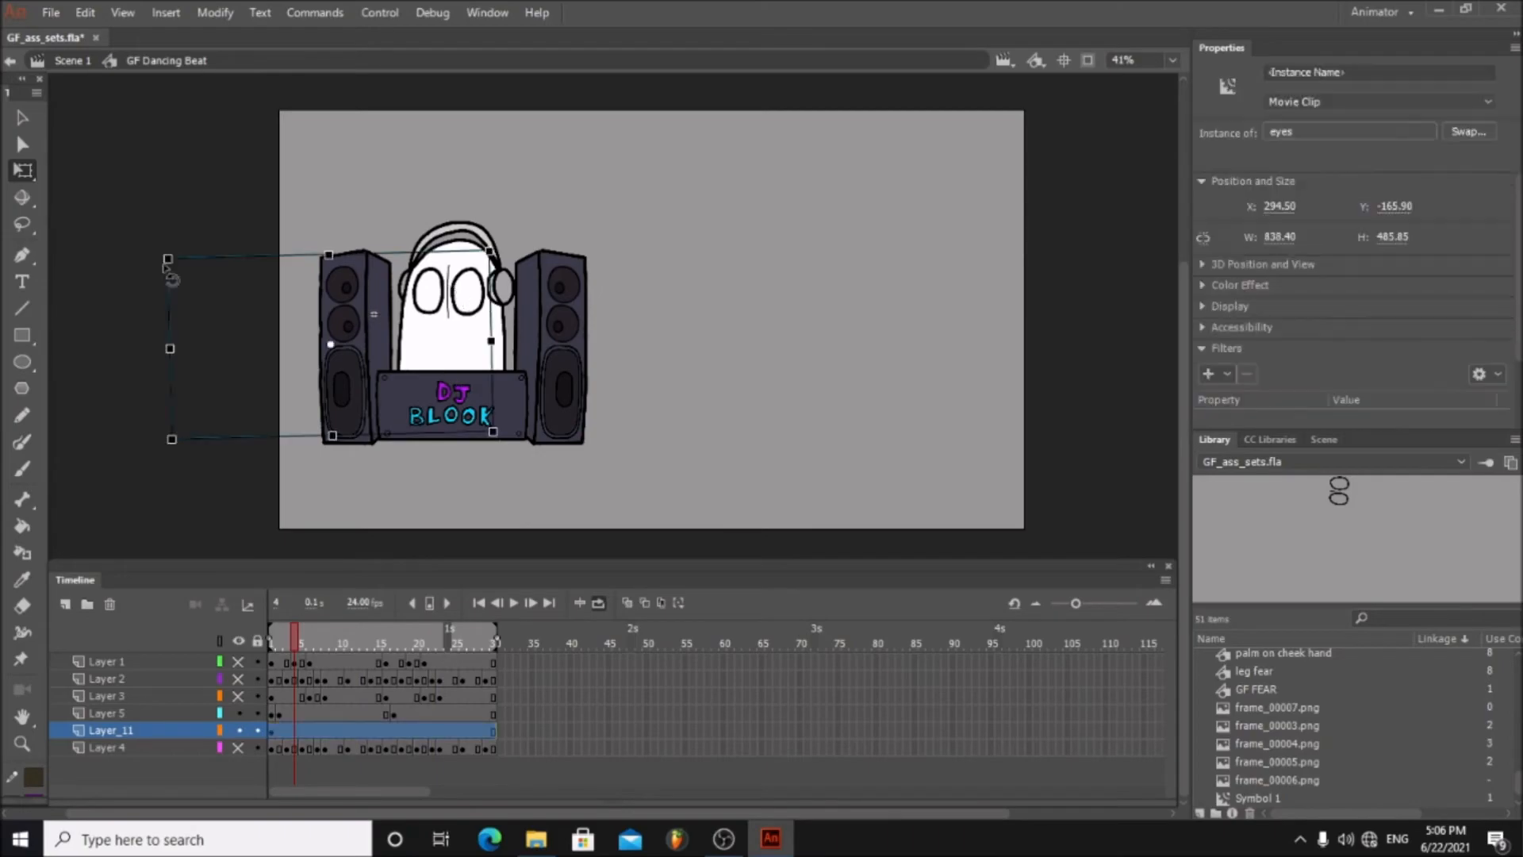
{"action": "left_click", "coordinate": [771, 840]}
{"action": "left_click", "coordinate": [771, 839]}
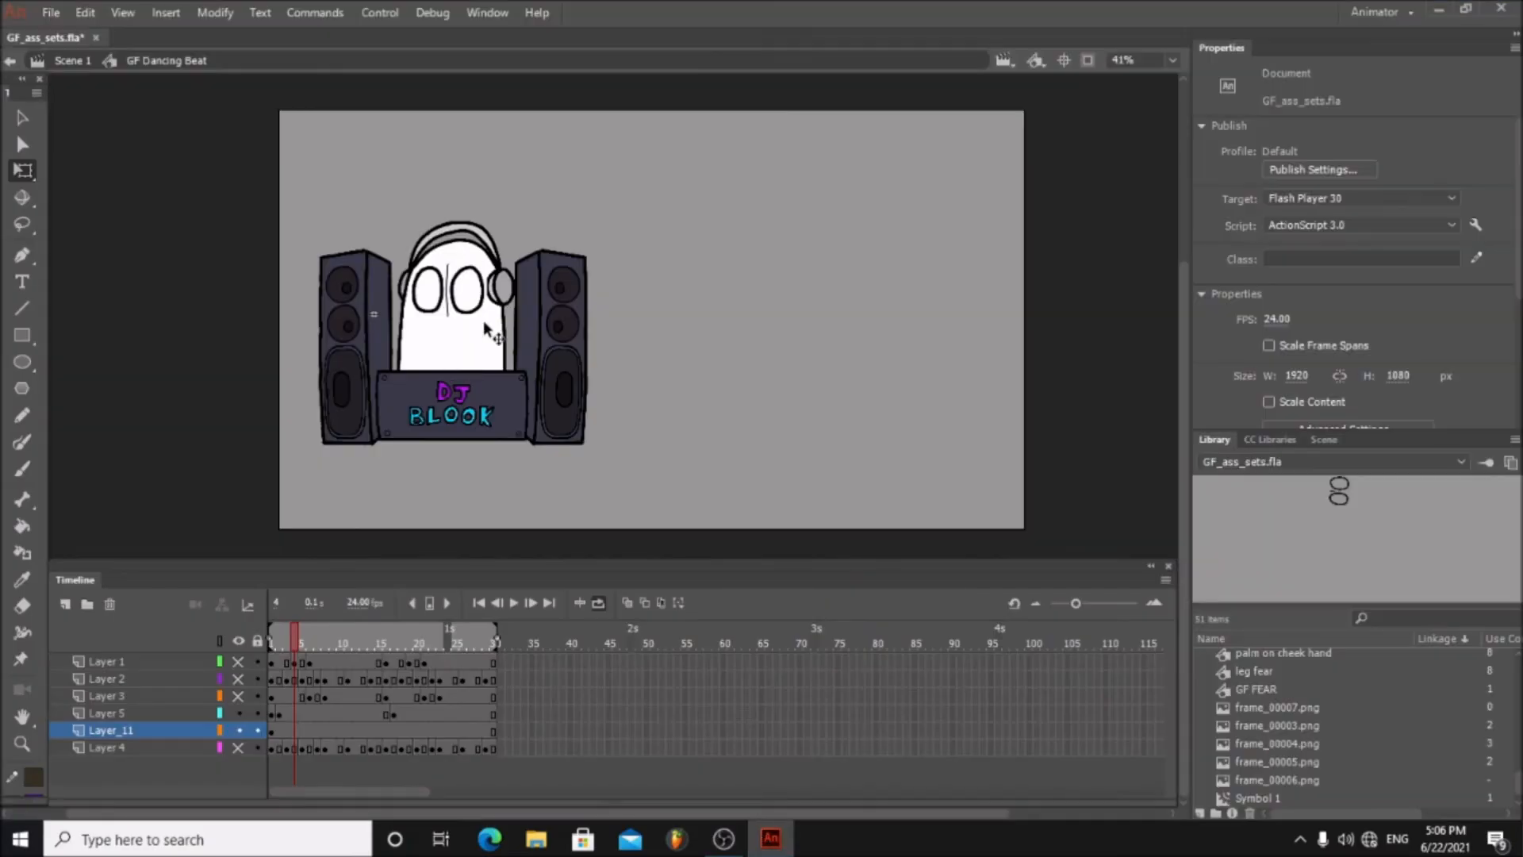
- Insert keyframes at frames 2, 4 and 5 of Layer_11 for the ghost's bounce
{"action": "left_click", "coordinate": [283, 730]}
{"action": "left_click_drag", "start_coordinate": [370, 627], "coordinate": [294, 626]}
{"action": "key", "text": "F6"}
{"action": "left_click", "coordinate": [288, 733]}
{"action": "left_click", "coordinate": [296, 732]}
{"action": "key", "text": "F6"}
{"action": "left_click", "coordinate": [303, 731]}
{"action": "key", "text": "F6"}
{"action": "left_click", "coordinate": [310, 731]}
{"action": "left_click", "coordinate": [284, 731]}
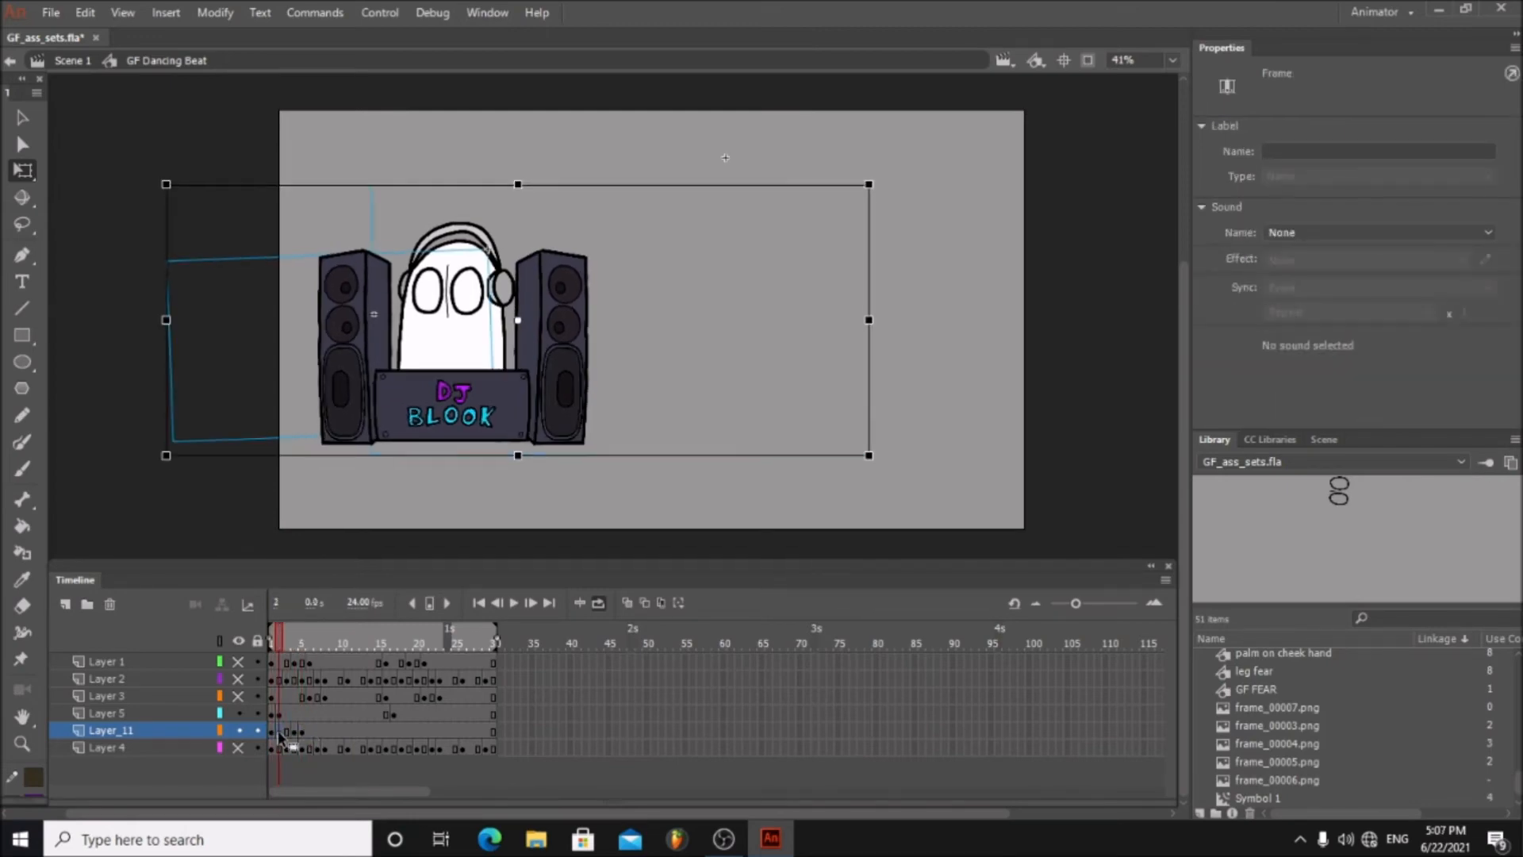
- Repeat the ghost's bounce keyframes at frames 17, 19 and 20 of Layer_11 and play the loop
{"action": "left_click", "coordinate": [271, 634]}
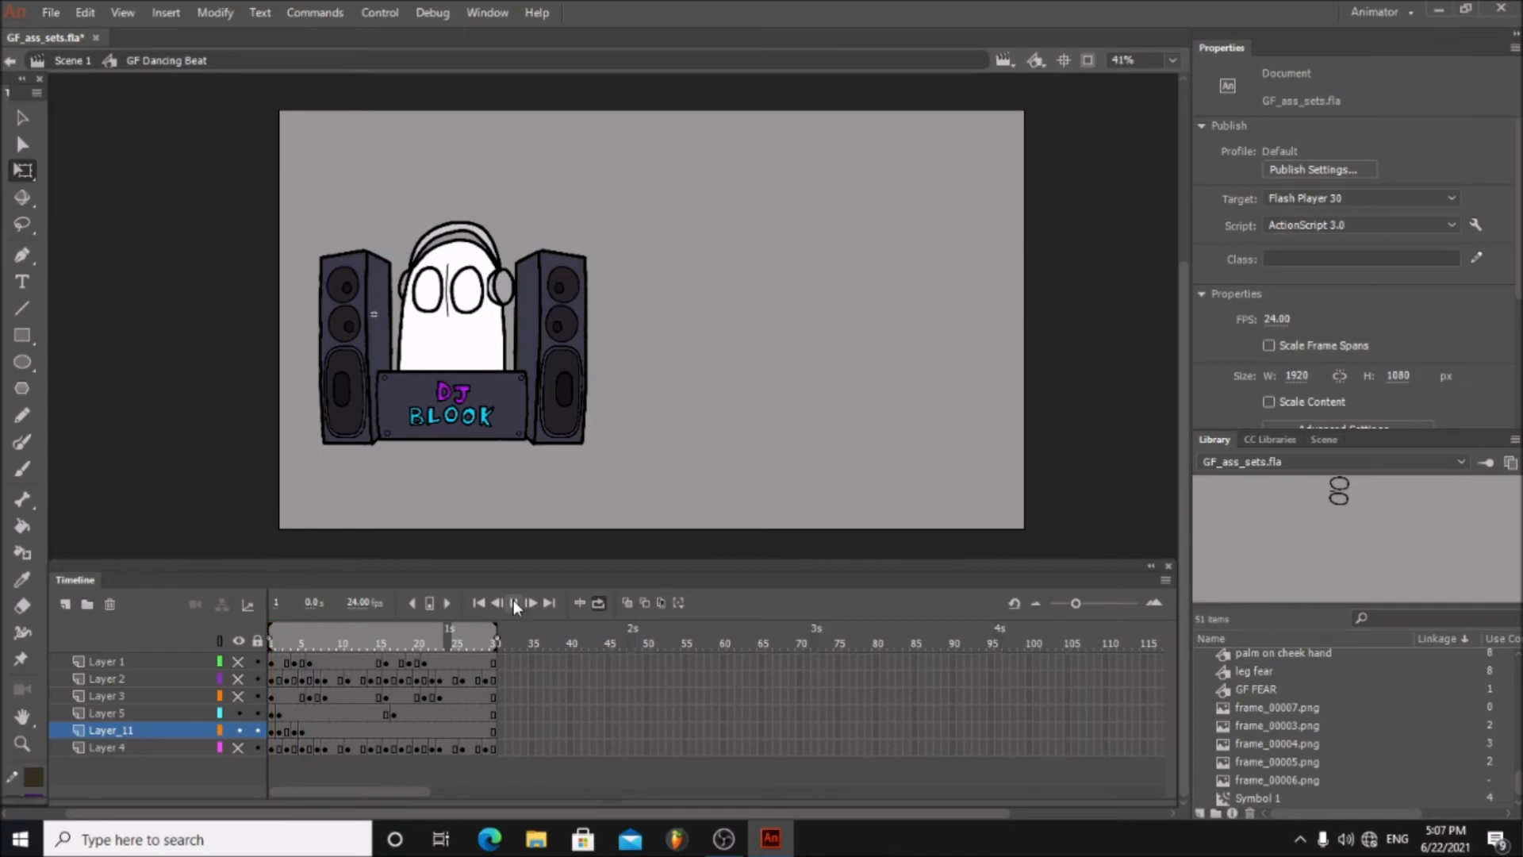
{"action": "left_click", "coordinate": [409, 639]}
{"action": "left_click", "coordinate": [394, 731]}
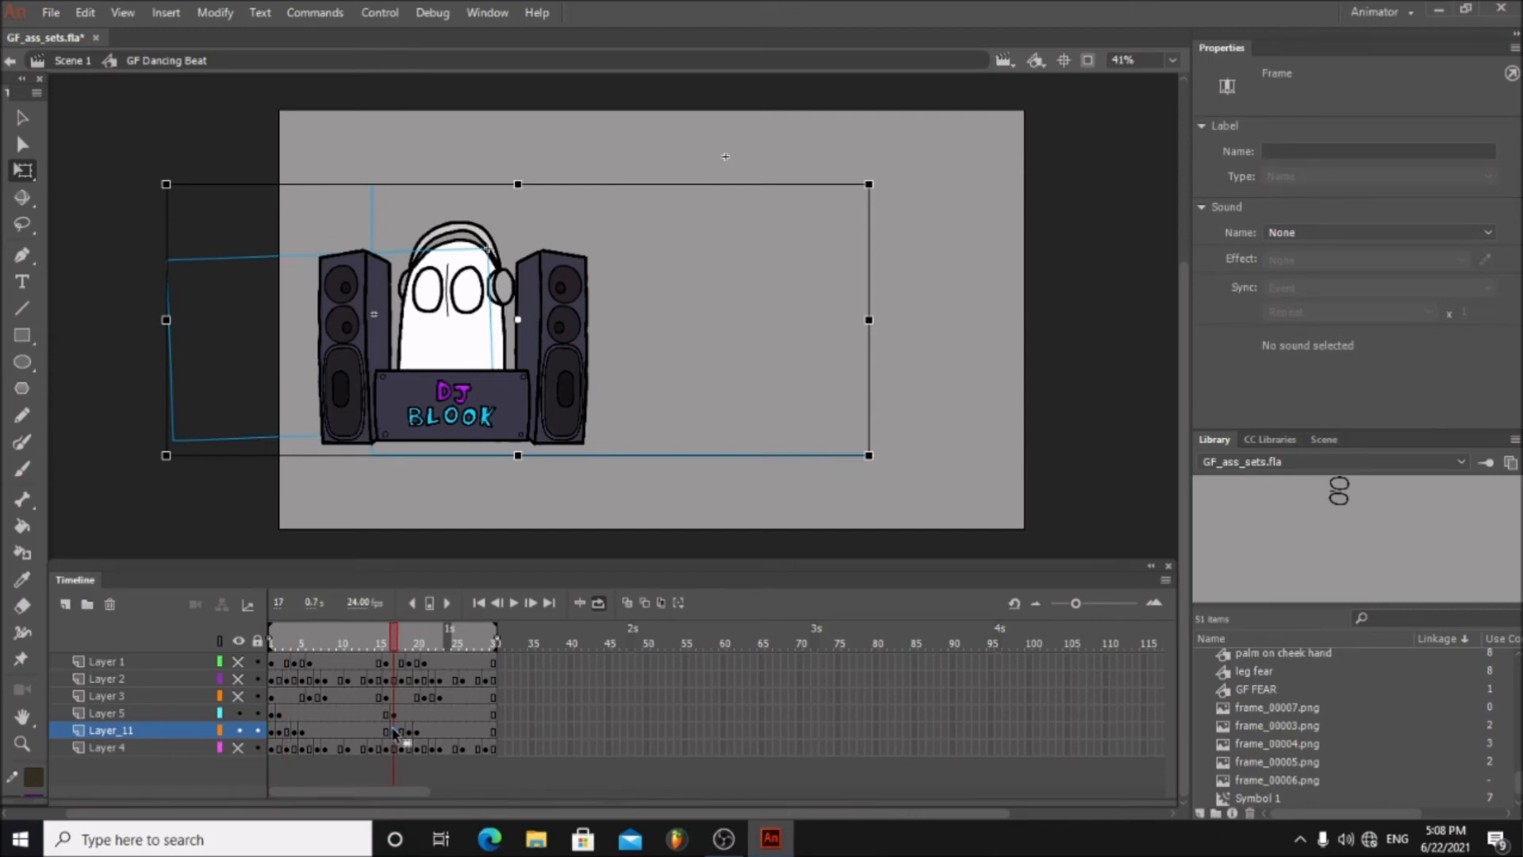
{"action": "left_click", "coordinate": [296, 731]}
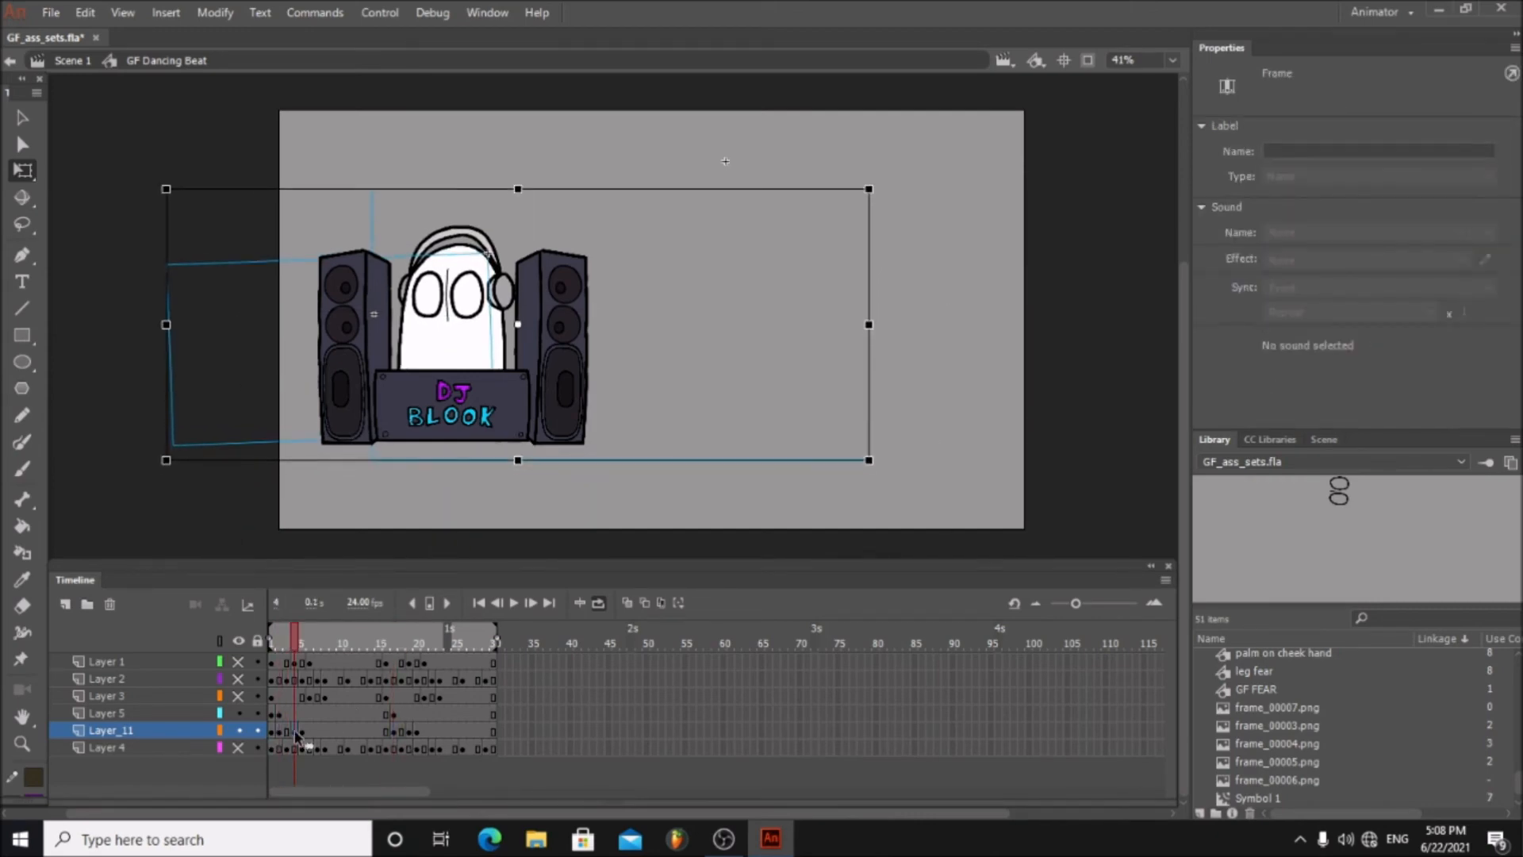
{"action": "left_click", "coordinate": [511, 604]}
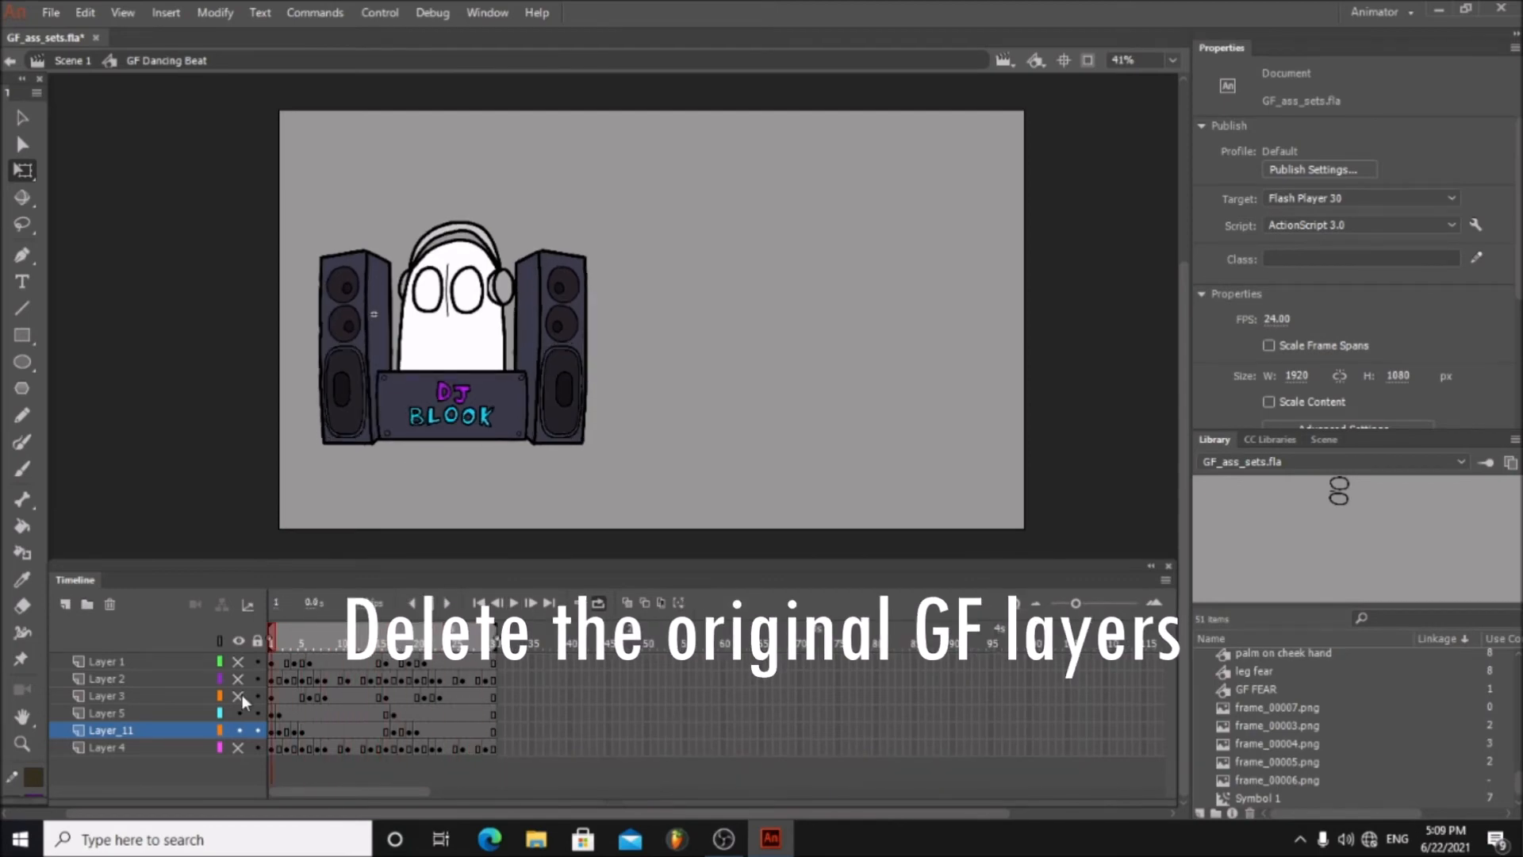
- Delete the original girlfriend layers Layer 1, Layer 2, Layer 3 and Layer 4 and play the remaining ghost animation
{"action": "left_click", "coordinate": [163, 663]}
{"action": "left_click", "coordinate": [109, 604]}
{"action": "left_click", "coordinate": [109, 604]}
{"action": "left_click", "coordinate": [109, 604]}
{"action": "left_click", "coordinate": [146, 696]}
{"action": "left_click", "coordinate": [111, 605]}
{"action": "left_click", "coordinate": [514, 604]}
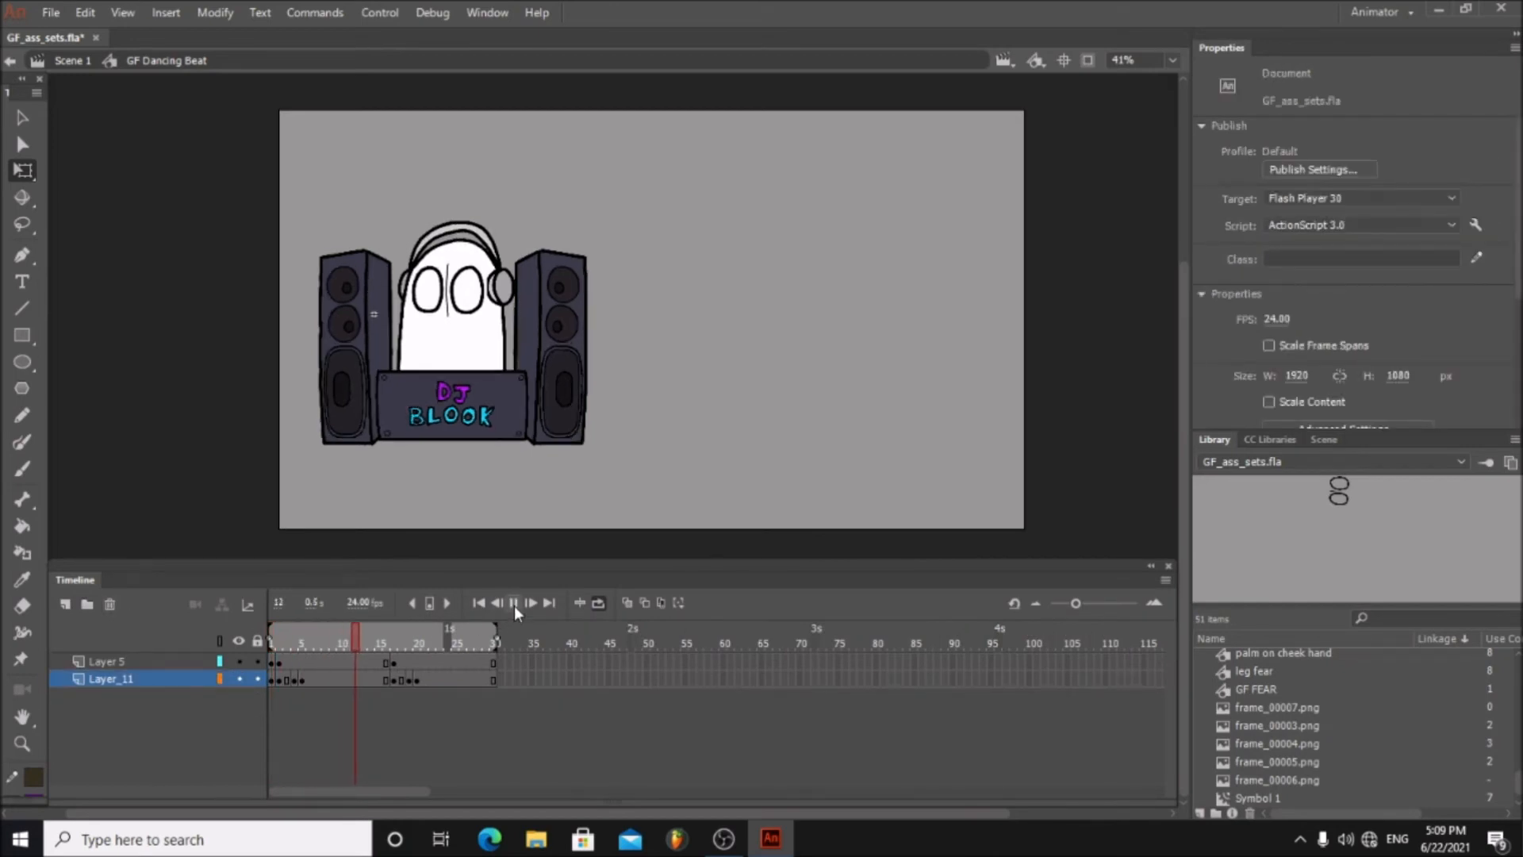
{"action": "left_click", "coordinate": [514, 604]}
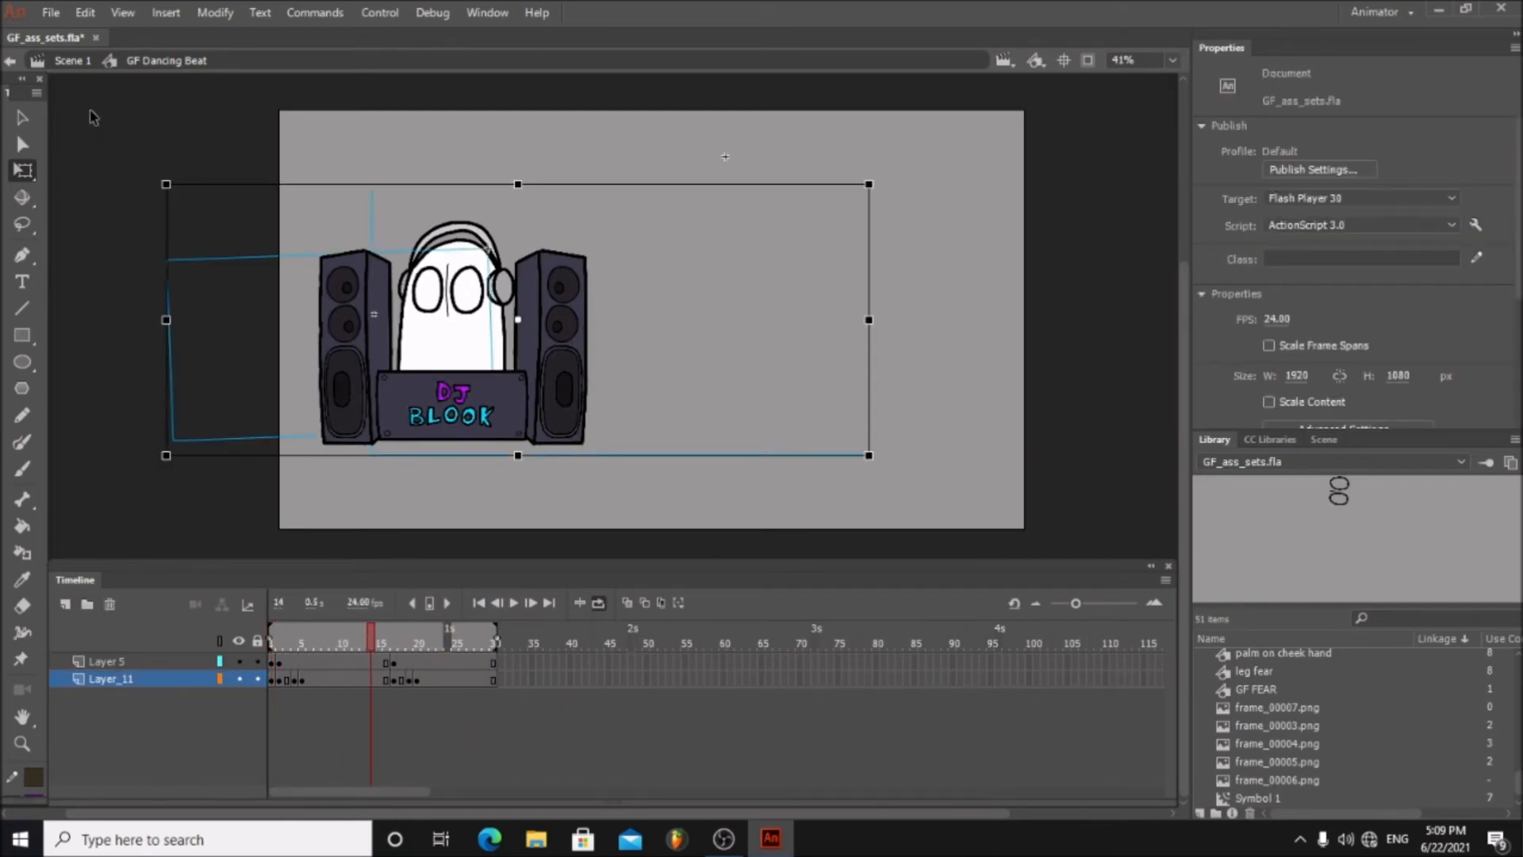
- Return to Scene 1 and step through Layer 3's keyframes to examine the other girlfriend animations
{"action": "left_click", "coordinate": [74, 60]}
{"action": "left_click", "coordinate": [288, 661]}
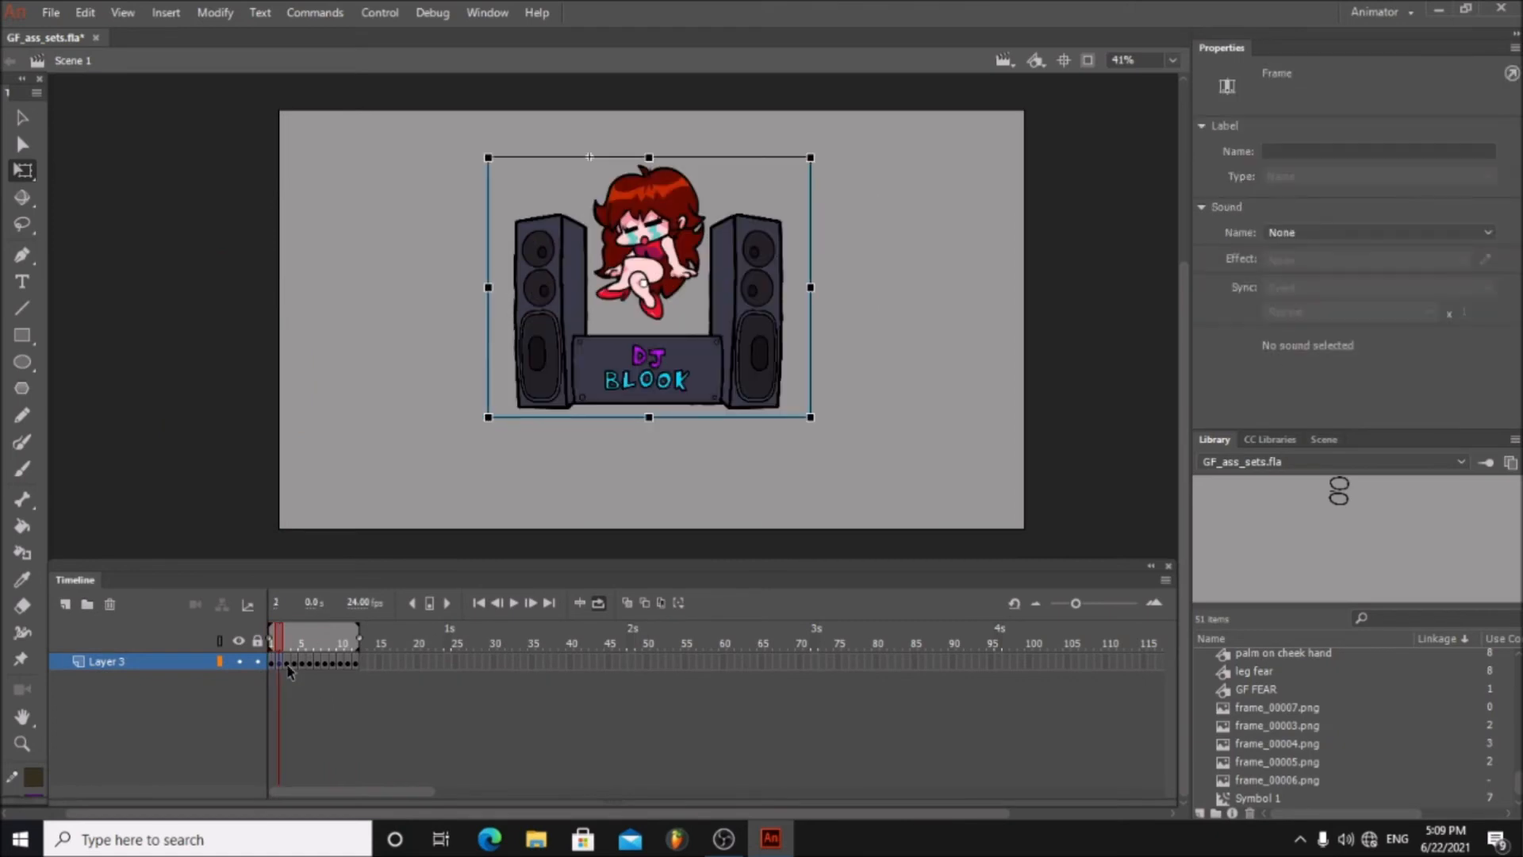
{"action": "left_click", "coordinate": [296, 663]}
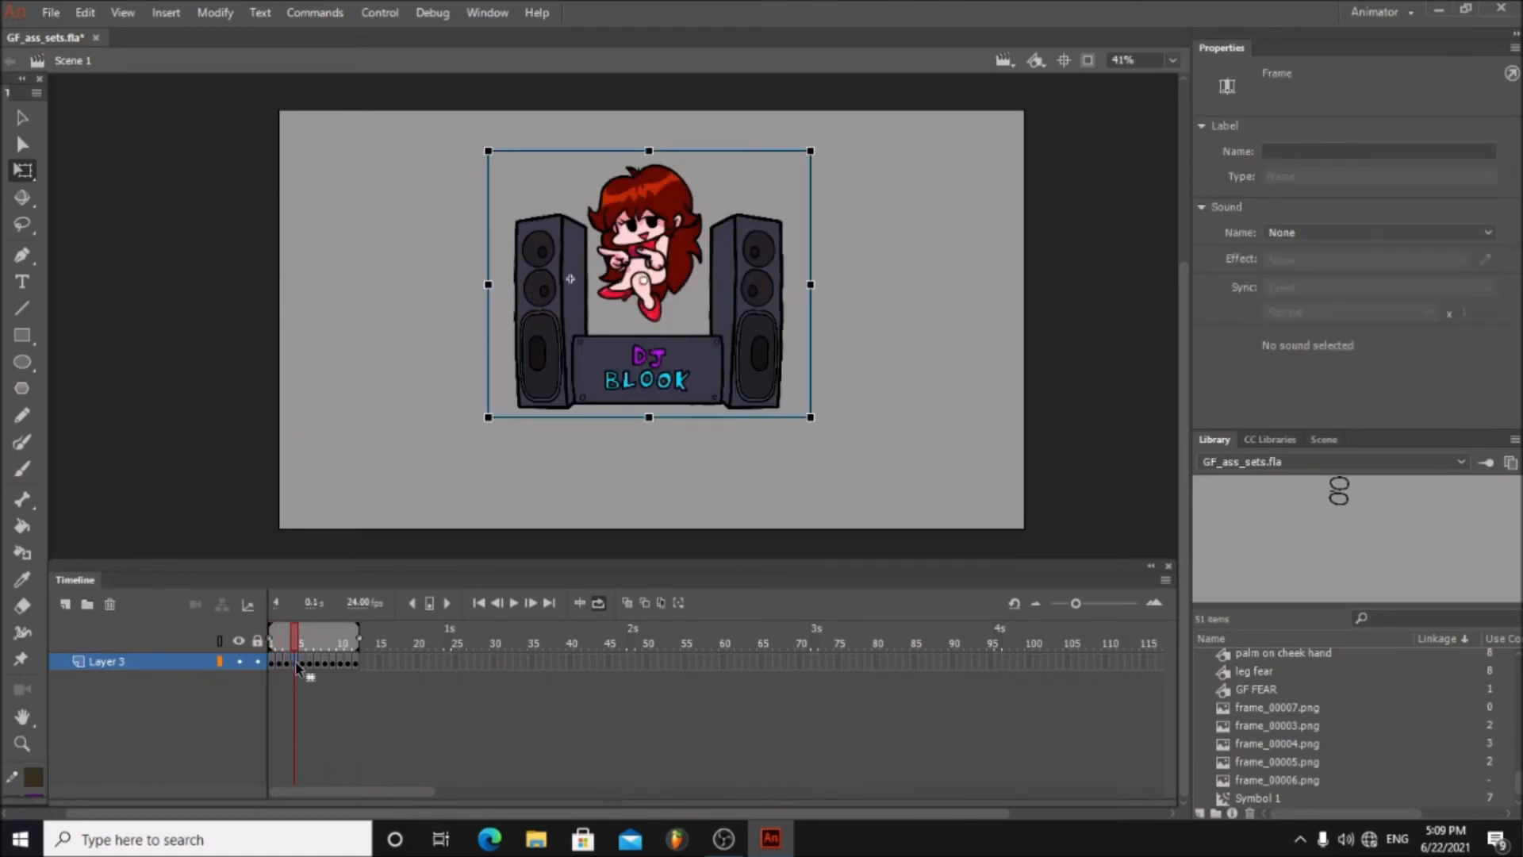
{"action": "left_click", "coordinate": [303, 663]}
{"action": "left_click", "coordinate": [311, 663]}
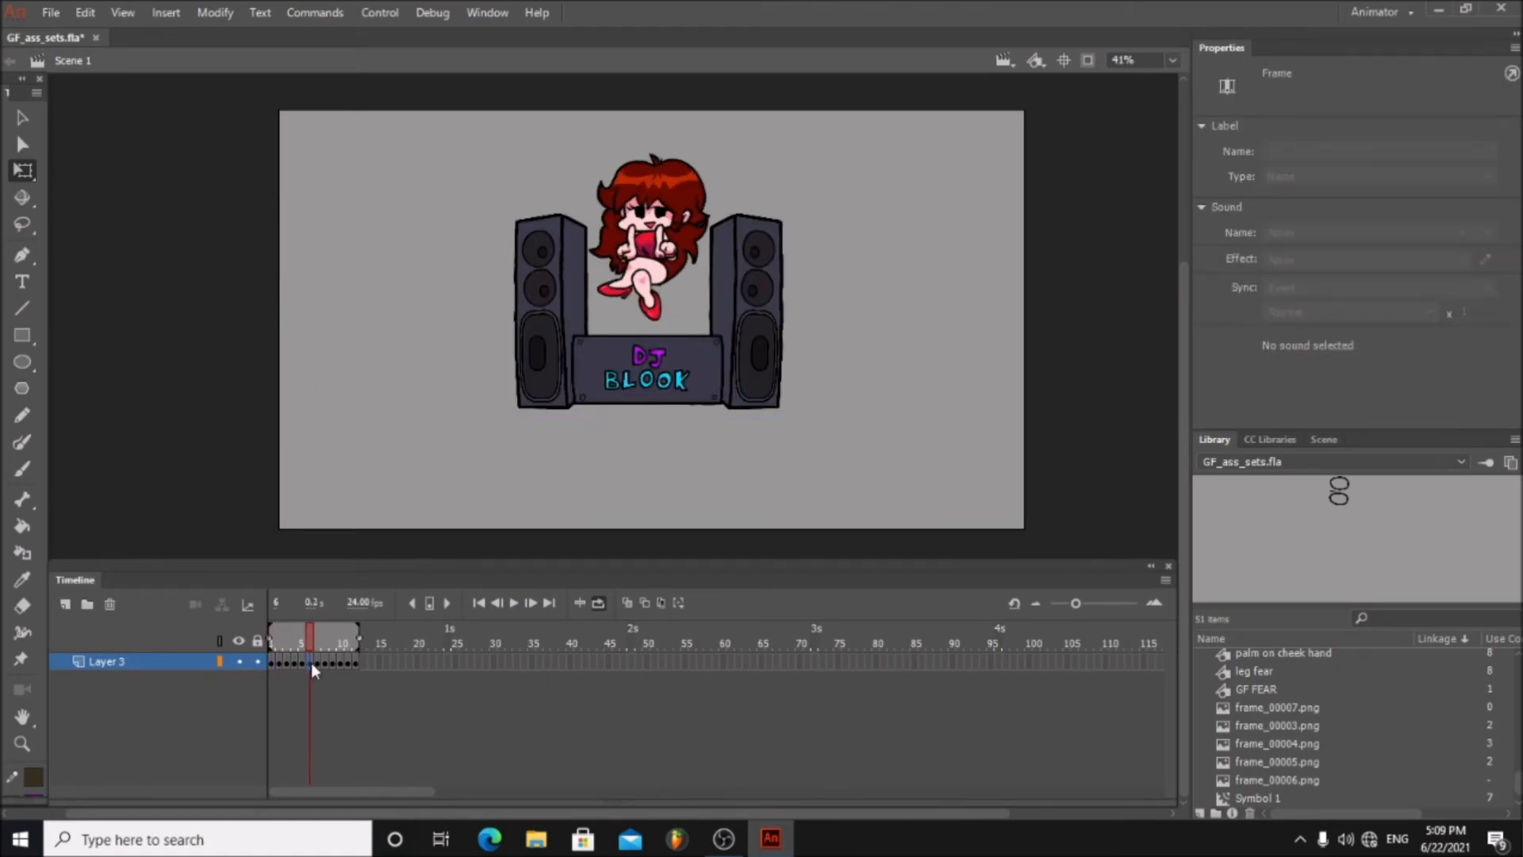
{"action": "left_click", "coordinate": [320, 664]}
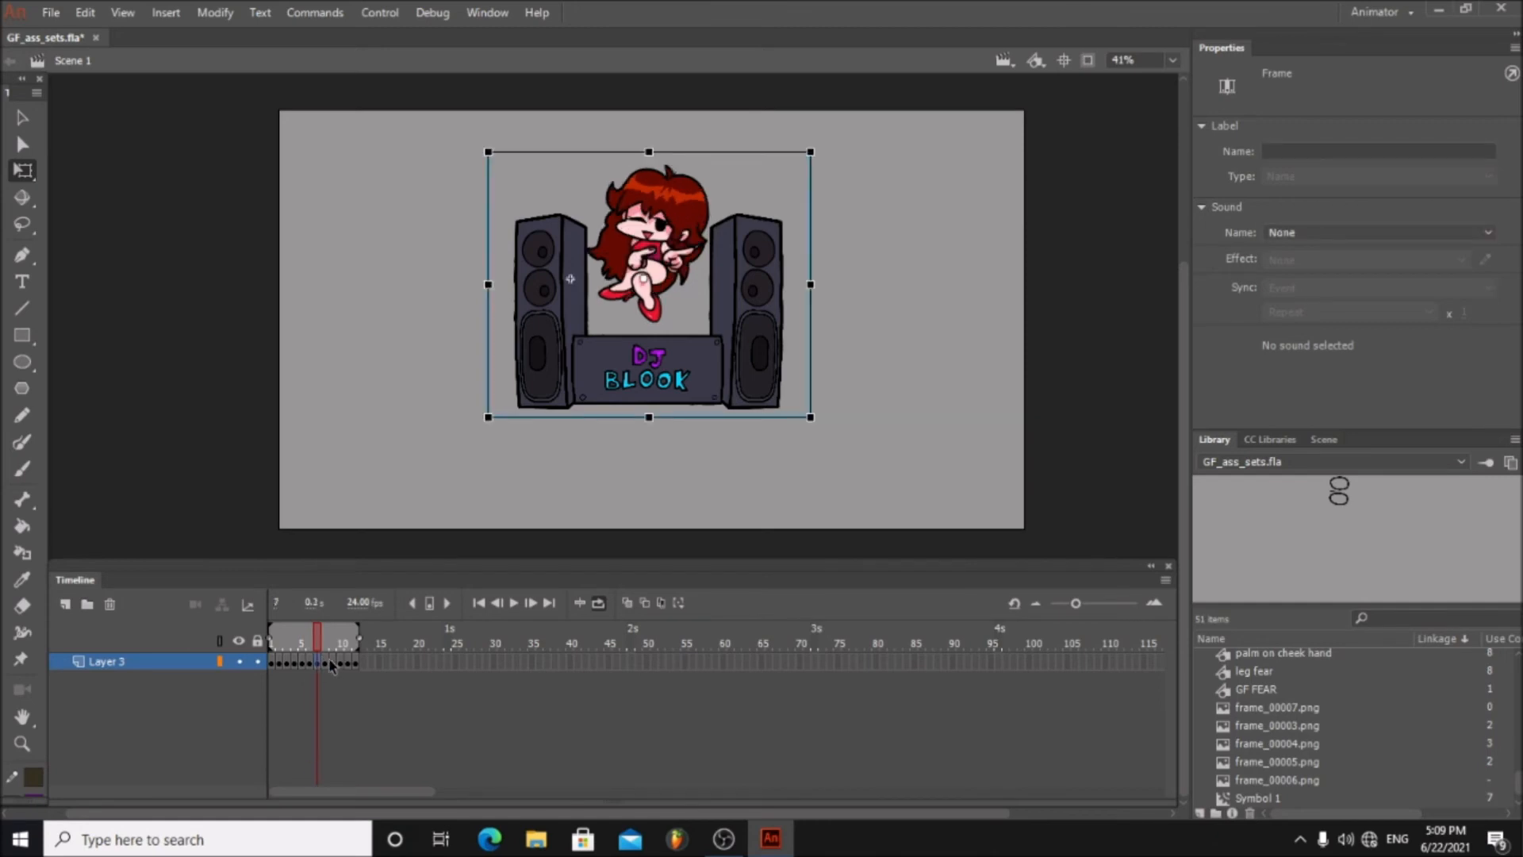
{"action": "left_click", "coordinate": [328, 663]}
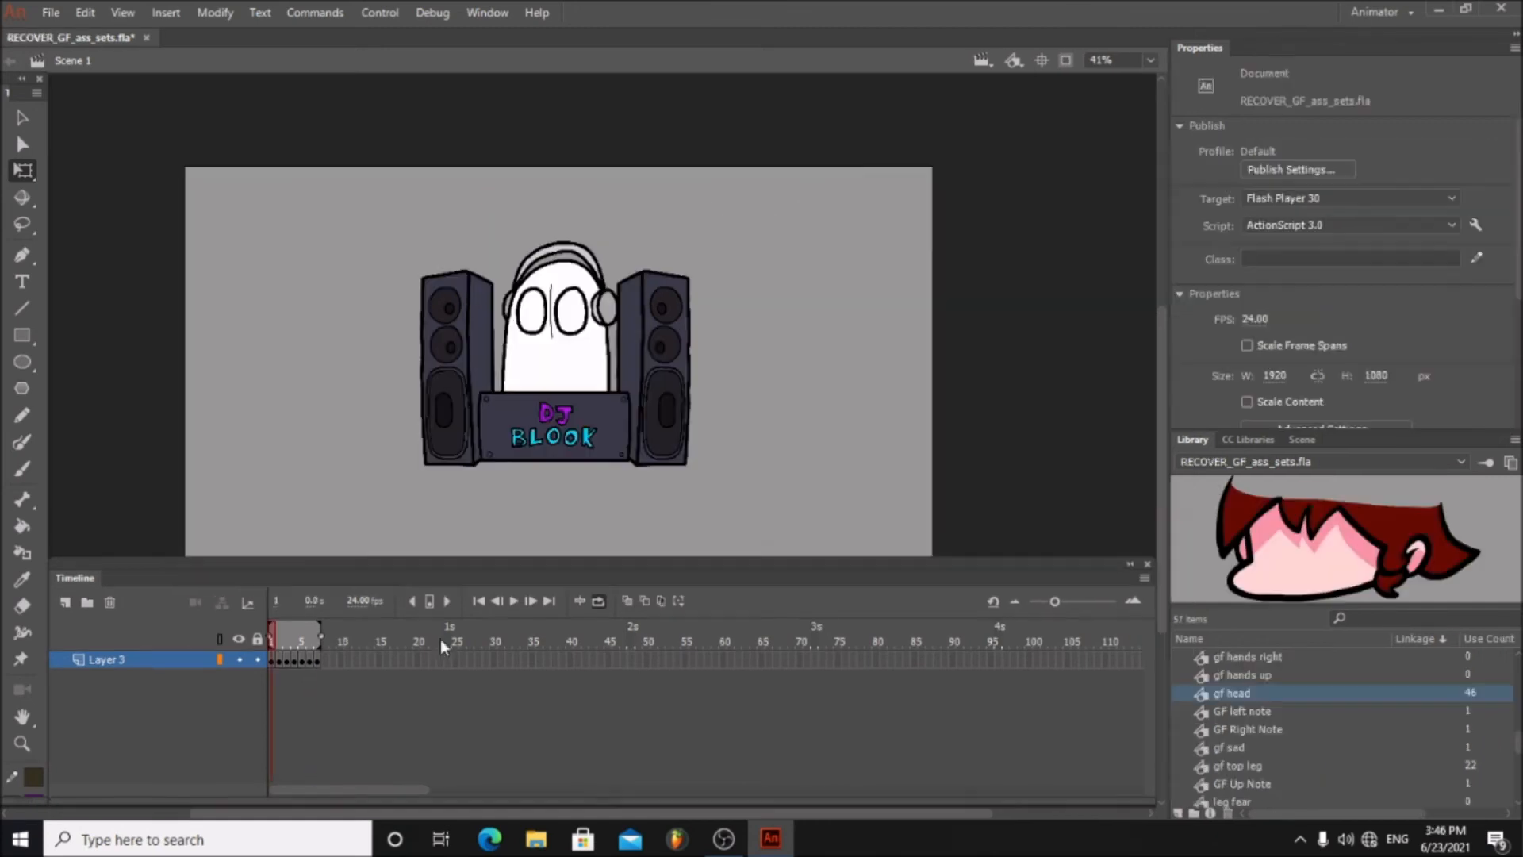
- Step through Layer 3's frames in RECOVER_GF_ass_sets.fla to review the ghost's poses on the DJ BLOOK speakers
{"action": "left_click", "coordinate": [281, 636]}
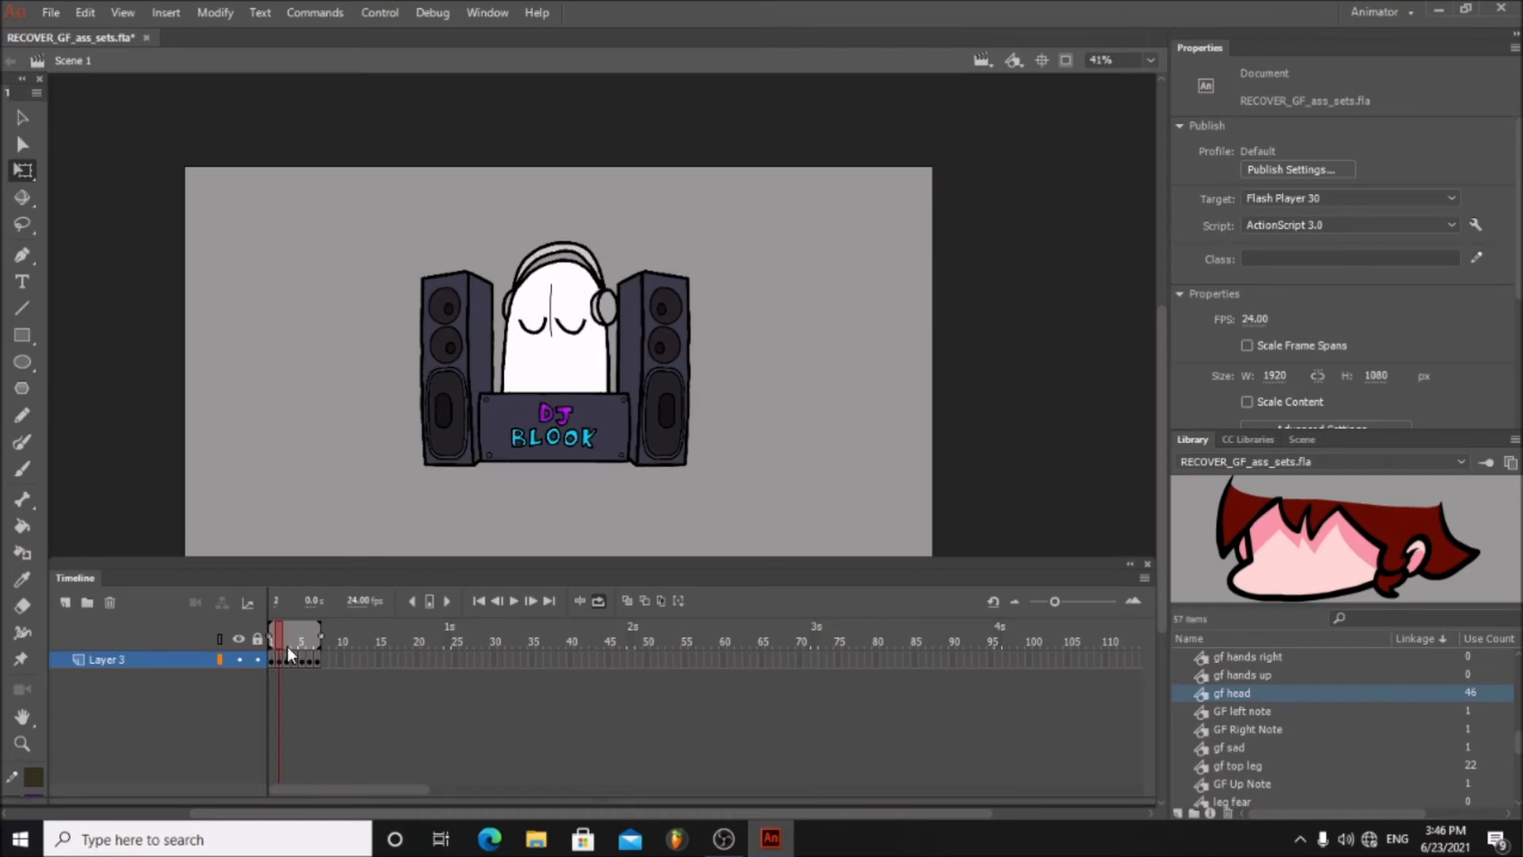
{"action": "left_click", "coordinate": [286, 641]}
{"action": "left_click", "coordinate": [292, 640]}
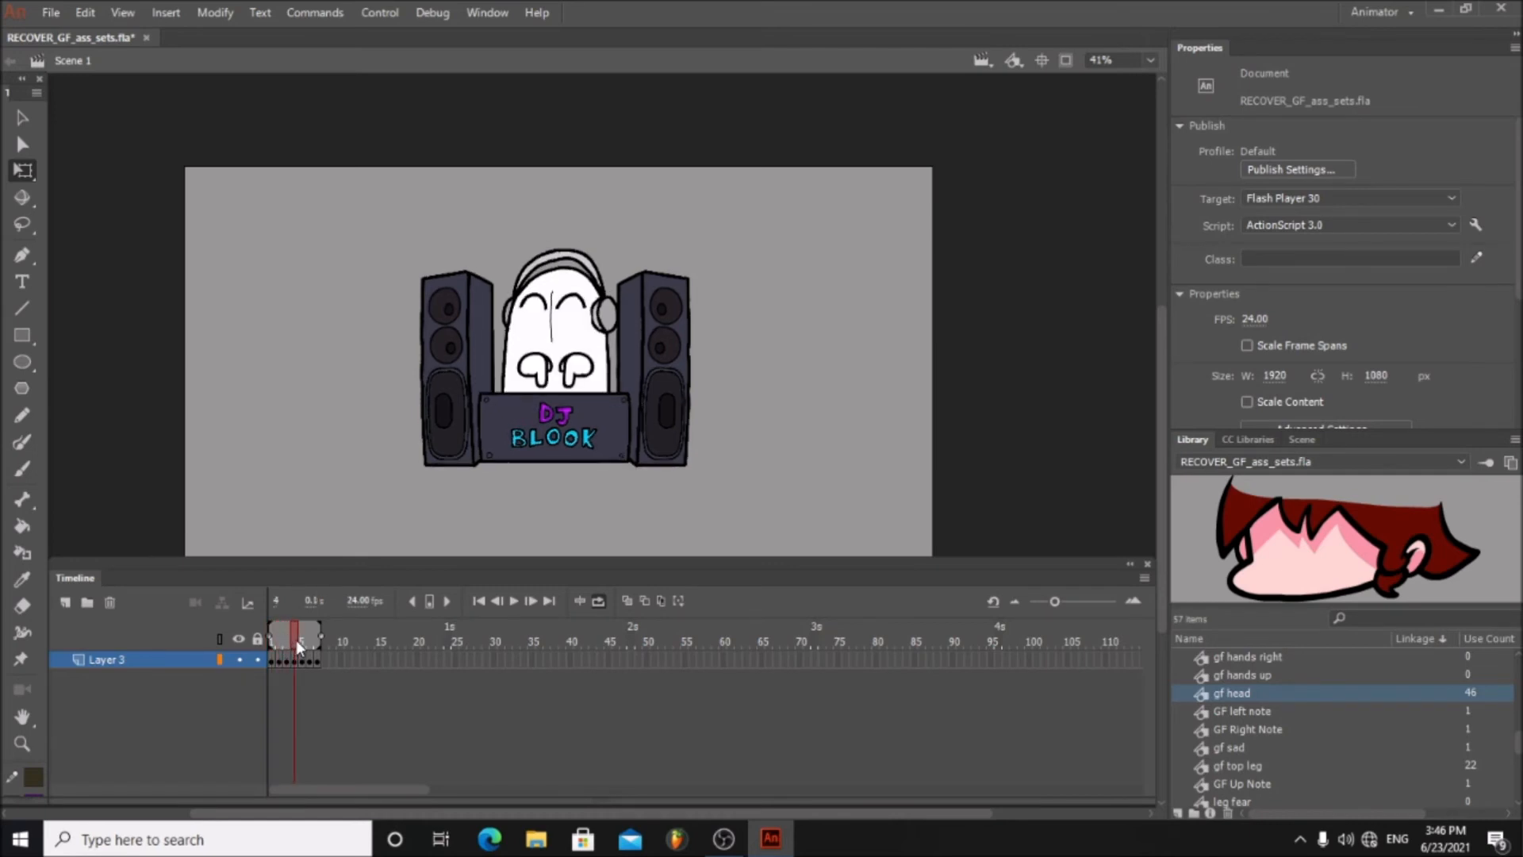
{"action": "left_click", "coordinate": [302, 636]}
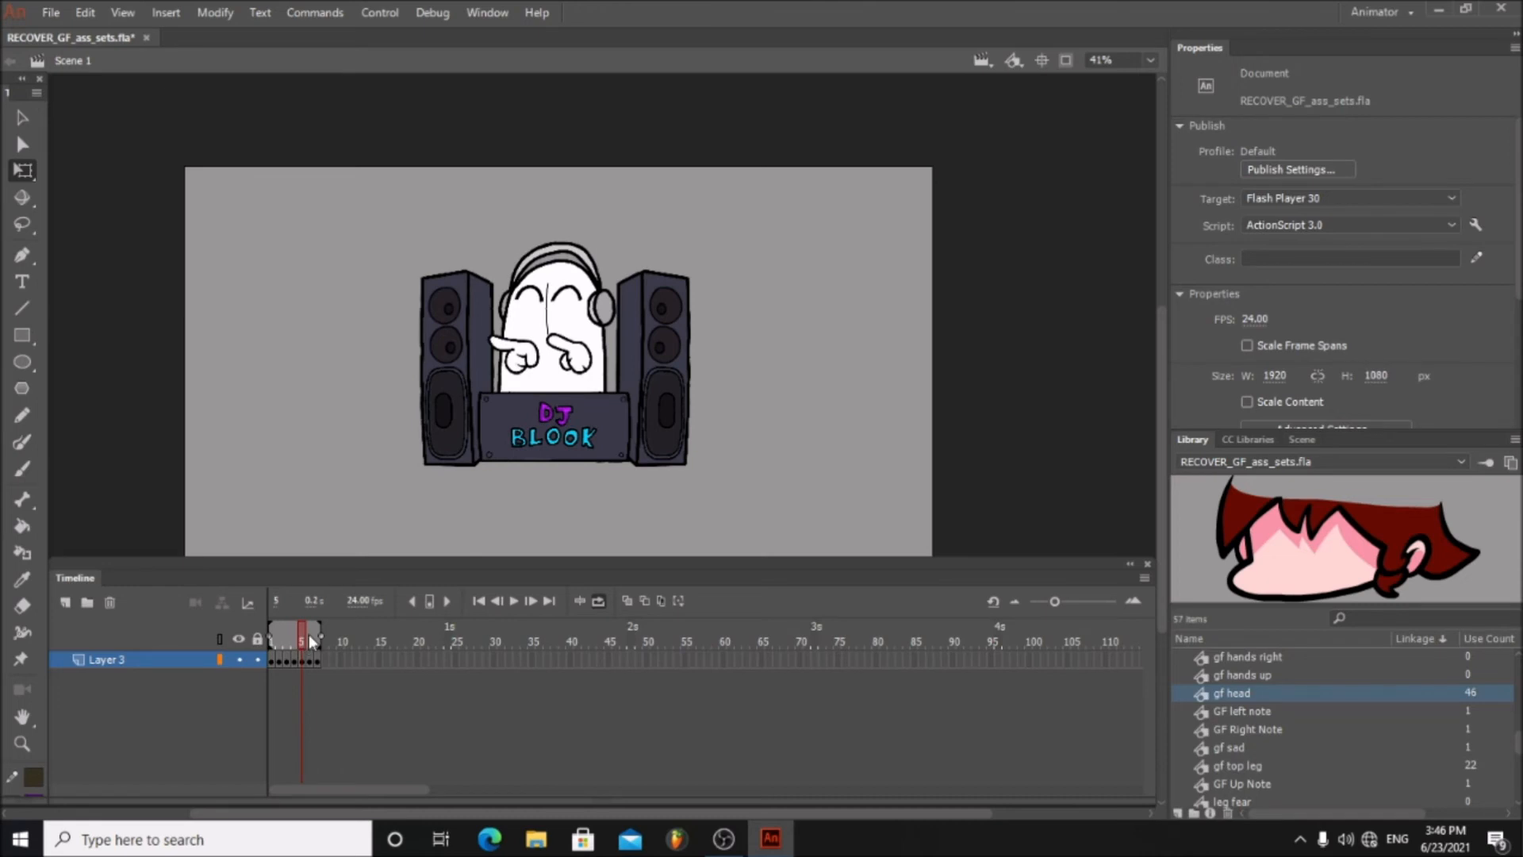
{"action": "left_click", "coordinate": [310, 635]}
{"action": "left_click_drag", "start_coordinate": [311, 636], "coordinate": [275, 627]}
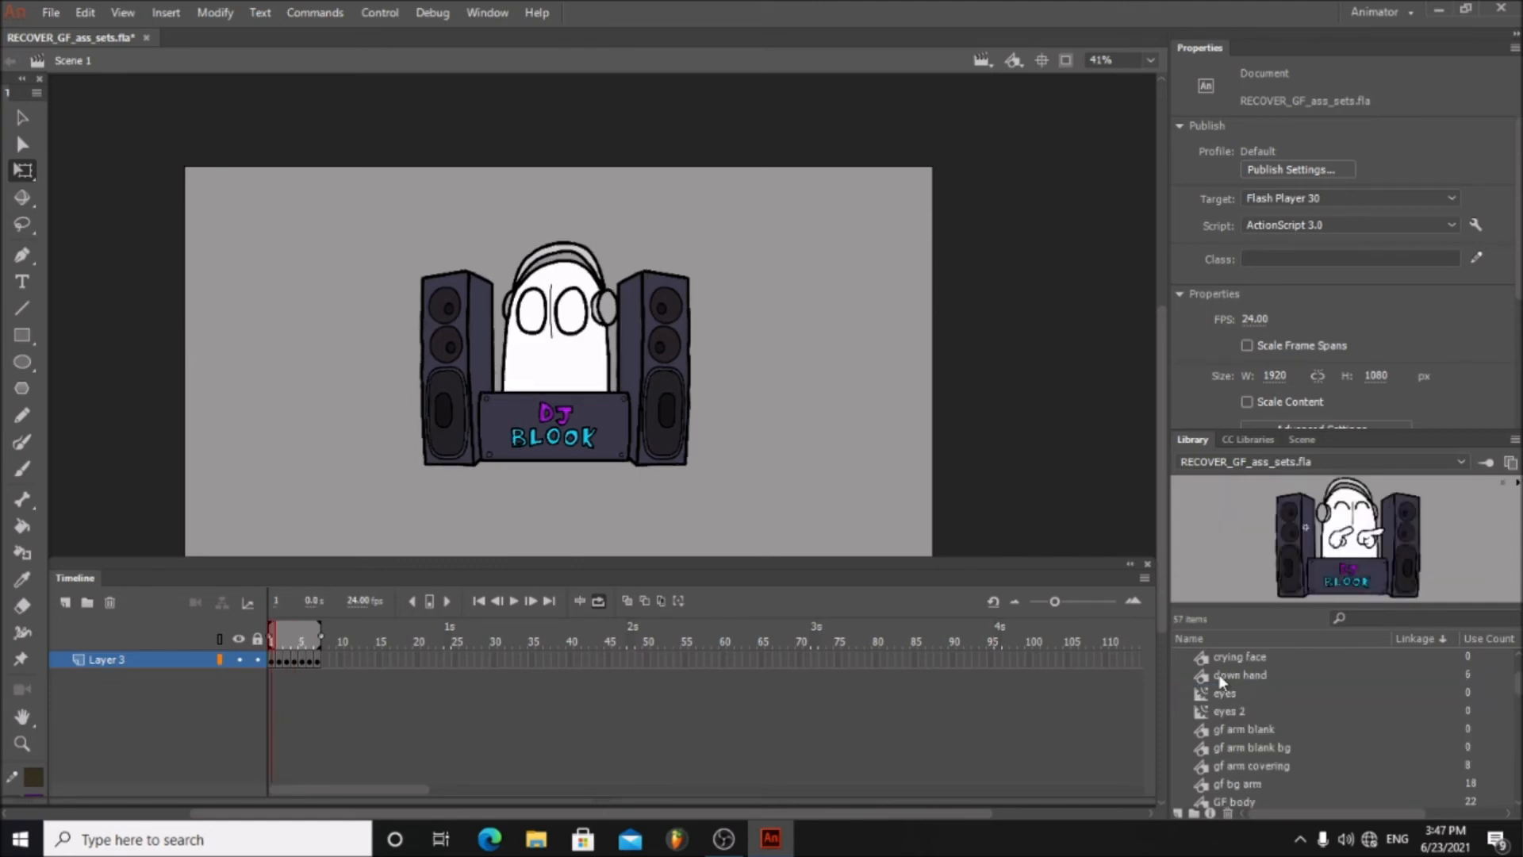
- Preview the library symbols from down hand to GF Dancing Beat to find the complete ghost animations
{"action": "left_click", "coordinate": [1225, 675]}
{"action": "left_click", "coordinate": [1233, 729]}
{"action": "left_click", "coordinate": [1236, 748]}
{"action": "left_click", "coordinate": [1235, 766]}
{"action": "scroll", "coordinate": [1235, 764], "scroll_direction": "down", "scroll_amount": 2}
{"action": "left_click", "coordinate": [1231, 693]}
{"action": "left_click", "coordinate": [1229, 713]}
{"action": "left_click", "coordinate": [1225, 729]}
{"action": "left_click", "coordinate": [1221, 747]}
{"action": "left_click", "coordinate": [1225, 729]}
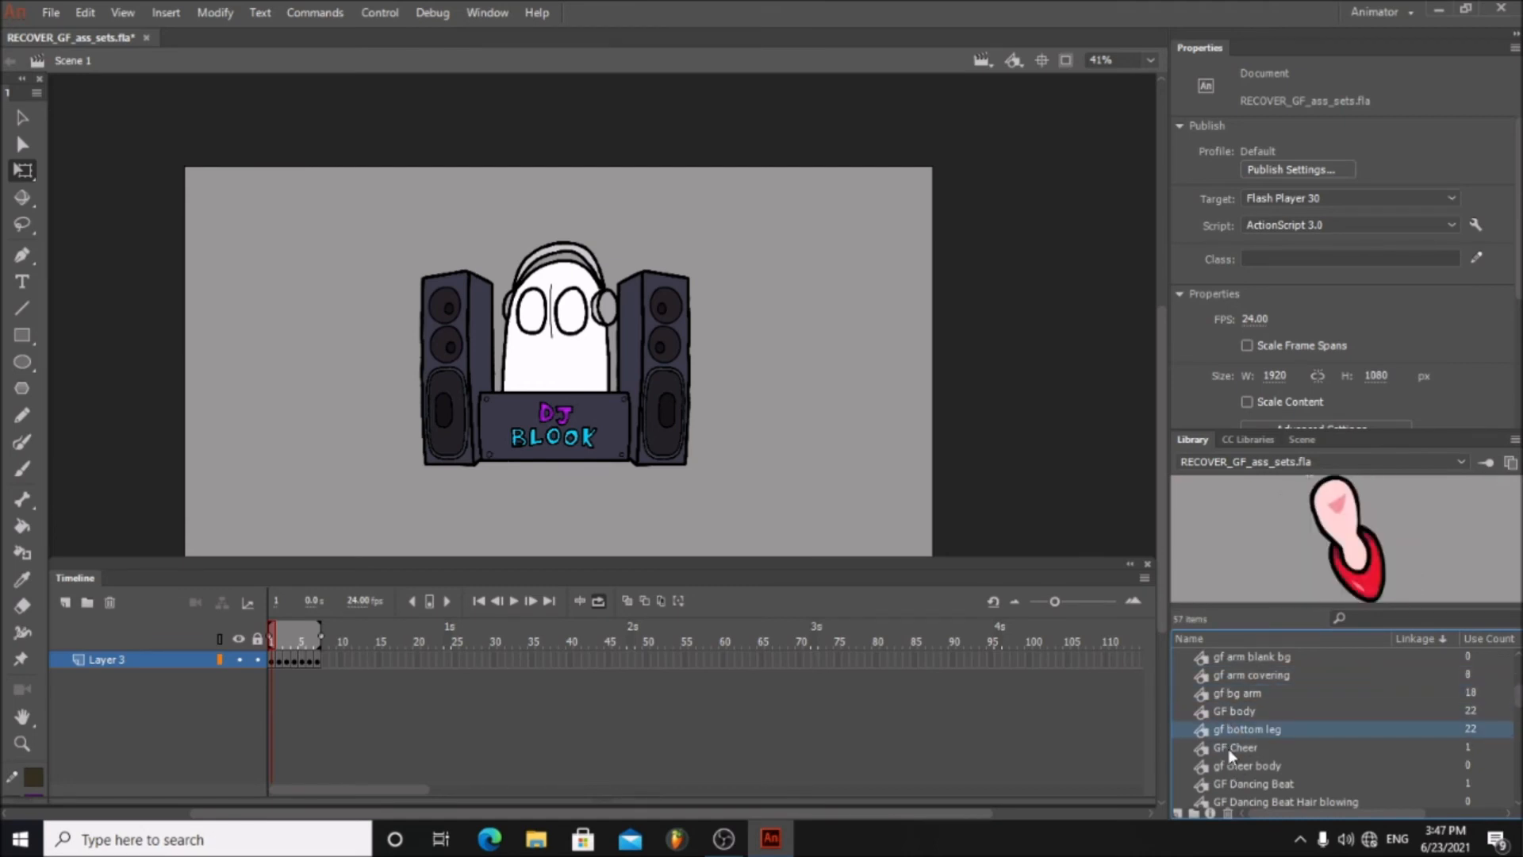
{"action": "left_click", "coordinate": [1228, 749]}
{"action": "scroll", "coordinate": [1228, 749], "scroll_direction": "down", "scroll_amount": 1}
{"action": "left_click", "coordinate": [1237, 693]}
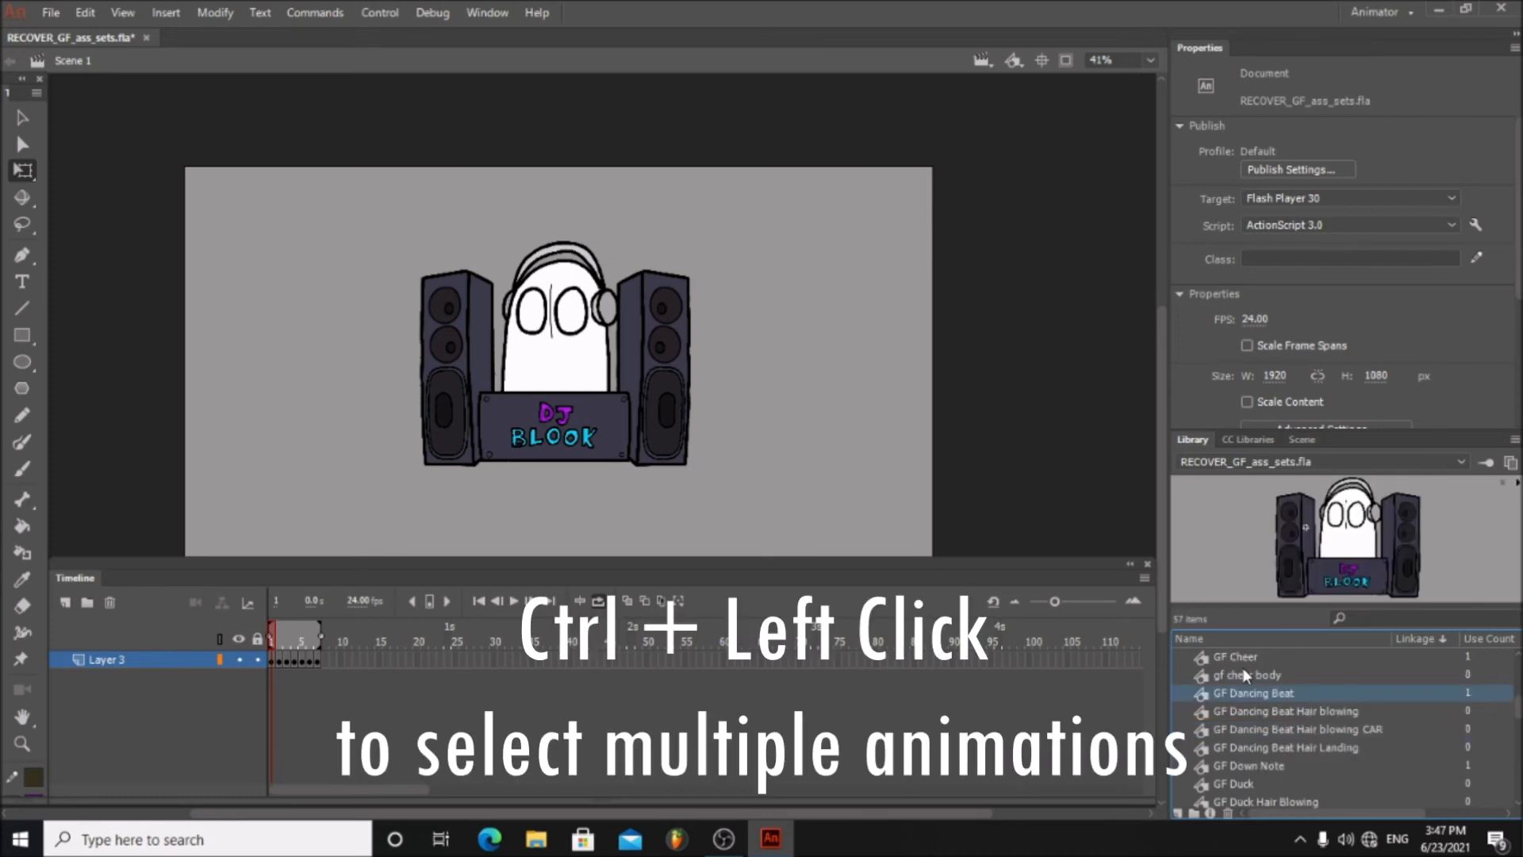
- Select GF Cheer, GF Dancing Beat, GF FEAR and the four GF note symbols in the library and open Generate Sprite Sheet for them
{"action": "left_click", "coordinate": [1228, 658]}
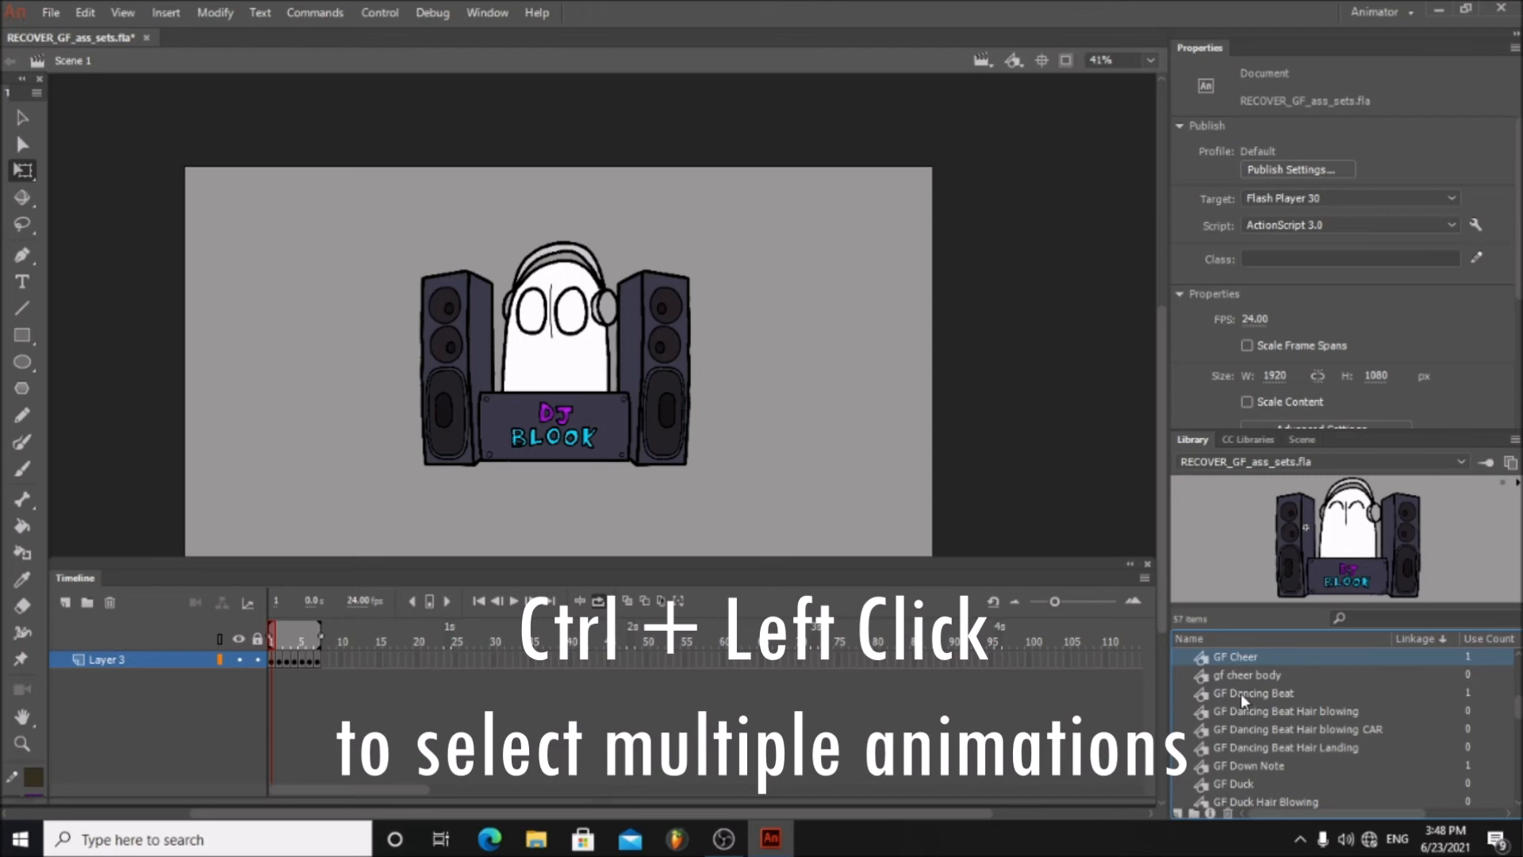
{"action": "left_click", "coordinate": [1240, 693], "text": "ctrl"}
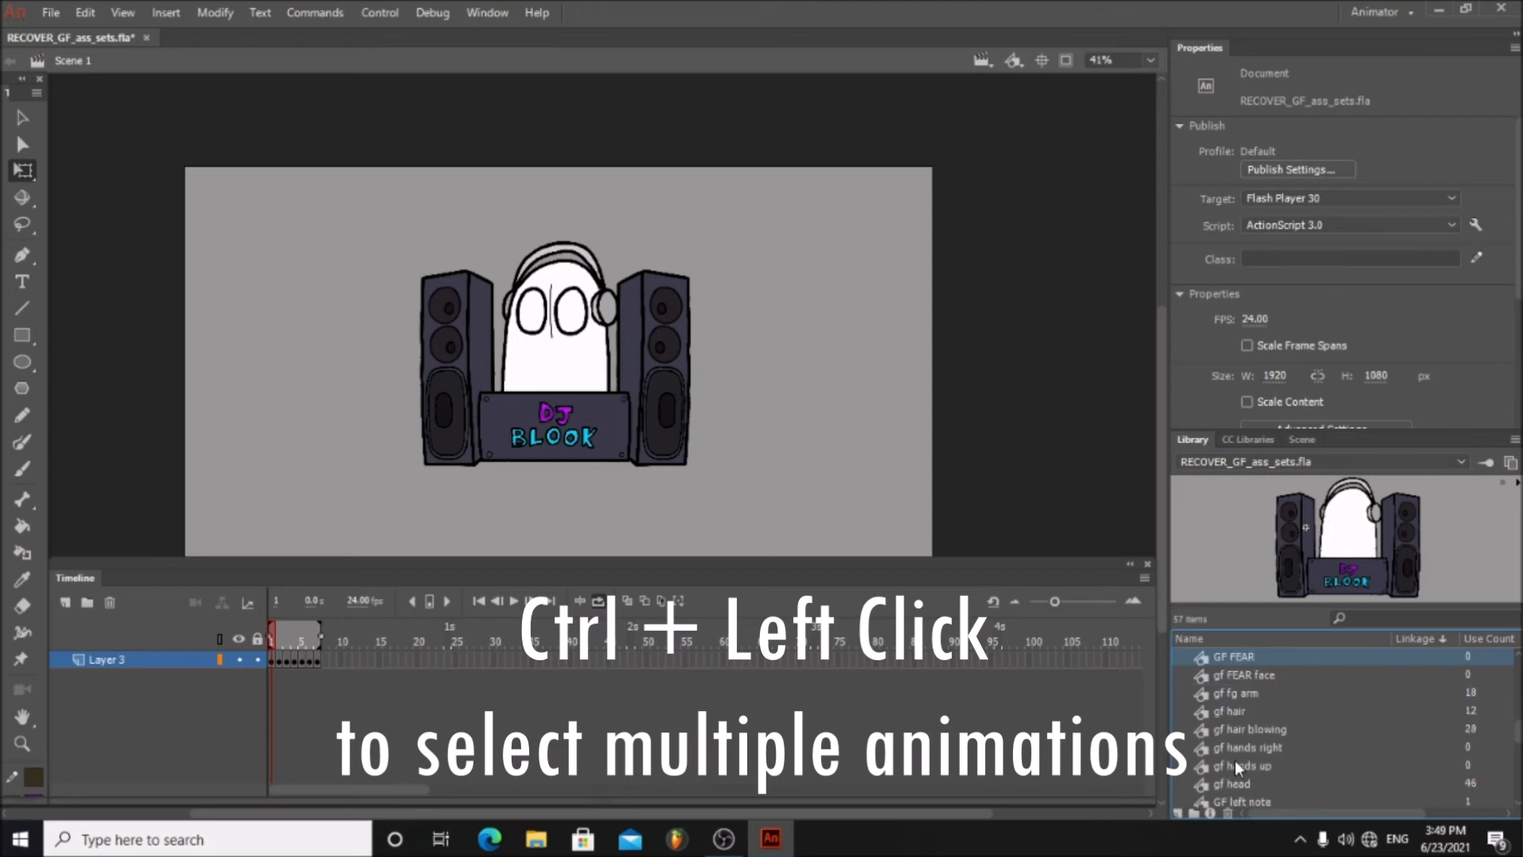
{"action": "left_click", "coordinate": [1244, 801], "text": "ctrl"}
{"action": "scroll", "coordinate": [1248, 749], "scroll_direction": "up", "scroll_amount": 6}
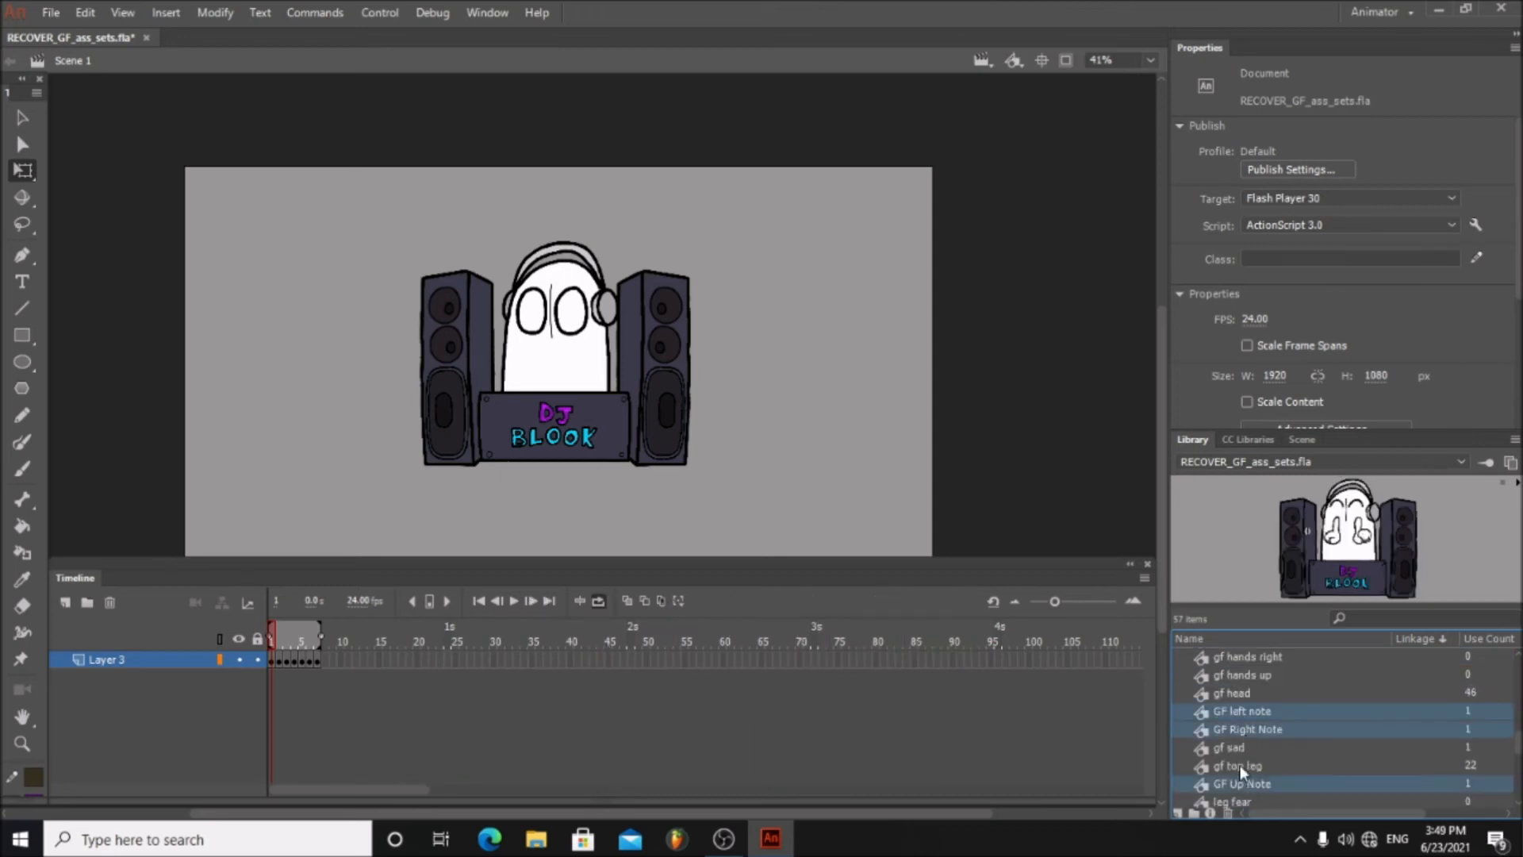
{"action": "scroll", "coordinate": [1251, 764], "scroll_direction": "down", "scroll_amount": 8}
{"action": "right_click", "coordinate": [1283, 723]}
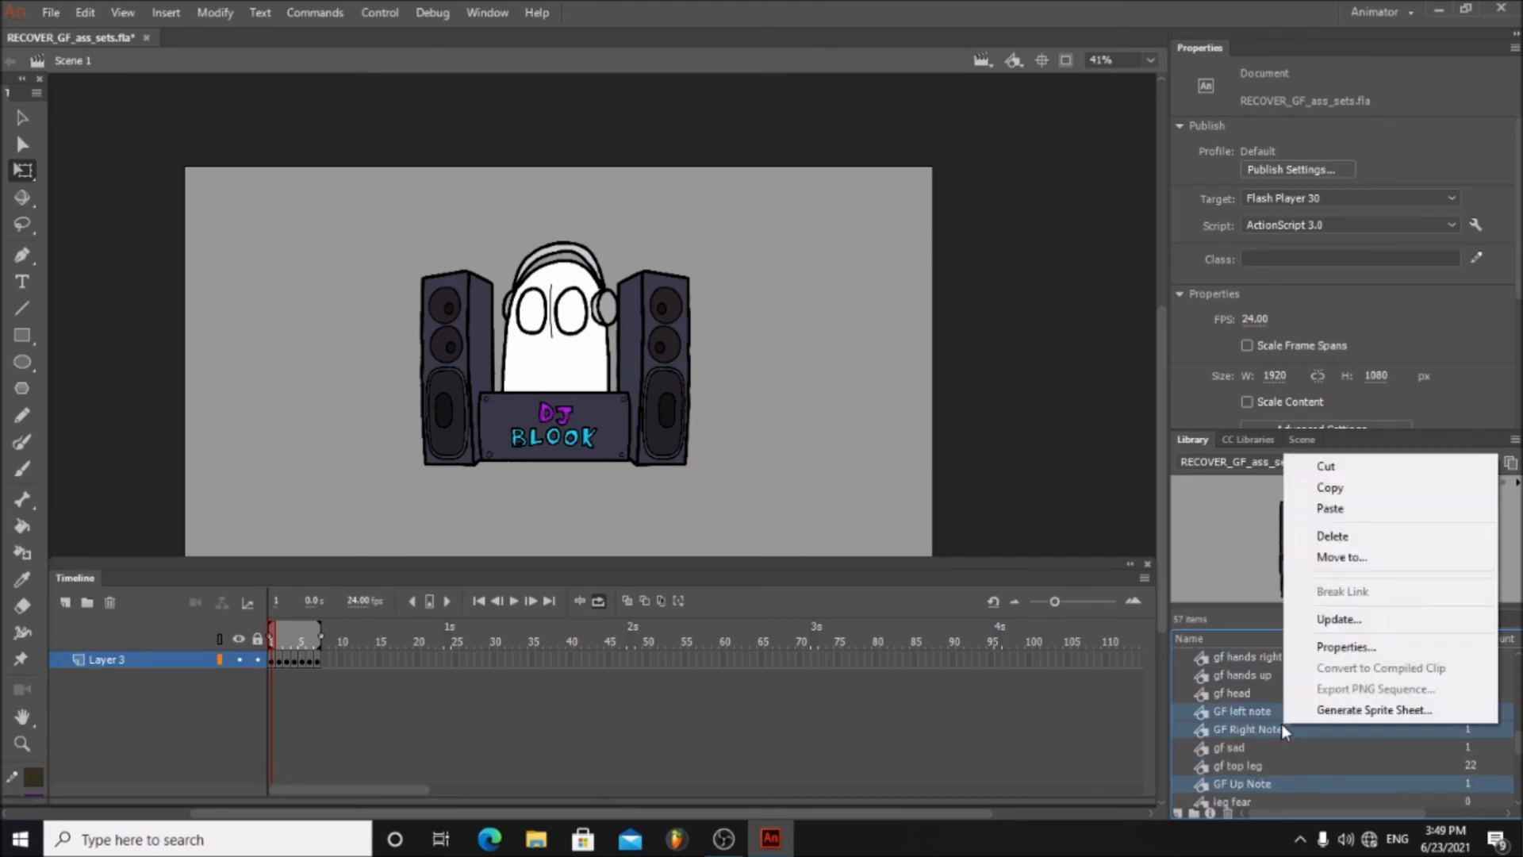
{"action": "left_click", "coordinate": [1325, 710]}
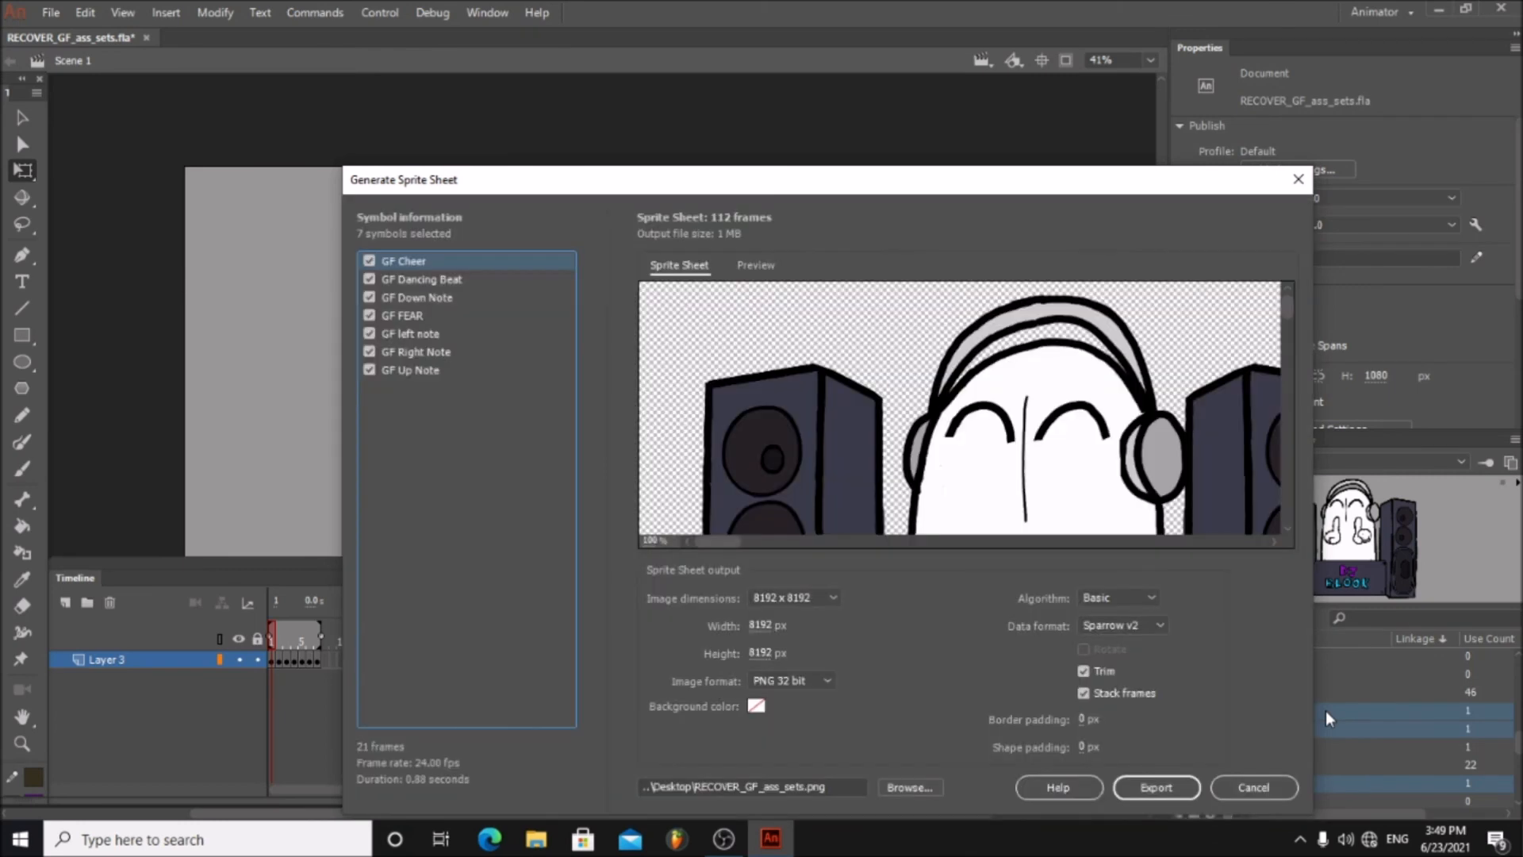
{"action": "left_click_drag", "start_coordinate": [702, 177], "coordinate": [620, 101]}
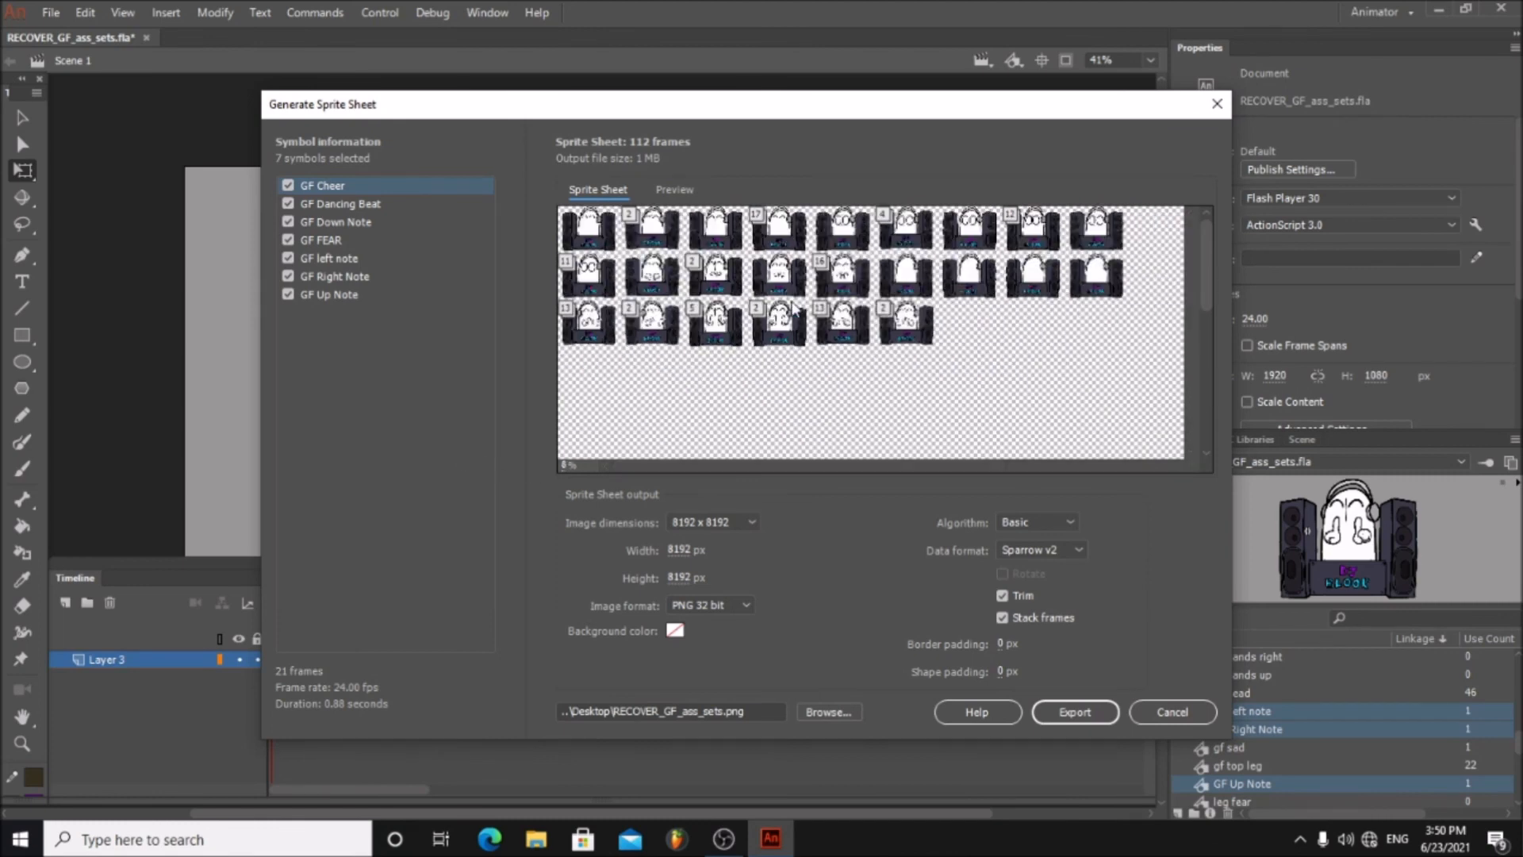
- Preview the animations from GF Cheer through GF Up Note, and export the sprite sheet of all seven symbols as RECOVER_GF_ass_sets.png
{"action": "left_click", "coordinate": [685, 191]}
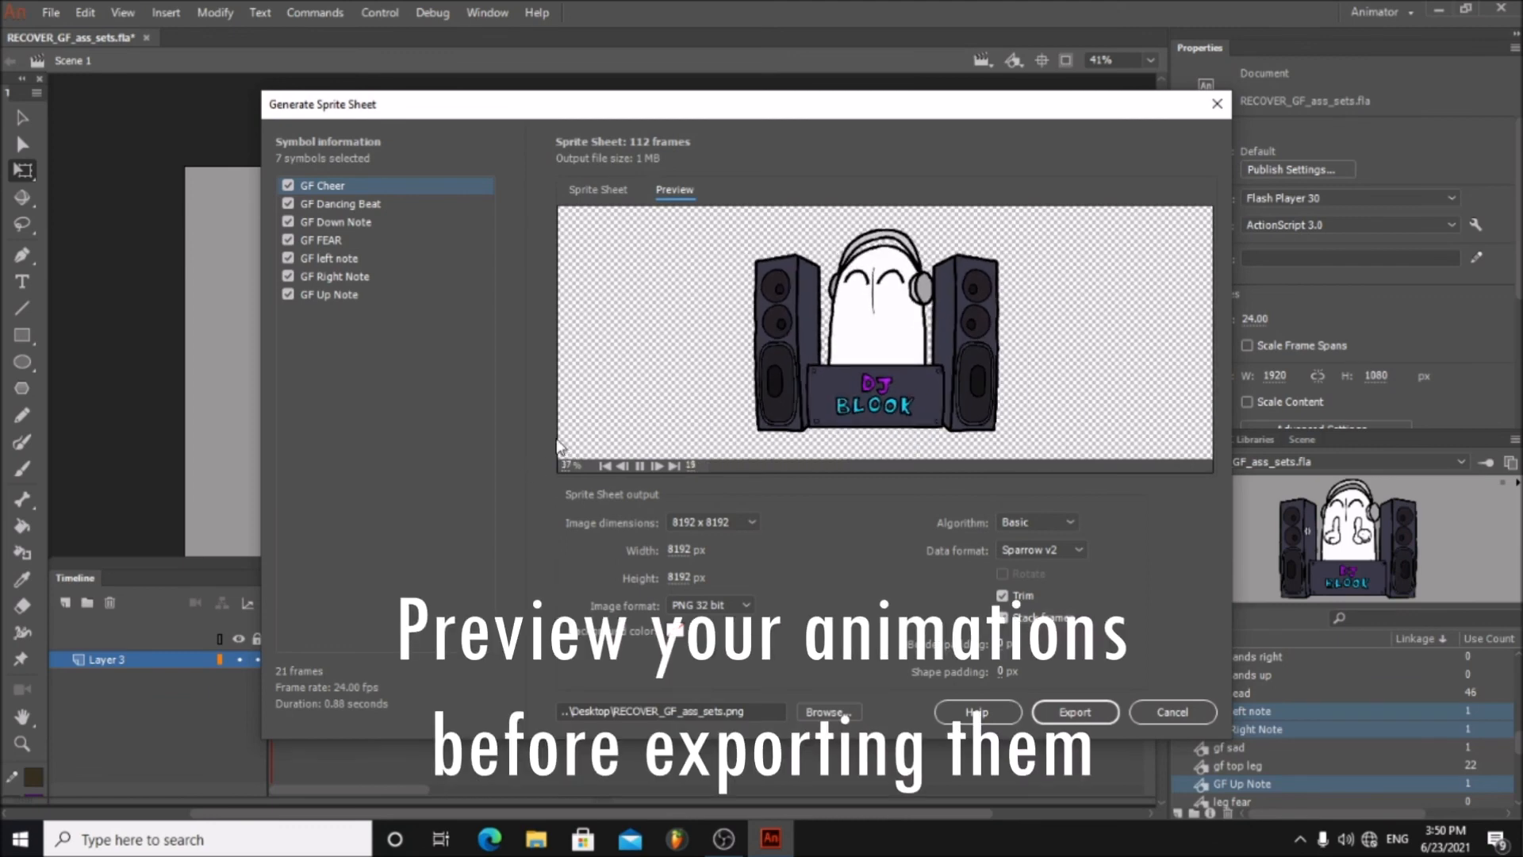
{"action": "left_click", "coordinate": [324, 209]}
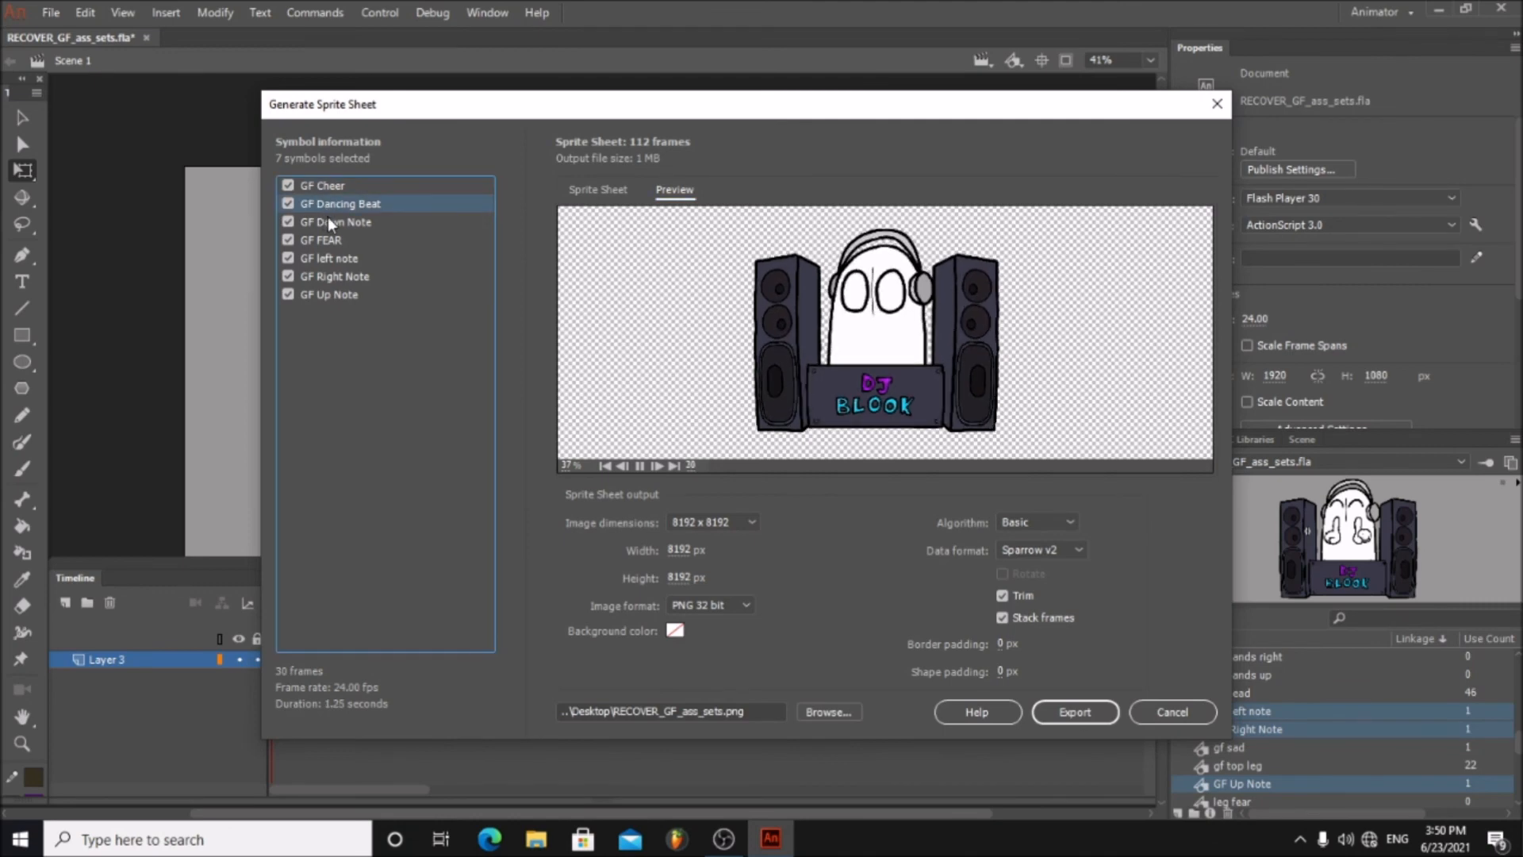
{"action": "left_click", "coordinate": [327, 218]}
{"action": "left_click", "coordinate": [331, 239]}
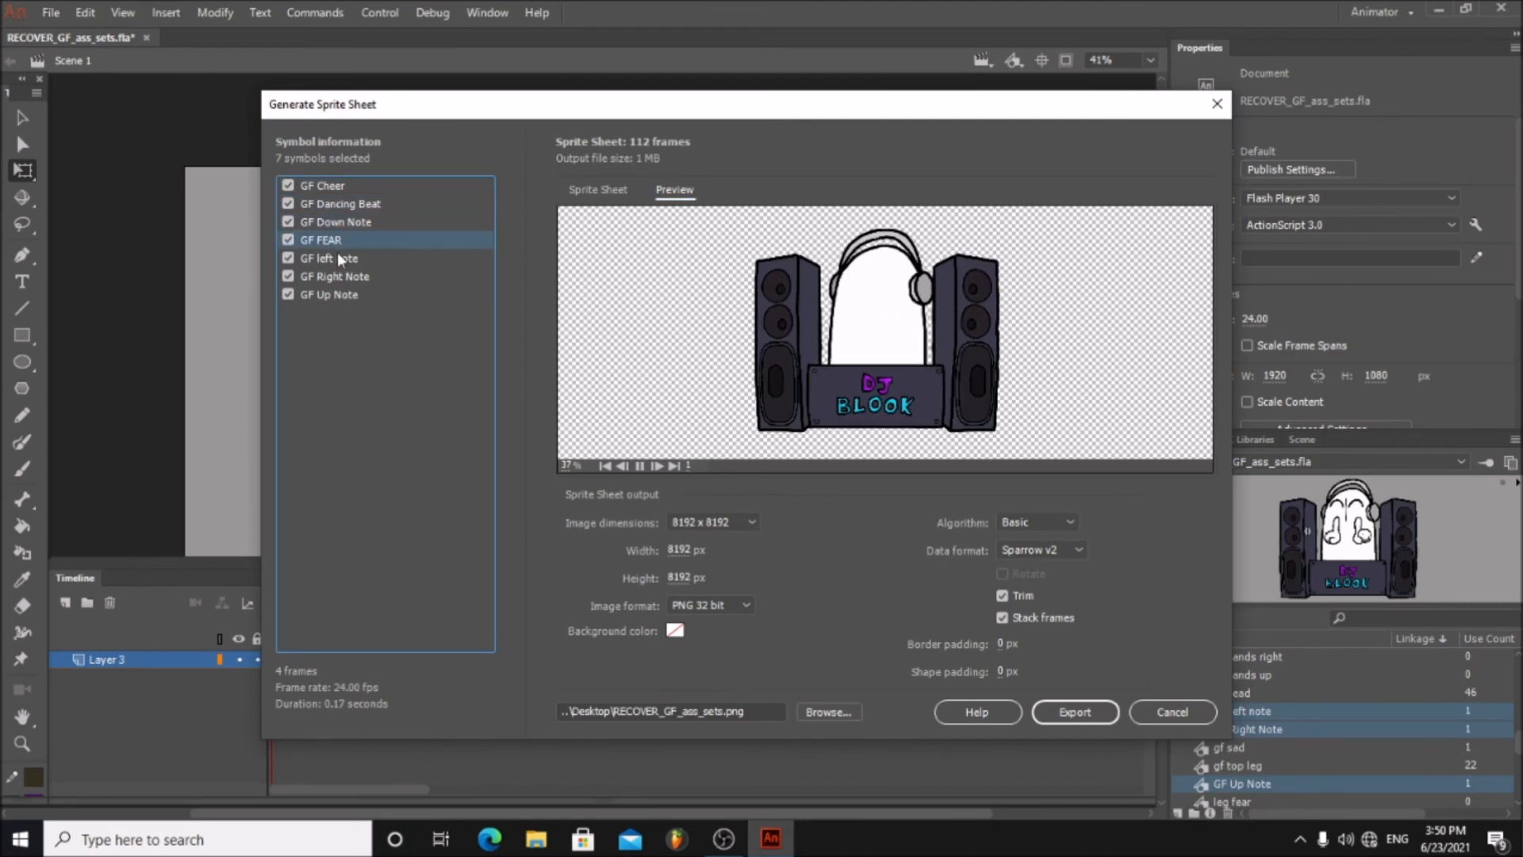
{"action": "left_click", "coordinate": [337, 259]}
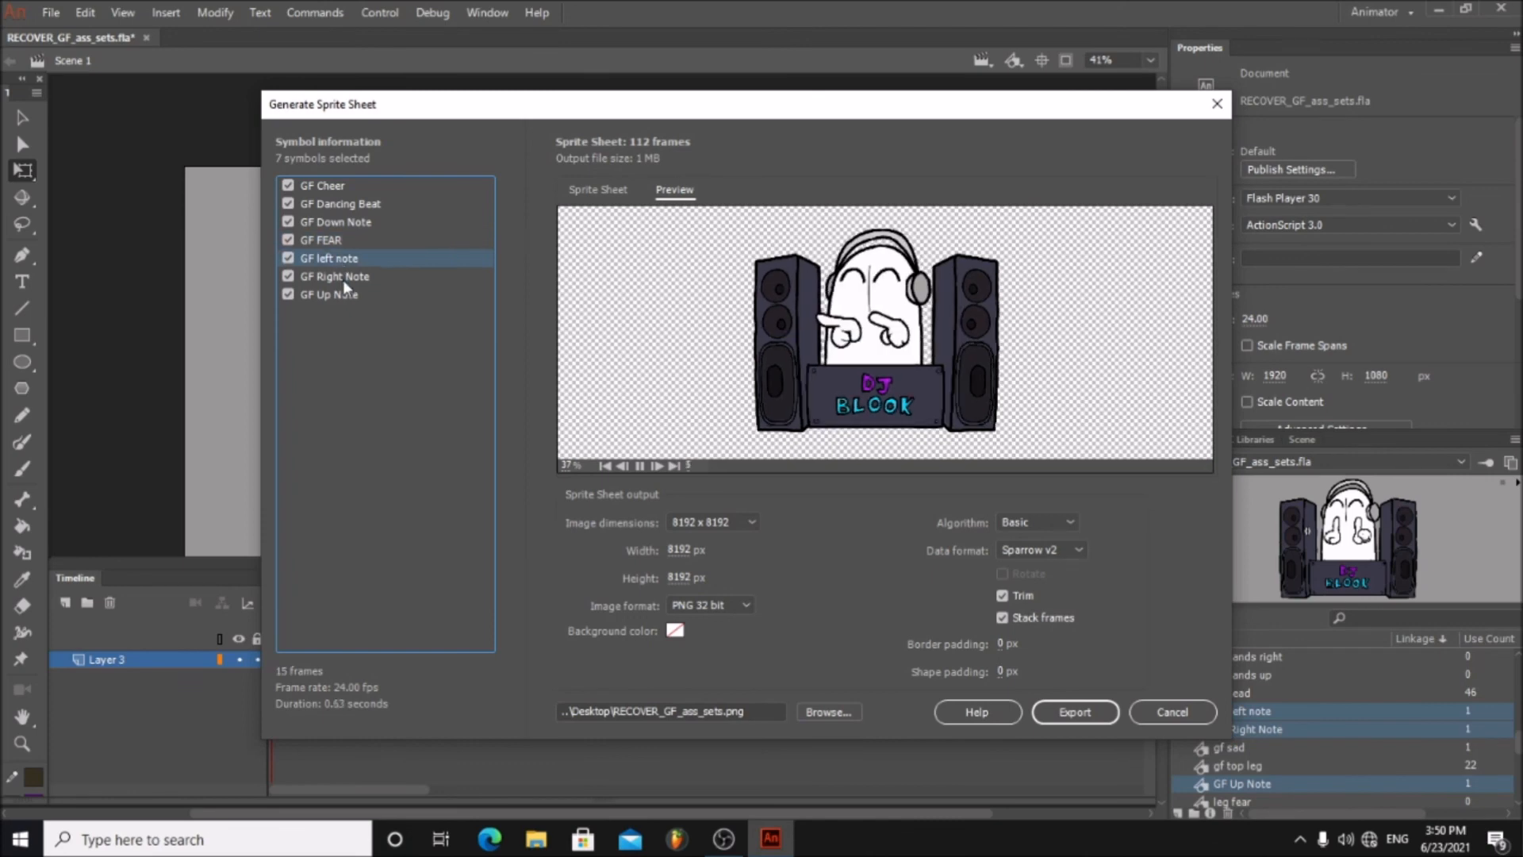
{"action": "left_click", "coordinate": [343, 280]}
{"action": "left_click", "coordinate": [338, 290]}
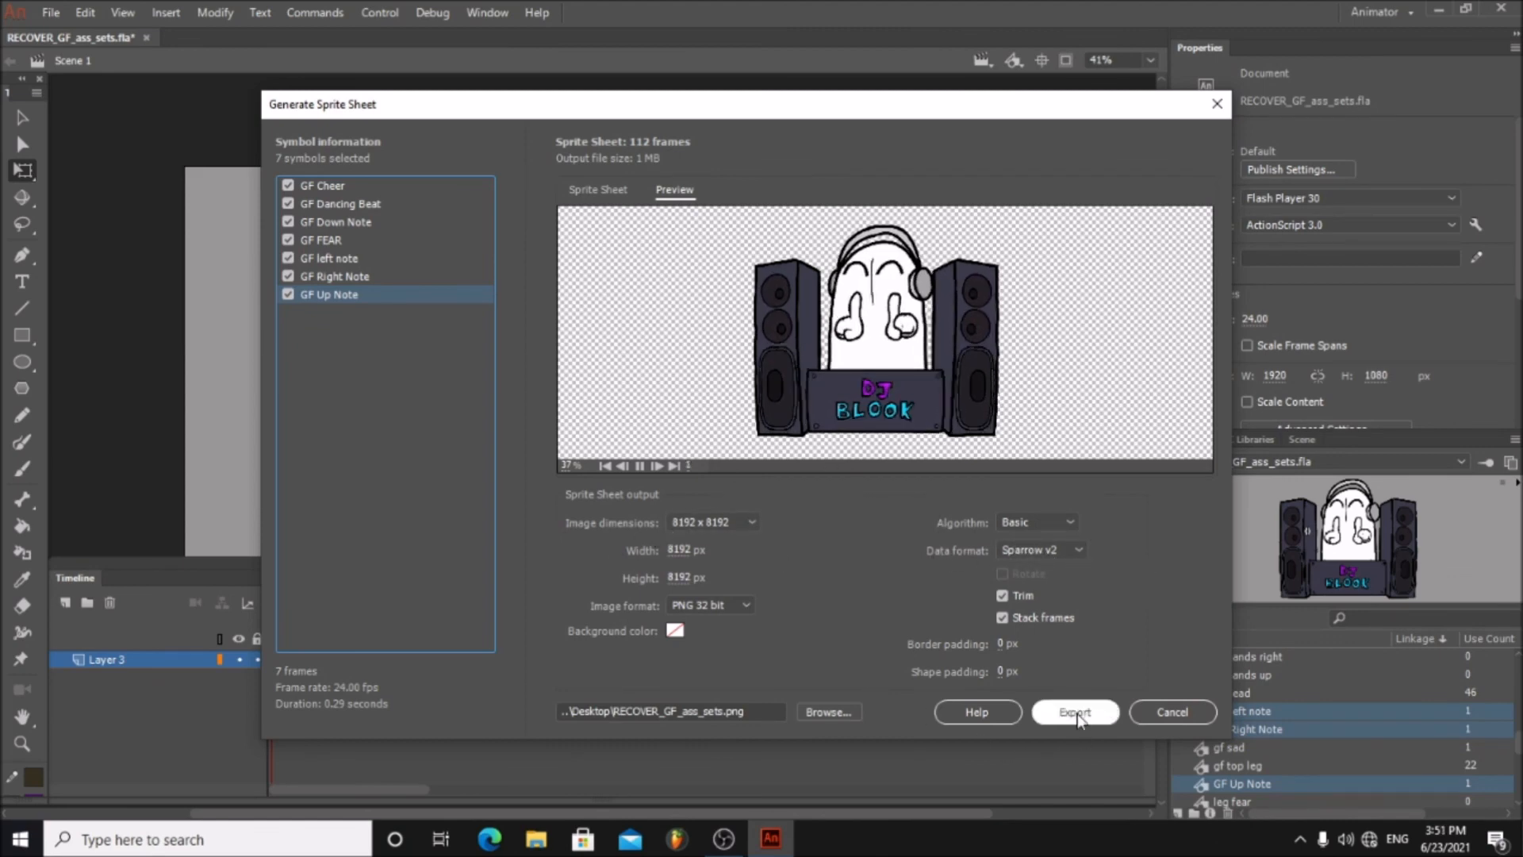
{"action": "left_click", "coordinate": [1074, 713]}
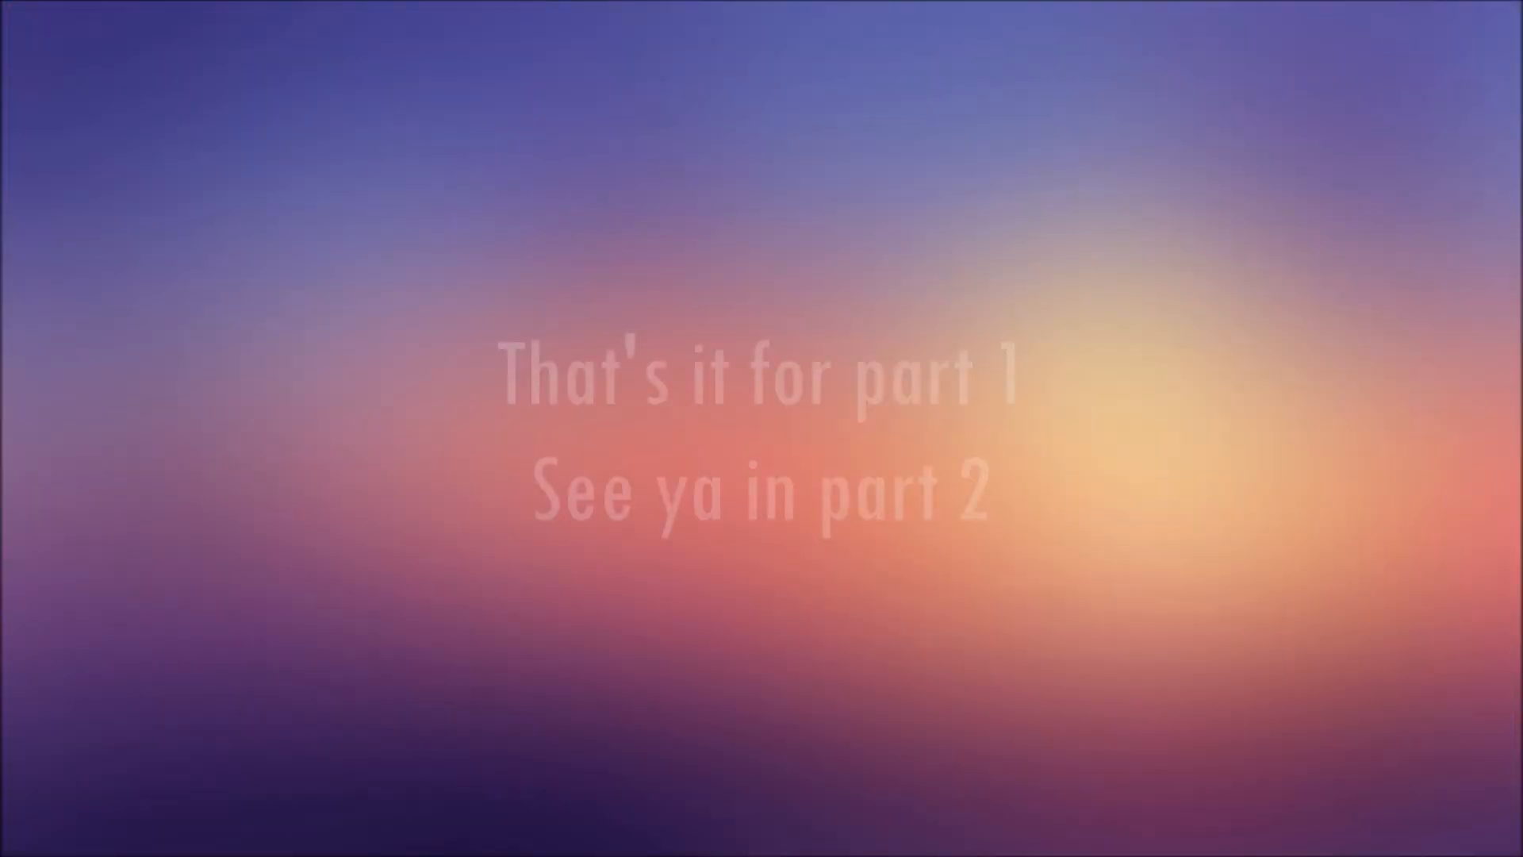